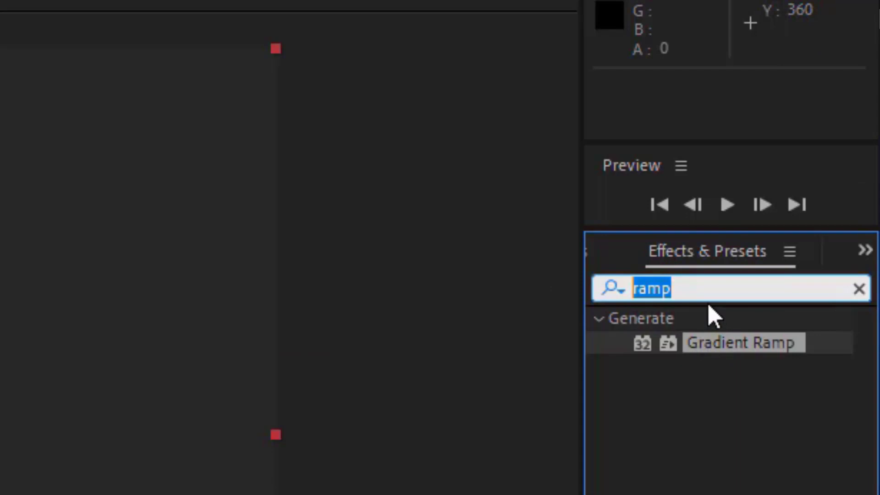
- Apply Gradient Ramp to the BG layer with a blue start colour and light cyan end colour
type("gradie")
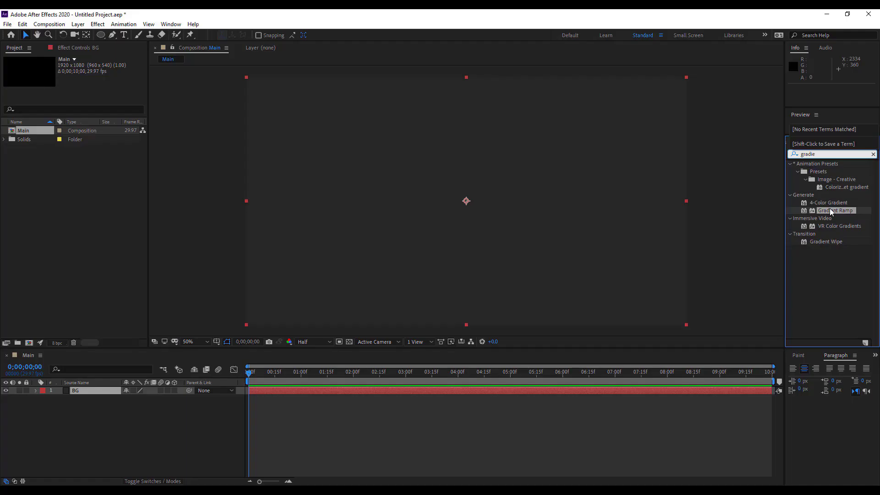
left_click_drag(832, 210, 75, 391)
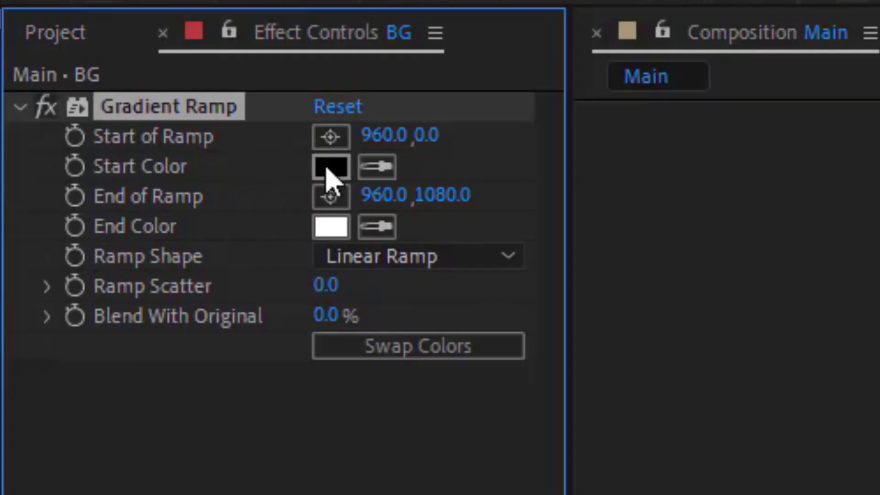
left_click(86, 83)
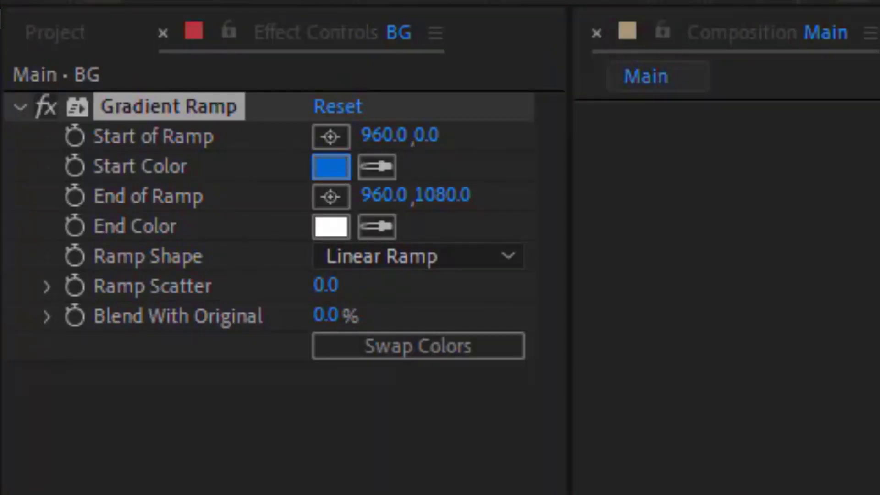
key("Return")
left_click(337, 236)
left_click_drag(727, 306, 729, 289)
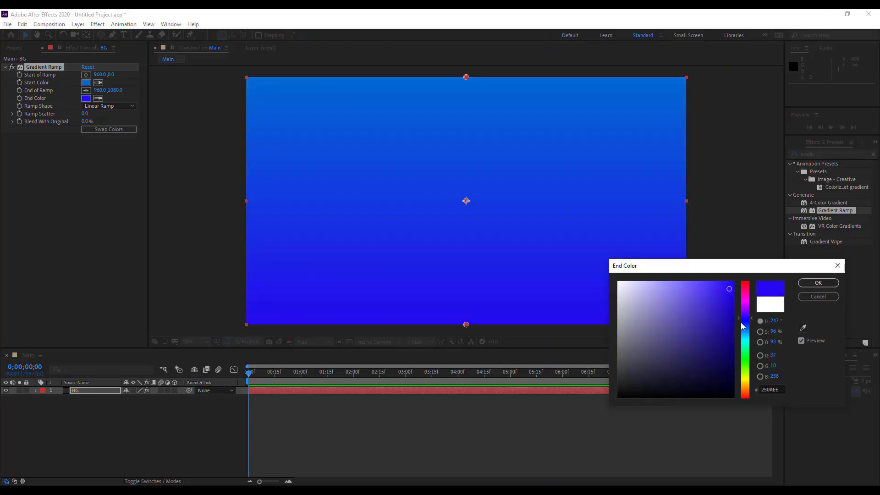
left_click_drag(742, 323, 744, 340)
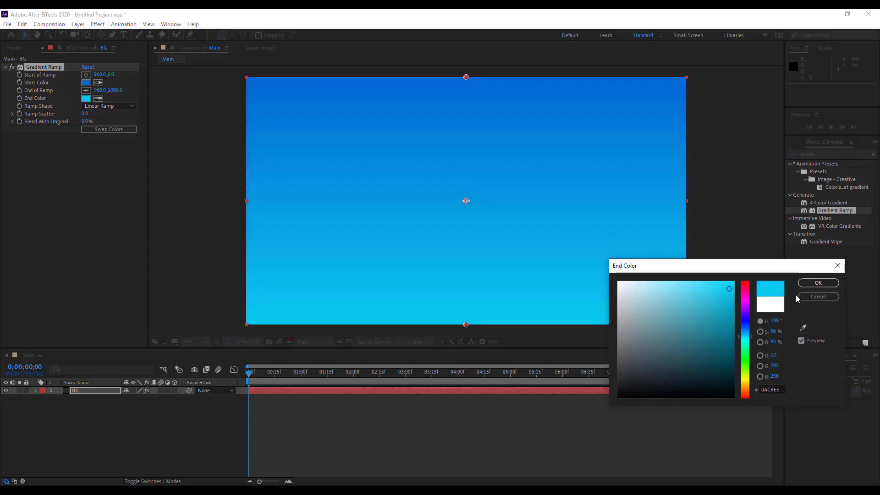
left_click(812, 286)
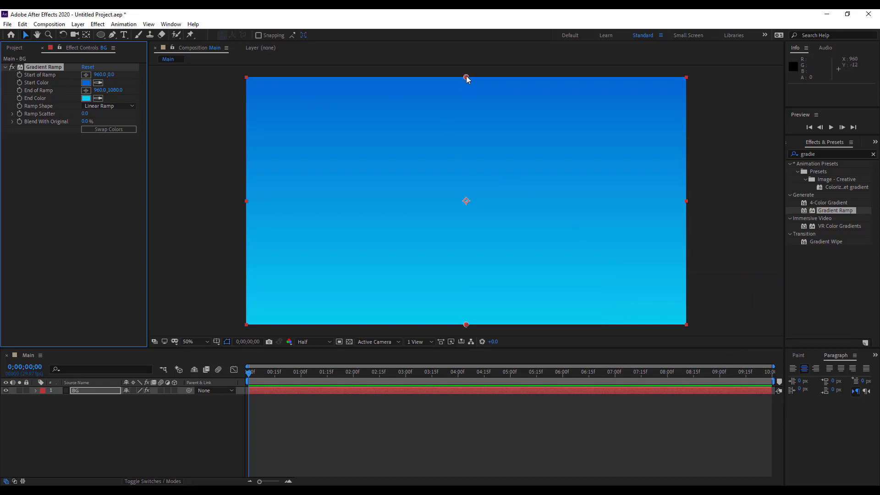
- Position the ramp diagonally, start at top right (1418,12) and end at bottom left (504,1080)
key("comma")
left_click_drag(466, 139, 518, 143)
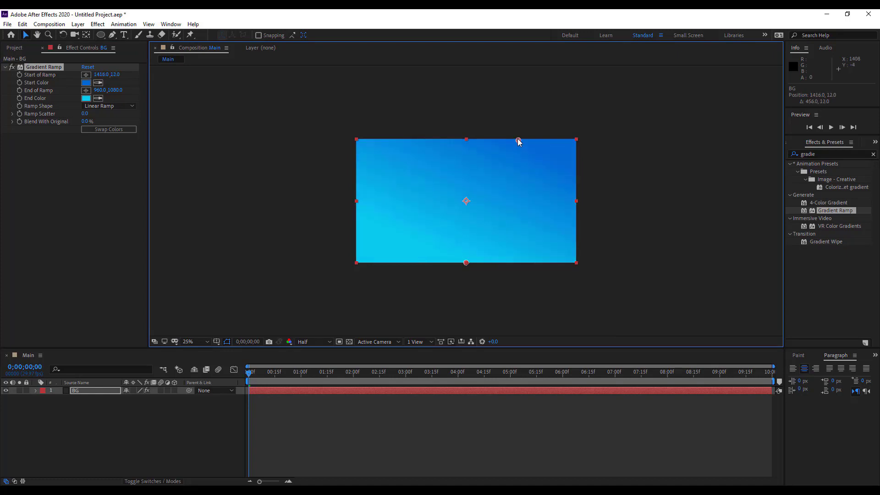
left_click_drag(466, 263, 414, 266)
key(".")
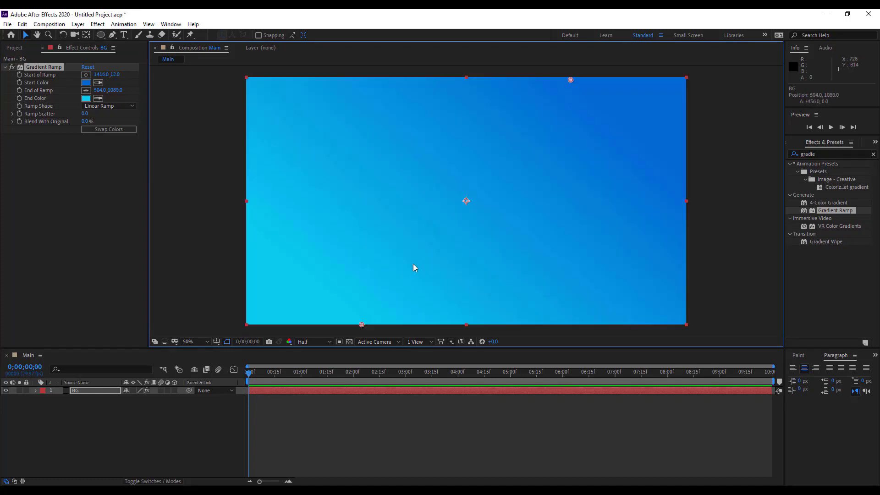
- Create a new text layer reading 'Motion' on the first line and 'Graphics' on the second
right_click(95, 408)
mouse_move(137, 307)
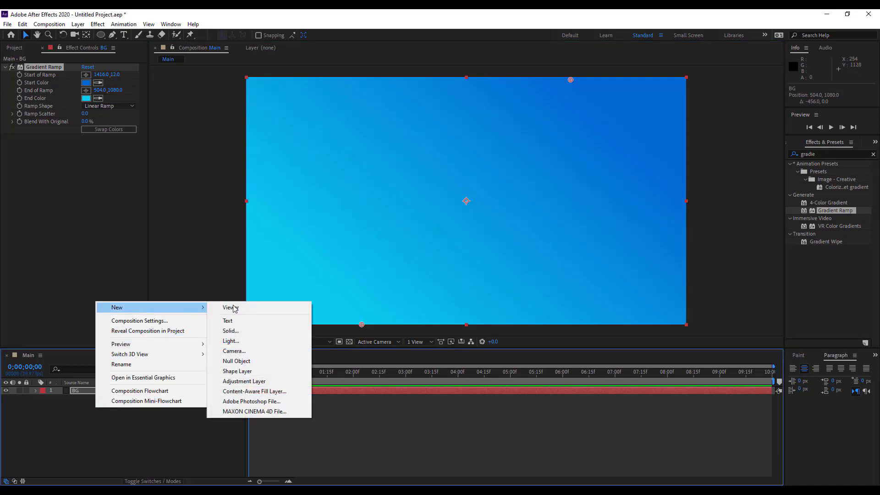
left_click(247, 320)
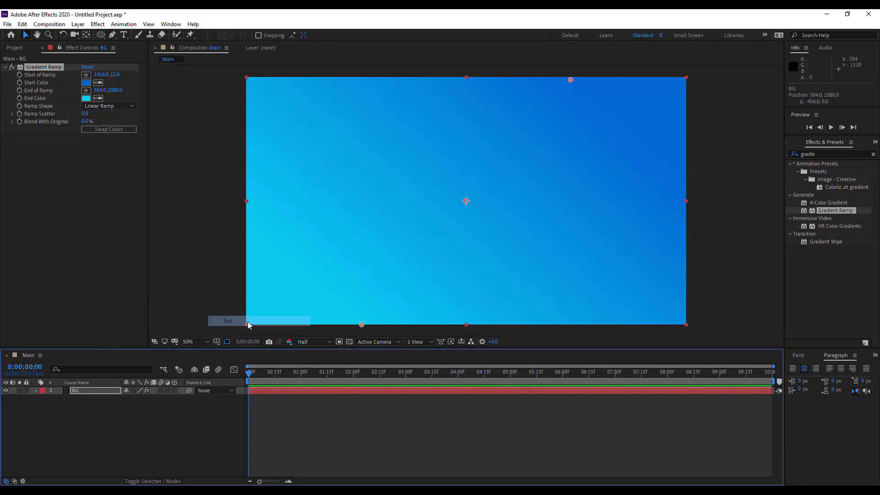
type("Motion")
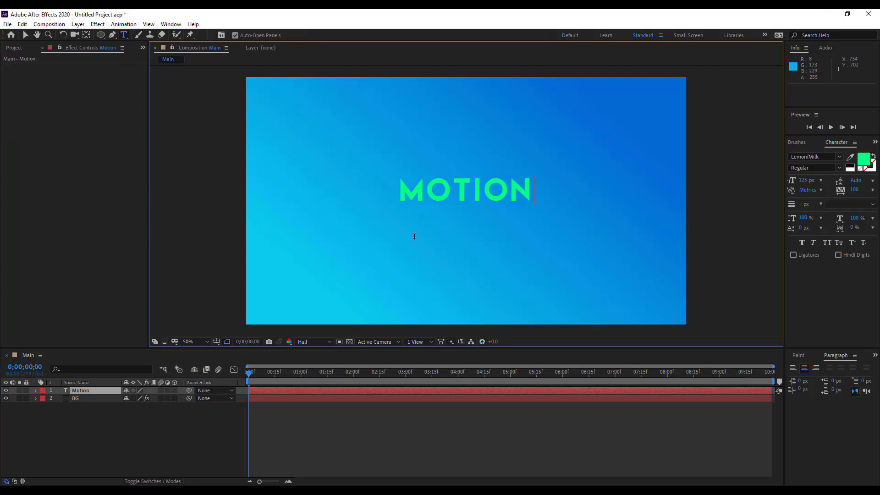
key("Return")
type("Graphic")
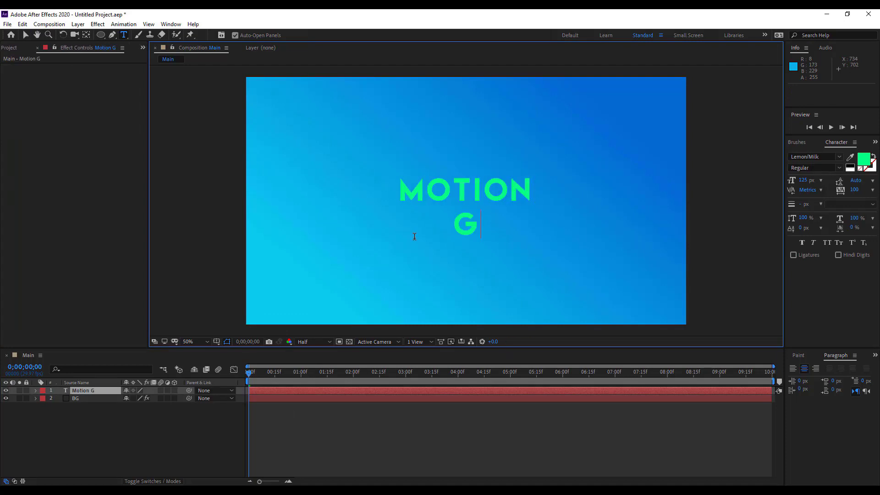
type("s")
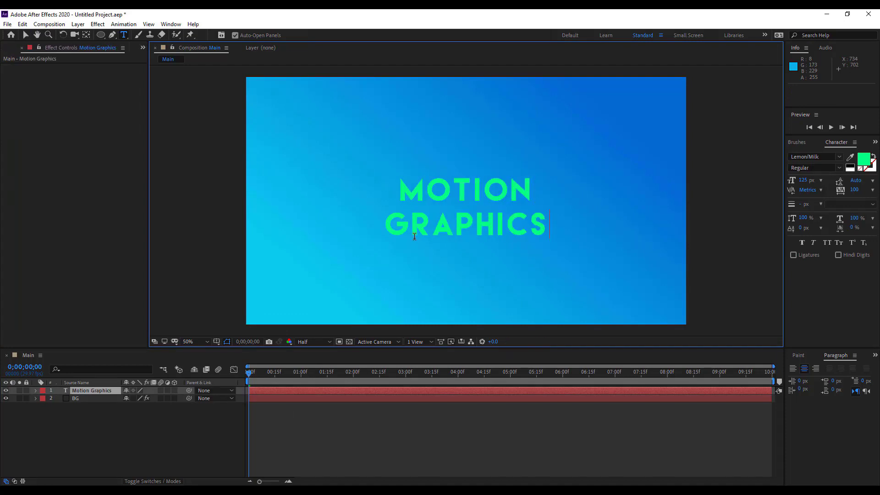
- Make the GRAPHICS line white and finish editing the text layer
left_click_drag(544, 223, 392, 233)
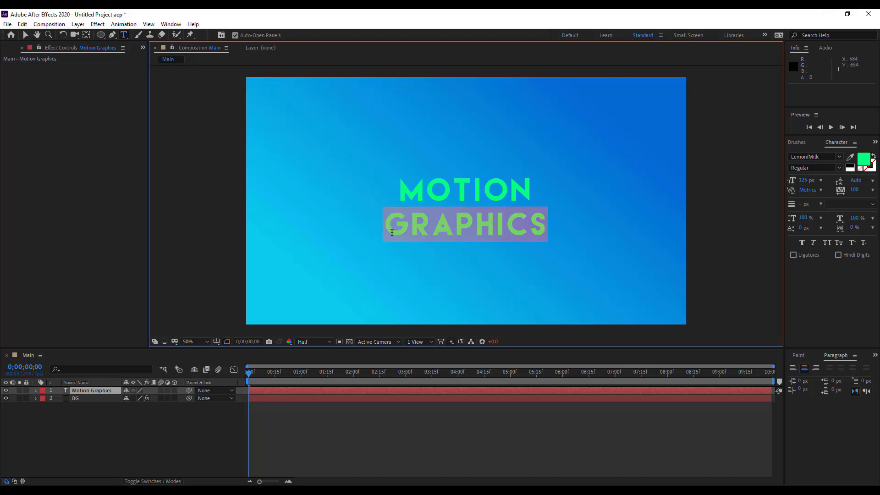
left_click(853, 169)
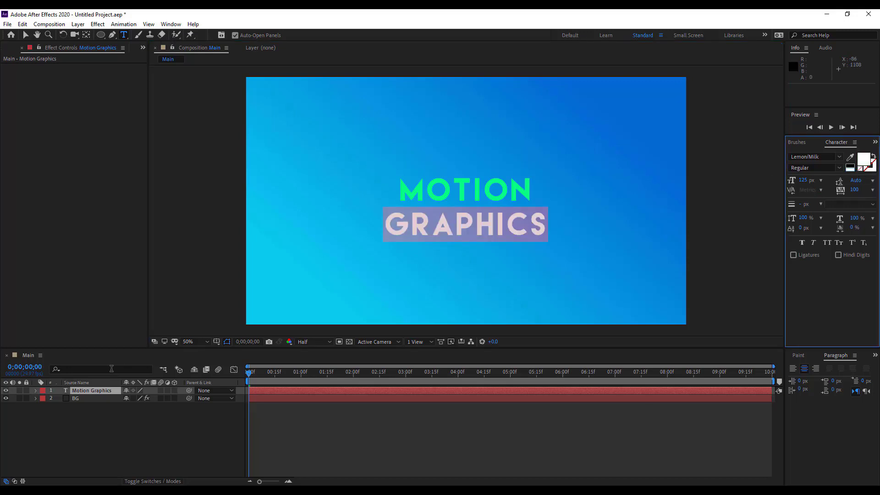
left_click(88, 415)
left_click(33, 393)
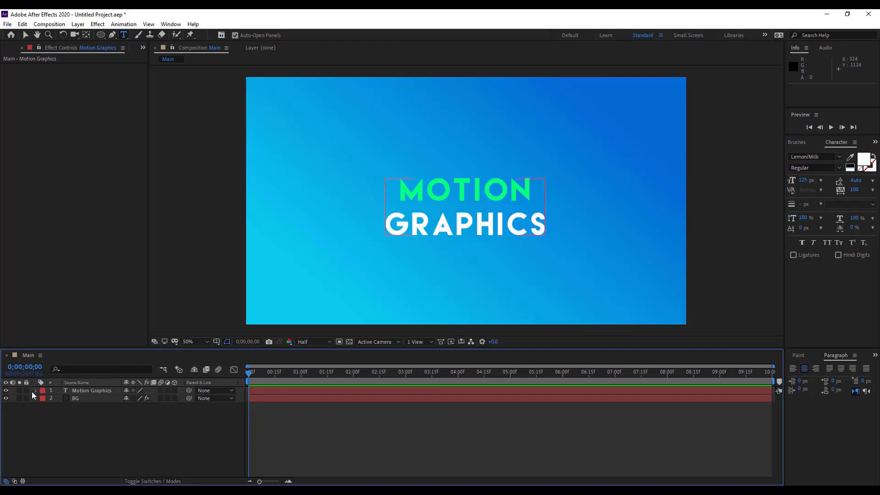
left_click(26, 35)
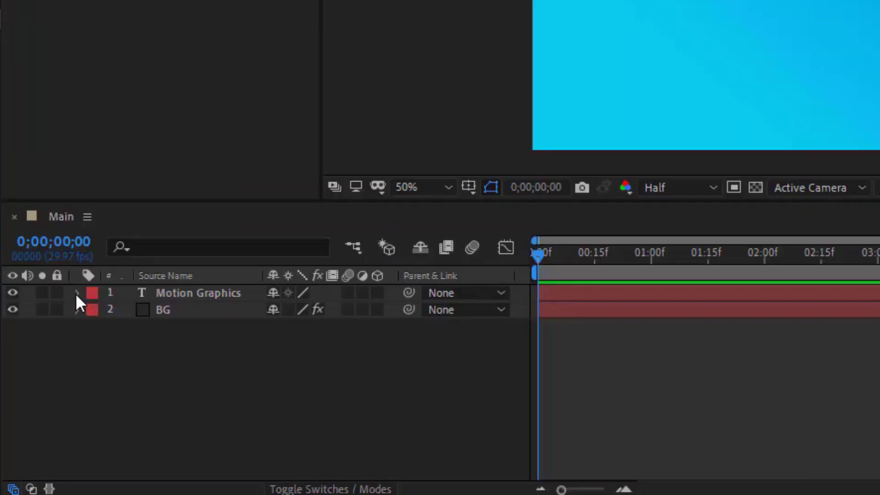
- Enable Scale keyframing on the title and add a 100% keyframe at 1 second
left_click(76, 293)
key("s")
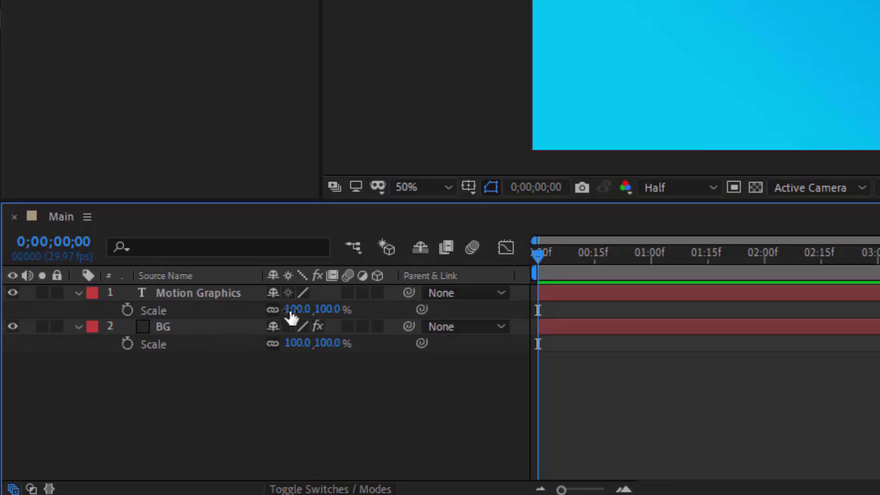
left_click(79, 326)
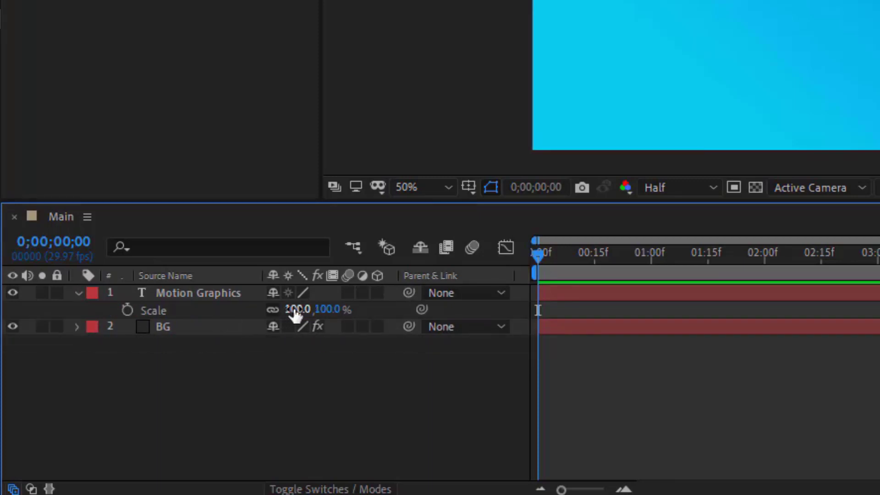
left_click(127, 311)
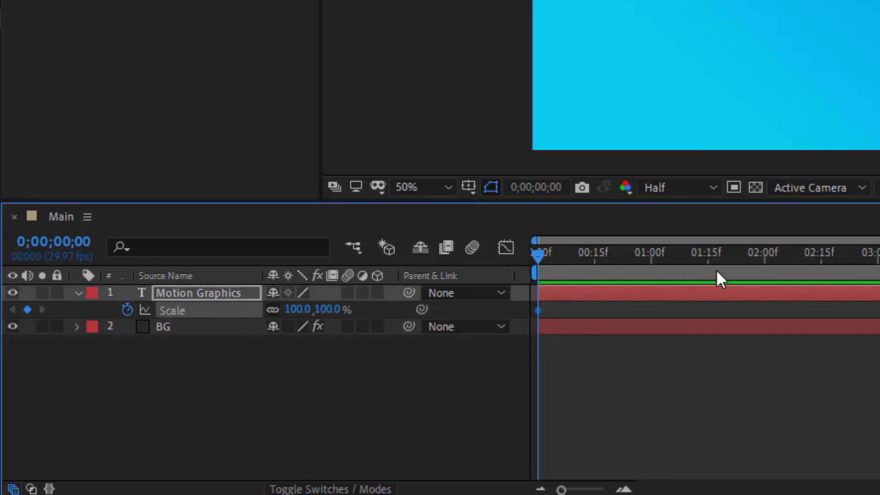
left_click(651, 259)
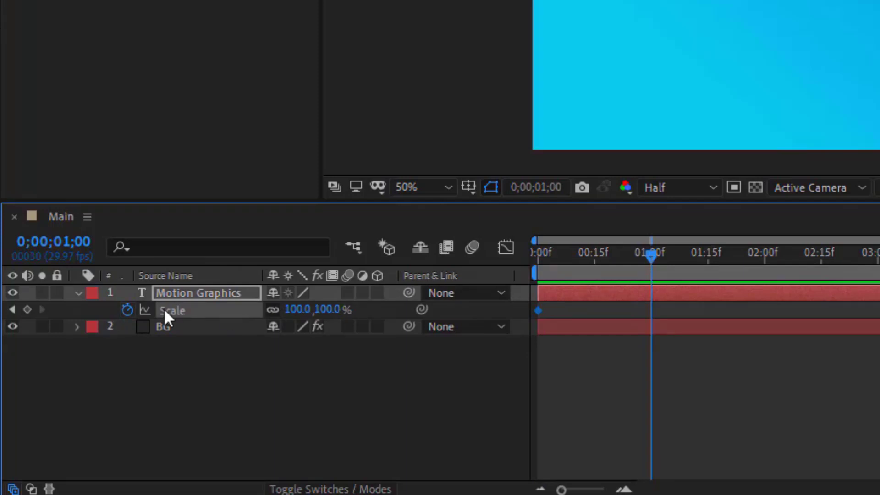
left_click(128, 309)
left_click(128, 309)
- Set the title's Scale to 150% at frame 0 and preview the shrink
left_click_drag(623, 252, 403, 283)
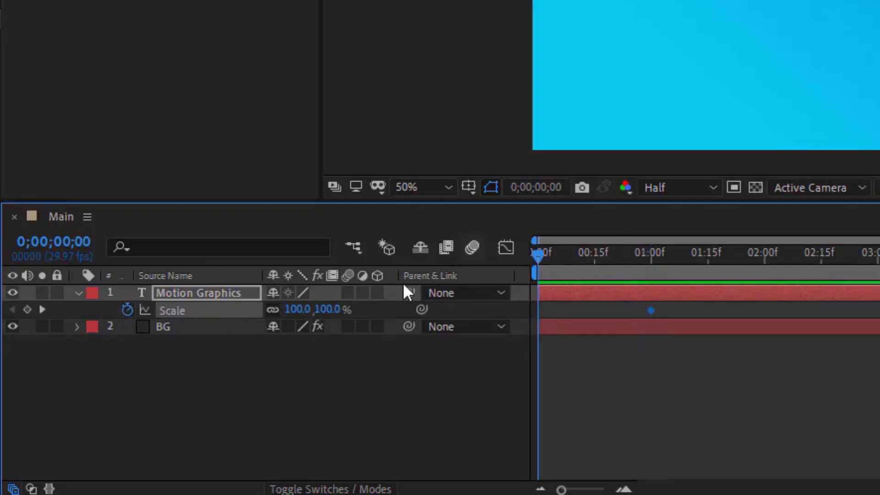
left_click(296, 309)
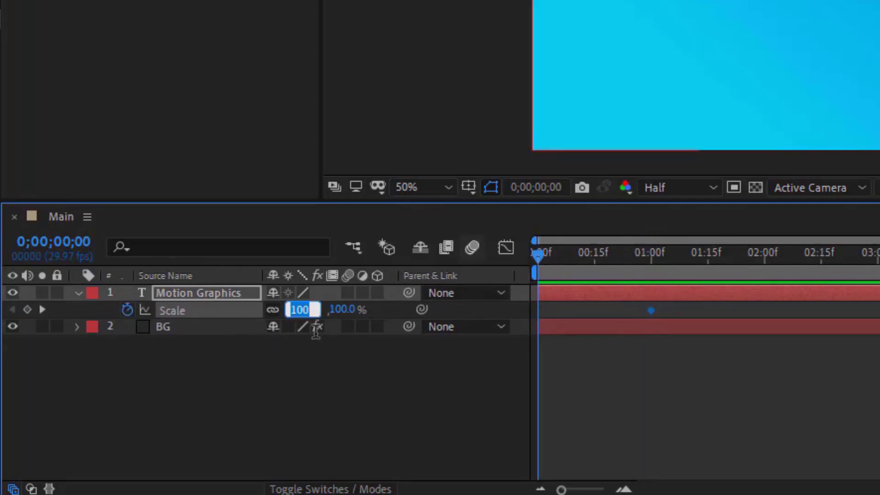
type("15")
key("Return")
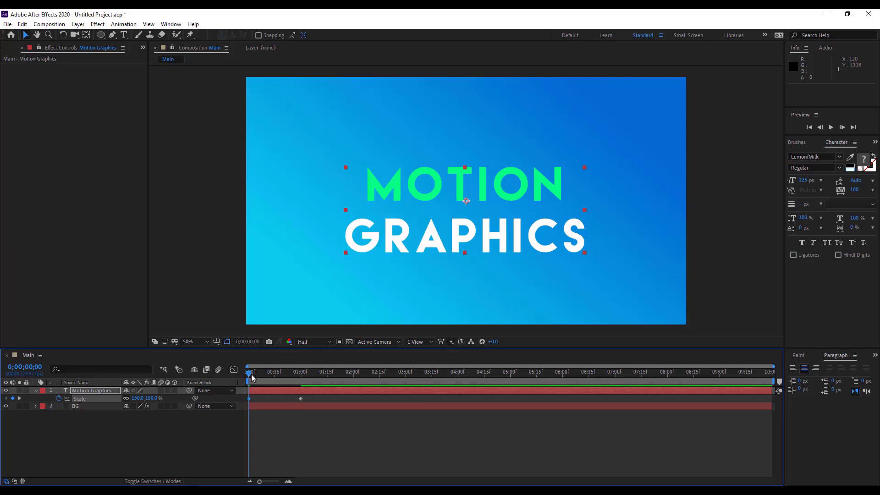
key("space")
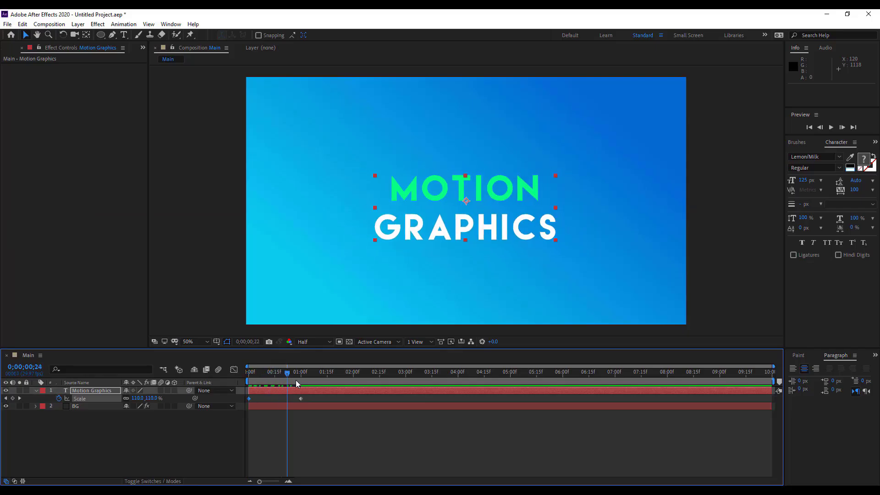
left_click_drag(278, 384, 301, 389)
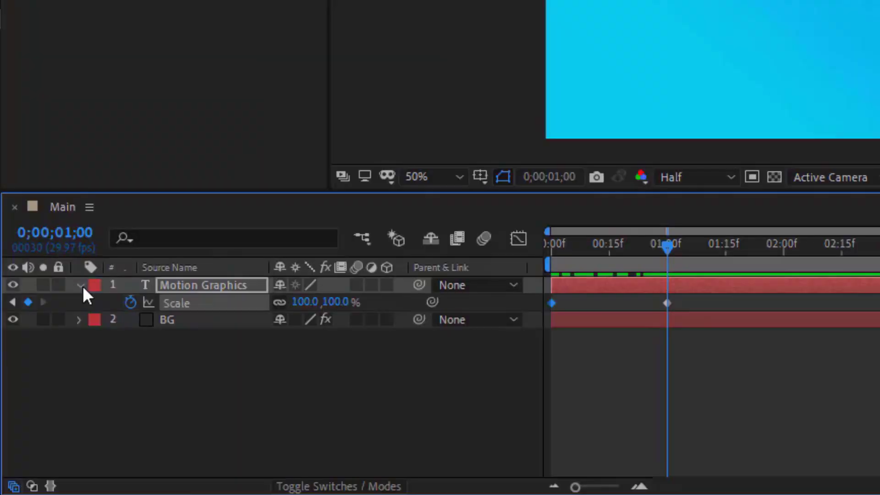
- Keyframe the title's Rotation at 0° at 1 second and 2° at 2 seconds, then preview
key("p")
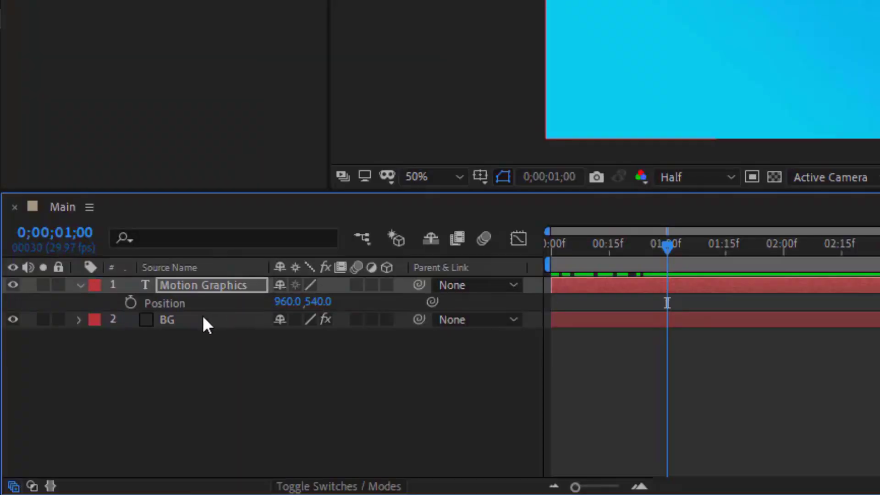
key("r")
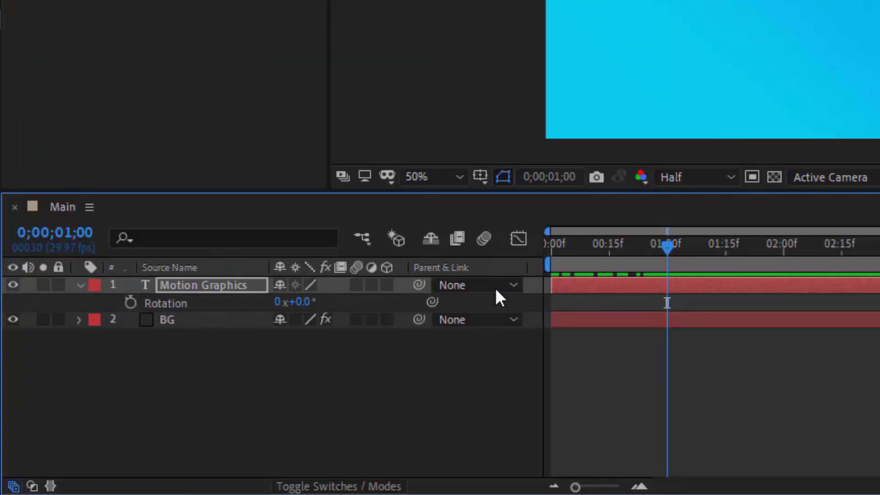
left_click(131, 300)
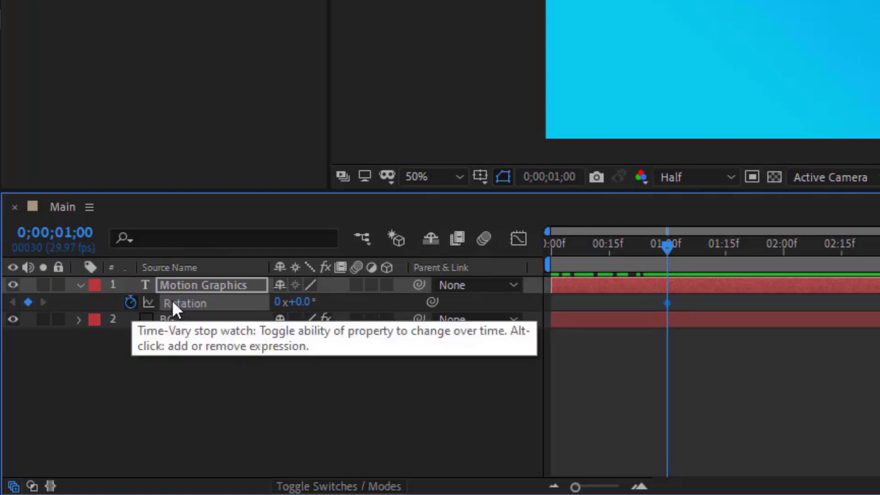
left_click(783, 250)
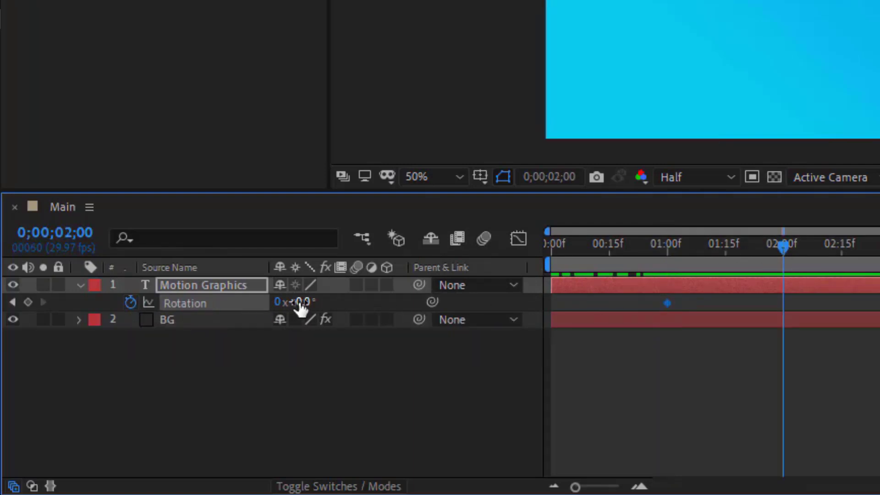
mouse_move(298, 303)
left_mouse_down()
mouse_move(378, 303)
mouse_move(301, 303)
left_mouse_up()
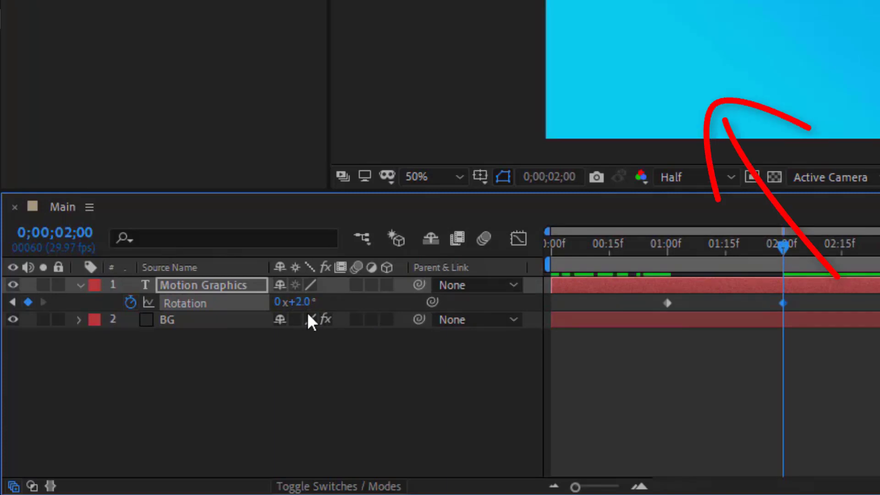
key("space")
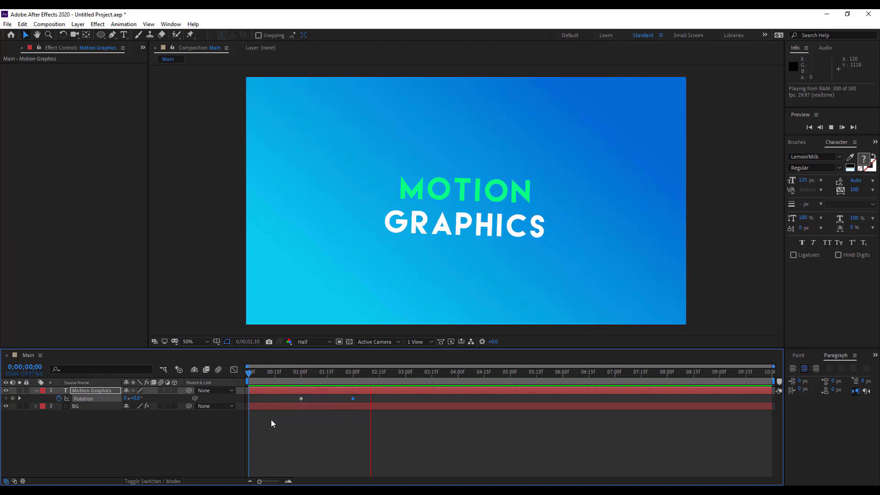
- Set the title's starting Scale to 130% at 0:00
left_click(300, 373)
left_click(250, 373)
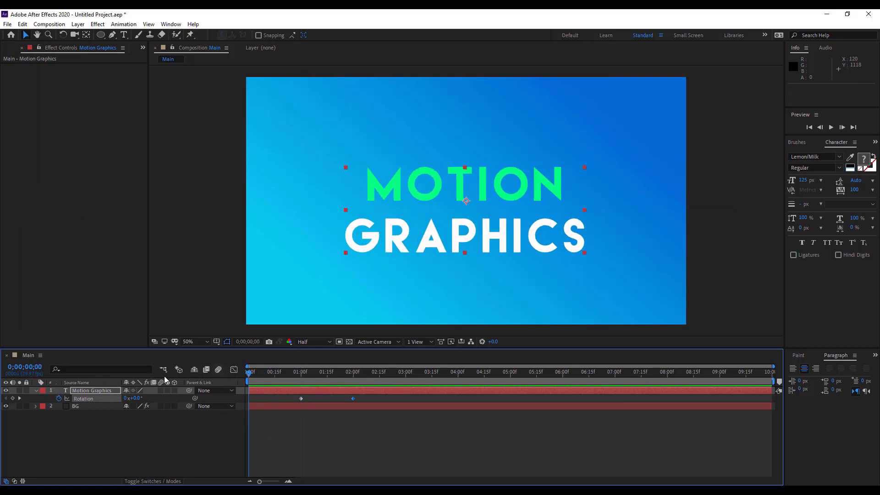
key("s")
left_click(137, 399)
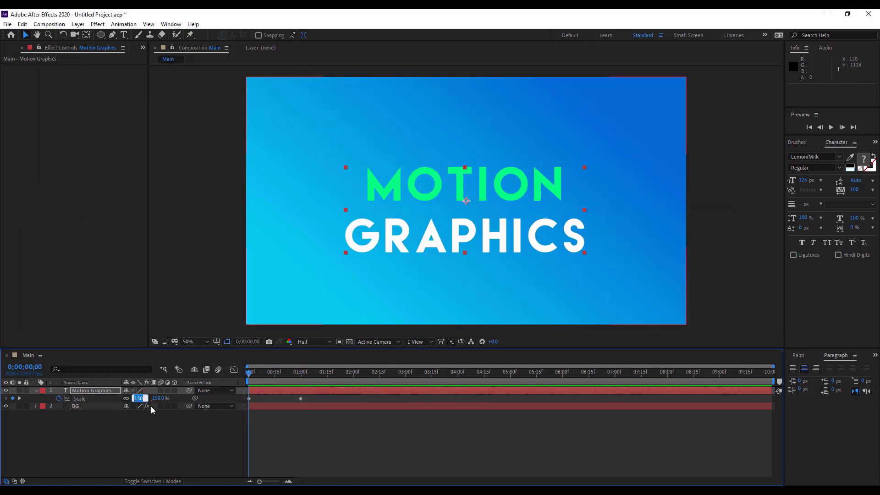
type("130")
key("Return")
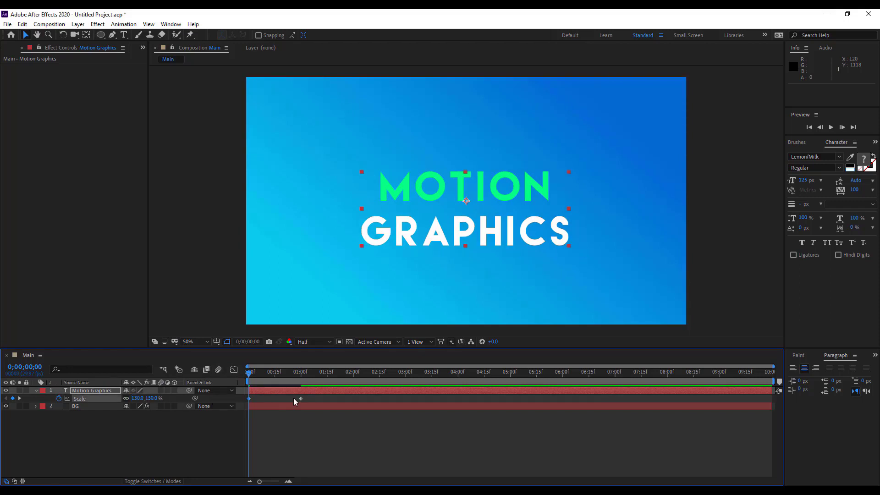
- Apply Easy Ease to both Scale keyframes
left_click(296, 398)
left_click_drag(310, 394, 243, 404)
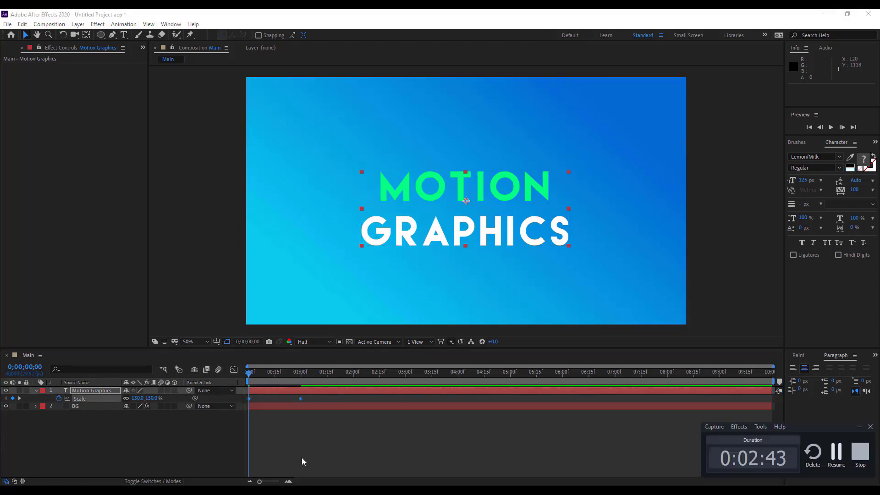
left_click_drag(321, 397, 238, 406)
right_click(300, 398)
mouse_move(339, 392)
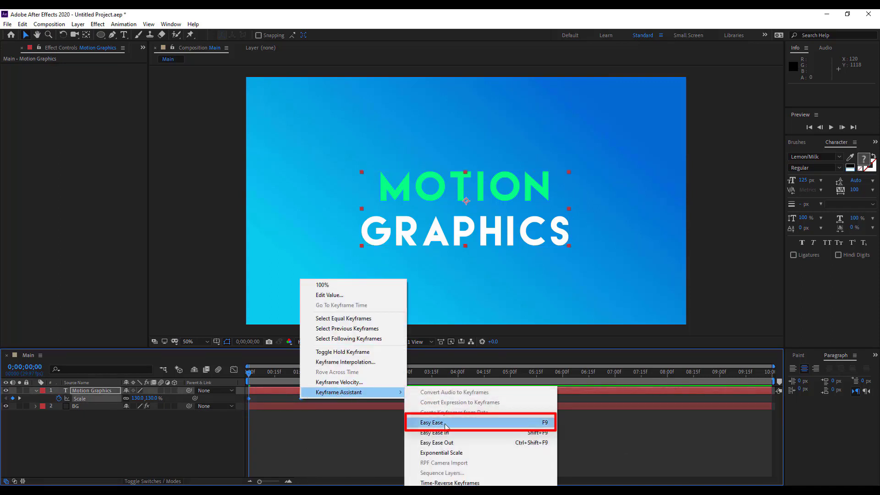
left_click(523, 423)
- Strengthen the ease into the 1-second Scale keyframe in the Graph Editor, then preview
left_click(234, 369)
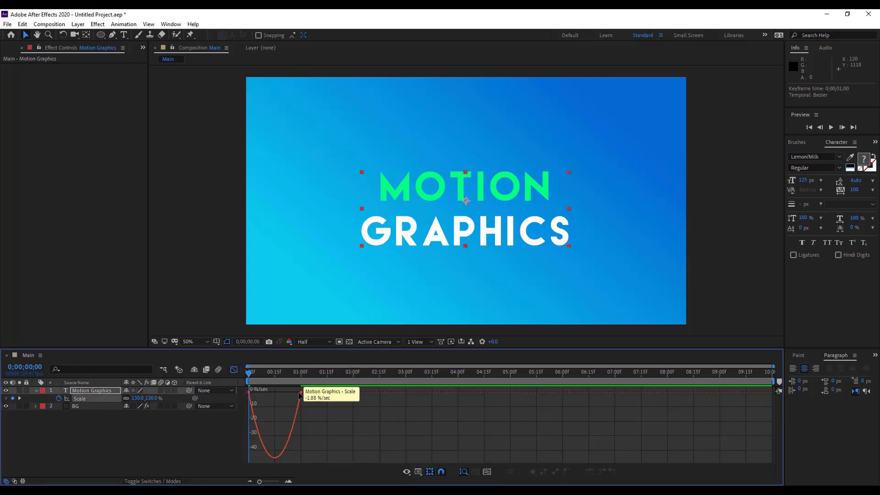
left_click(234, 371)
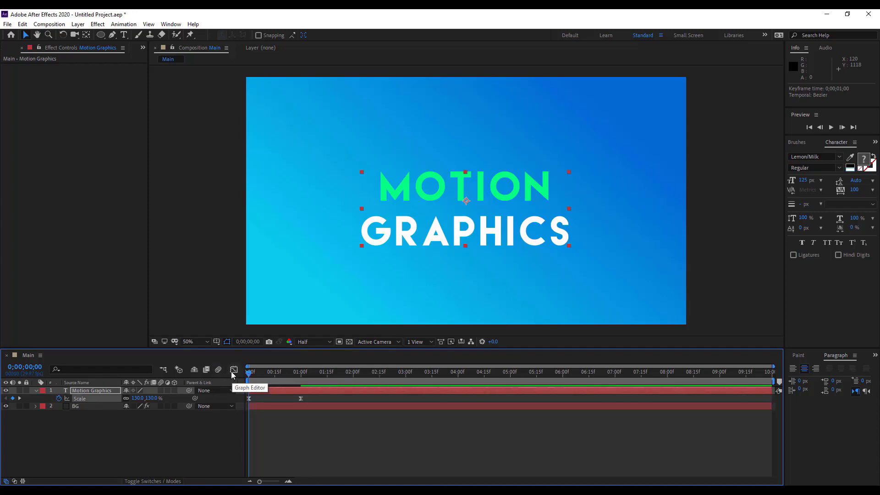
left_click(234, 370)
left_click(301, 392)
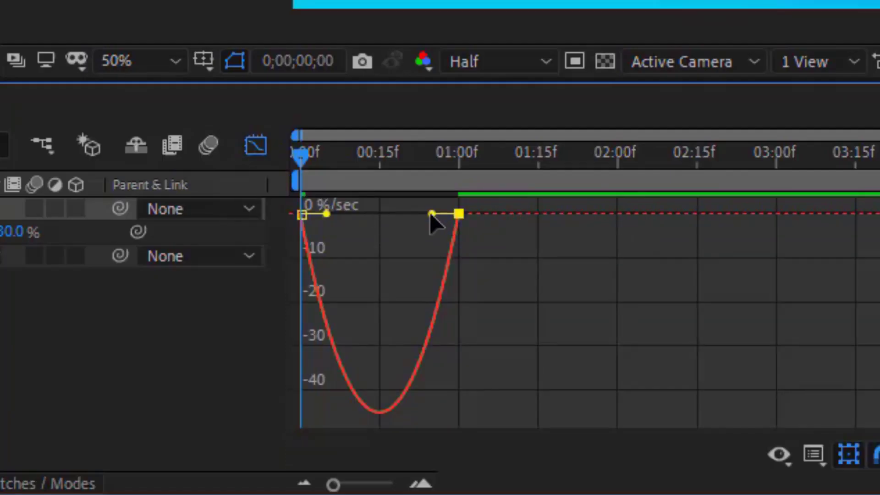
left_click_drag(430, 213, 305, 214)
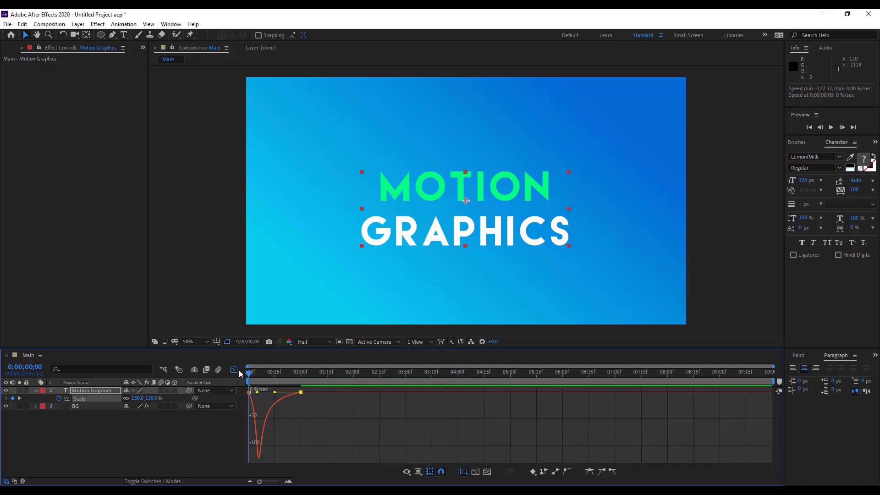
left_click(237, 372)
key("space")
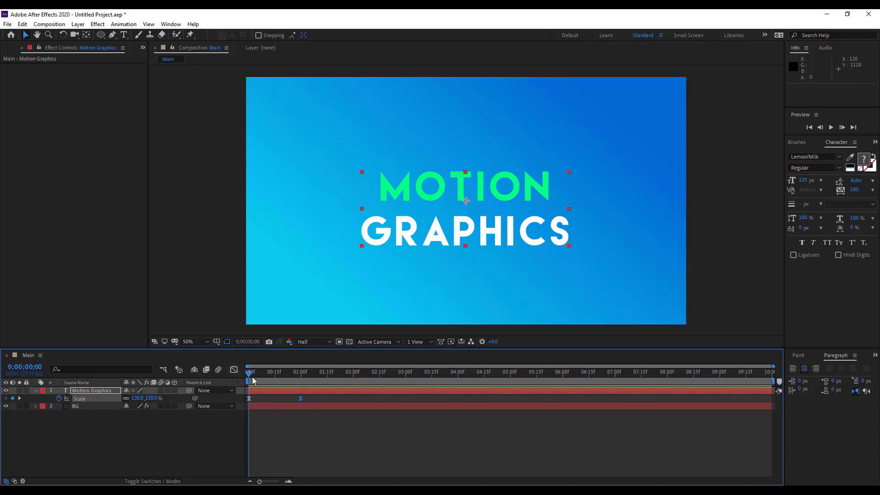
key("space")
key("space")
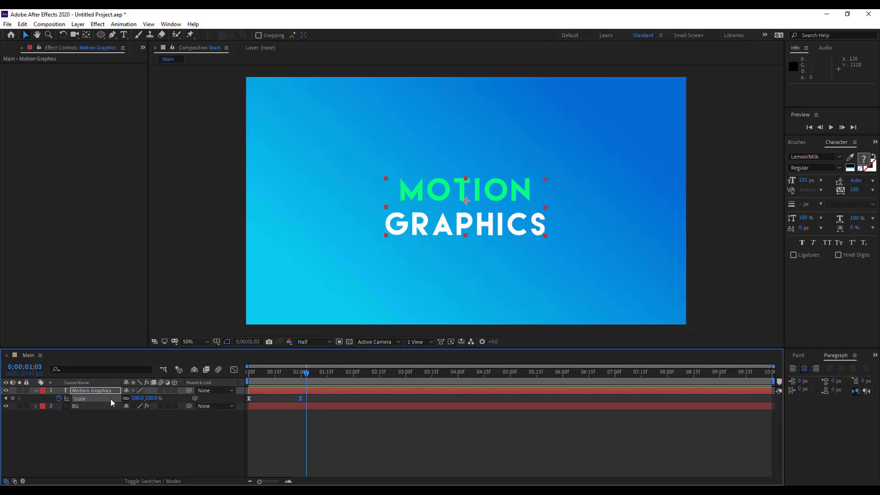
- Apply Easy Ease to both of the title's Rotation keyframes
key("r")
left_click_drag(348, 398, 292, 404)
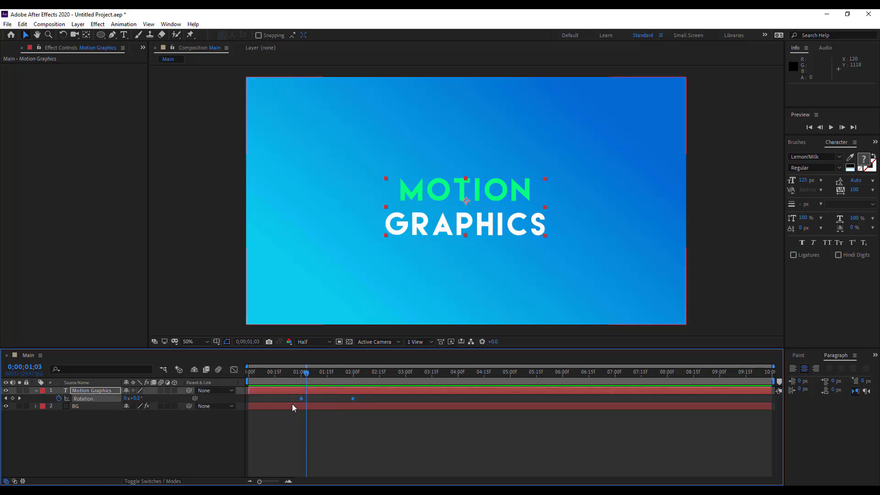
right_click(302, 399)
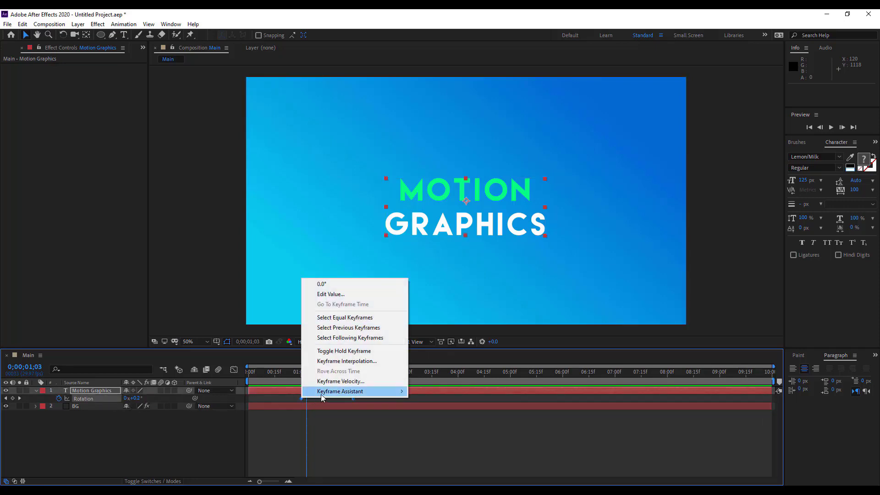
mouse_move(384, 391)
left_click(429, 422)
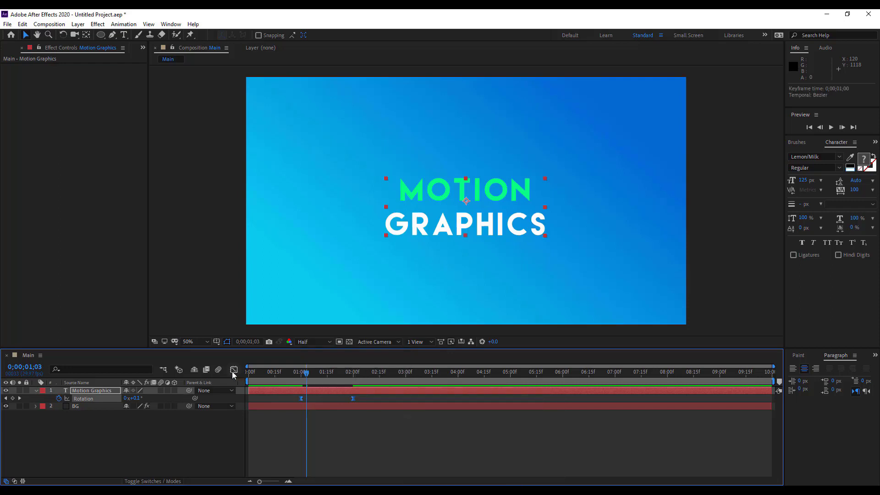
- Lengthen the ease into the 2-second Rotation keyframe in the Graph Editor and preview
left_click(233, 370)
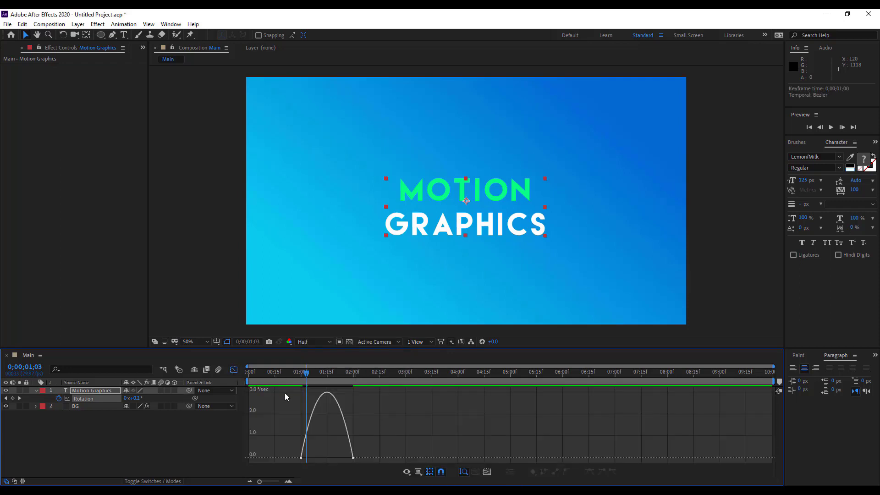
left_click(352, 458)
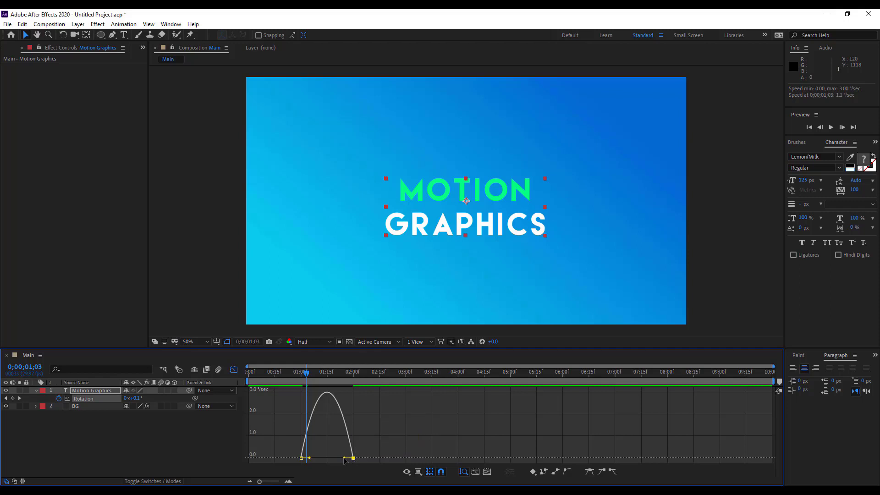
left_click_drag(345, 458, 301, 458)
key("shift+F3")
key("space")
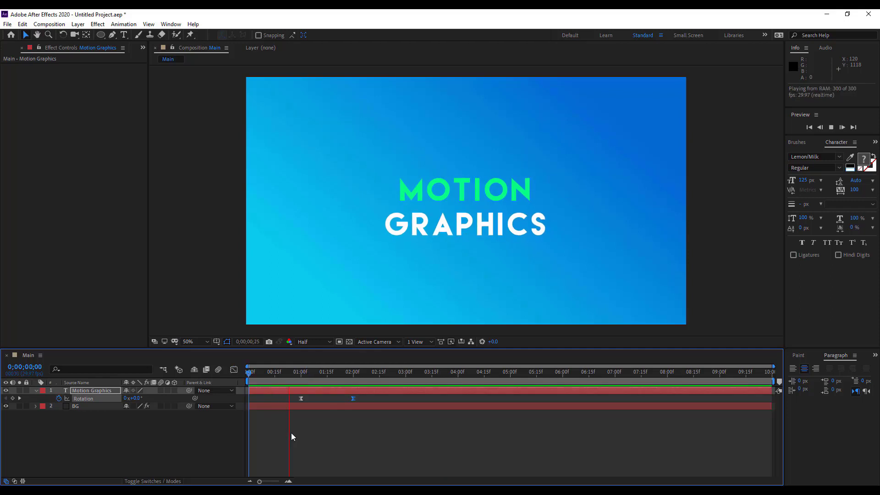
left_click(351, 374)
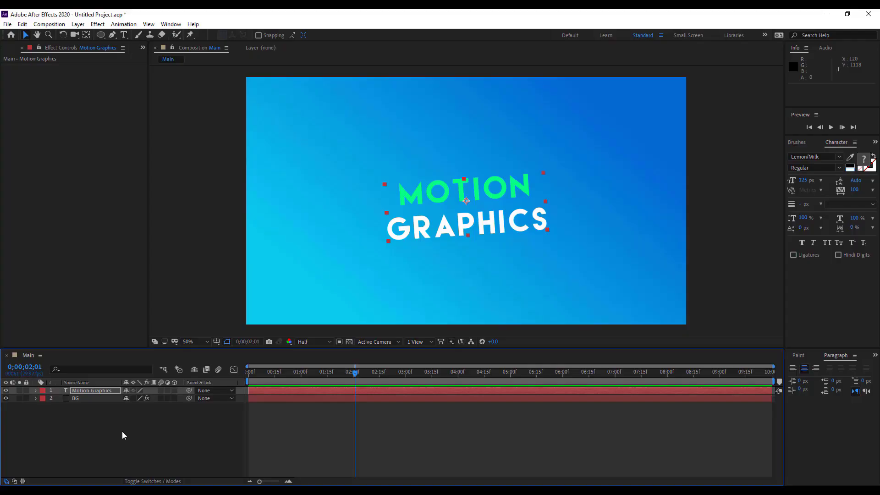
- Add a new shape layer and draw a rectangle framing the title
right_click(122, 435)
mouse_move(177, 330)
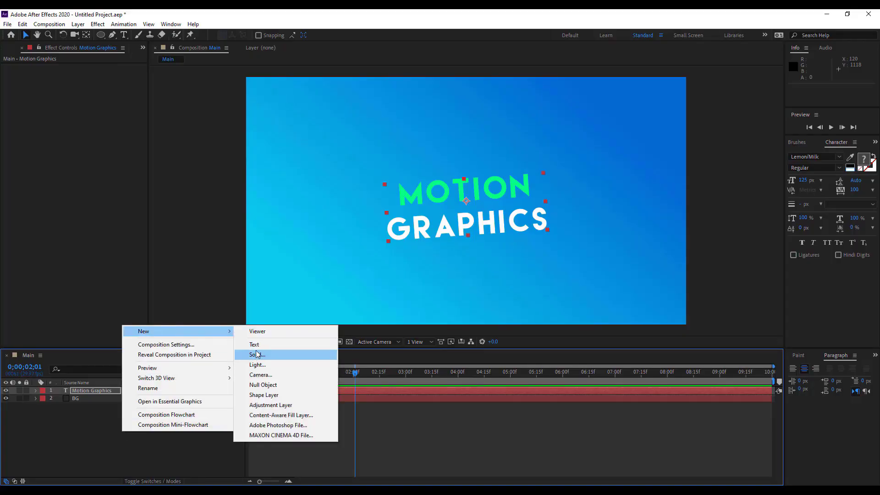
left_click(264, 394)
key("q")
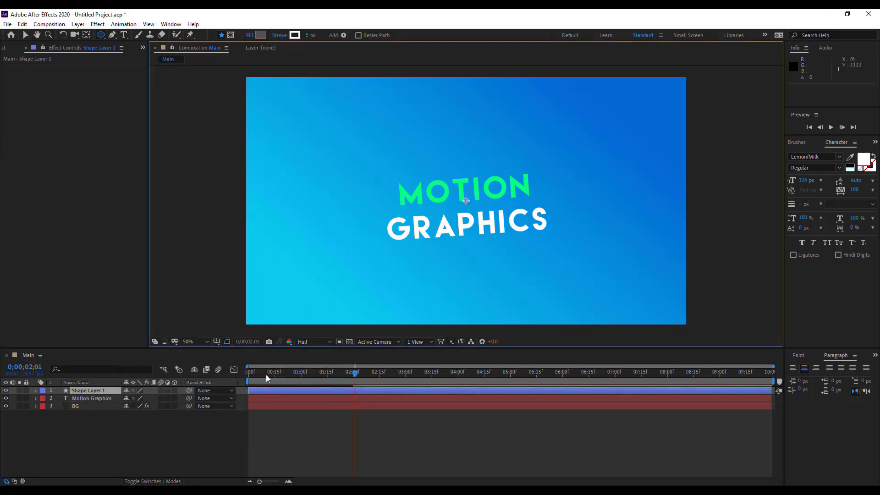
left_click_drag(262, 372, 239, 381)
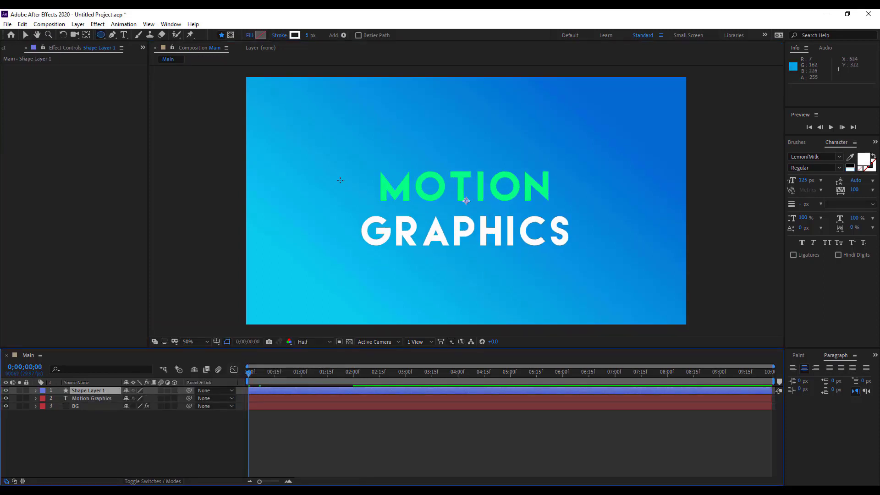
left_click(100, 35)
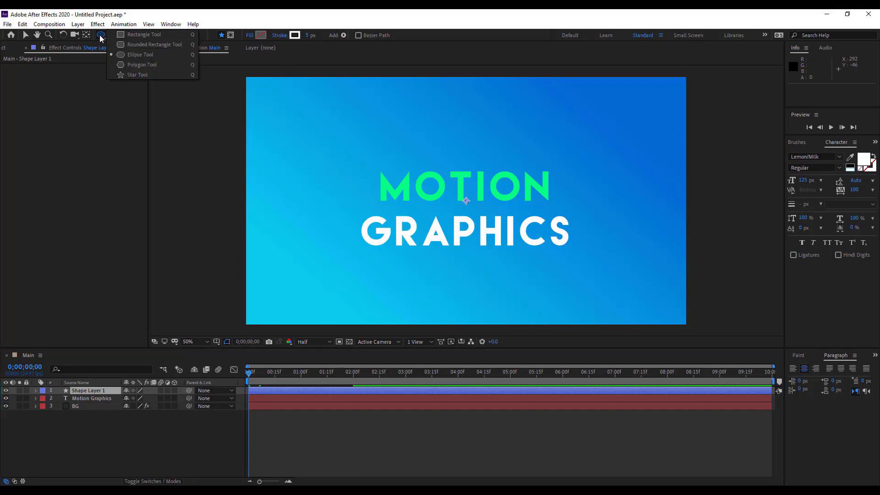
left_click(124, 34)
left_click_drag(327, 132, 616, 287)
- Set the rectangle's stroke width to 25 px
left_click(307, 36)
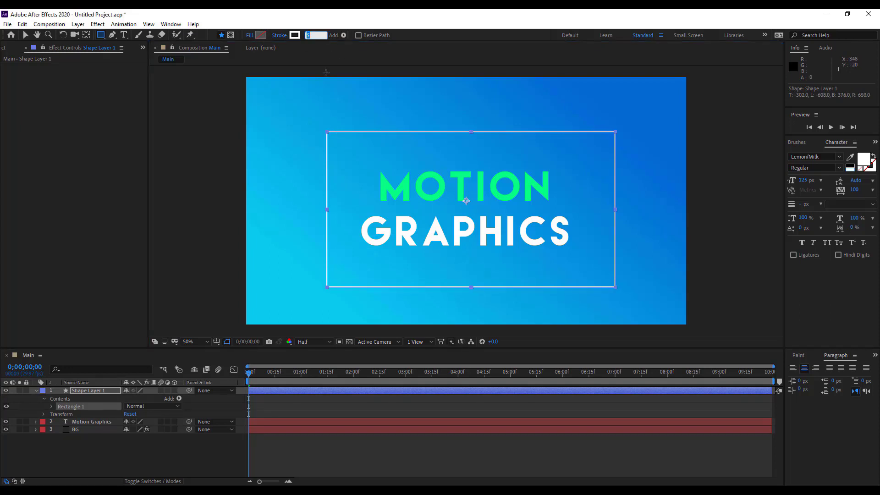
type("51")
key("BackSpace")
type("15")
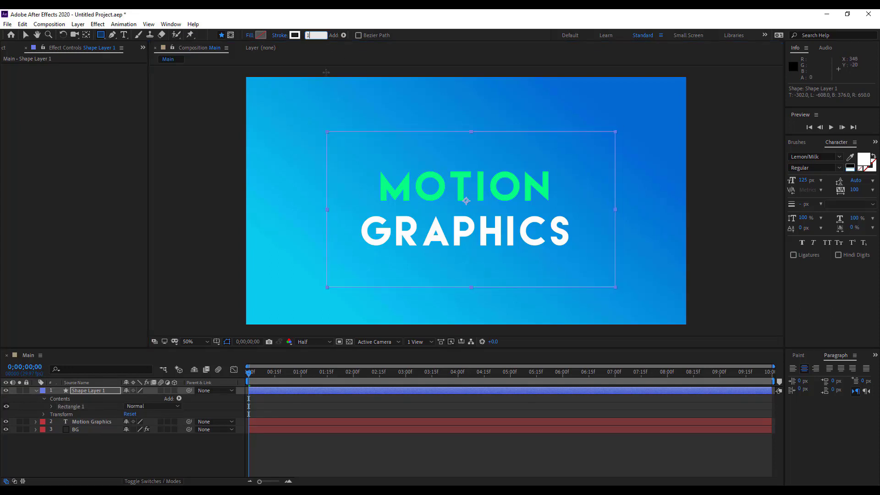
key("BackSpace")
type("25")
key("Return")
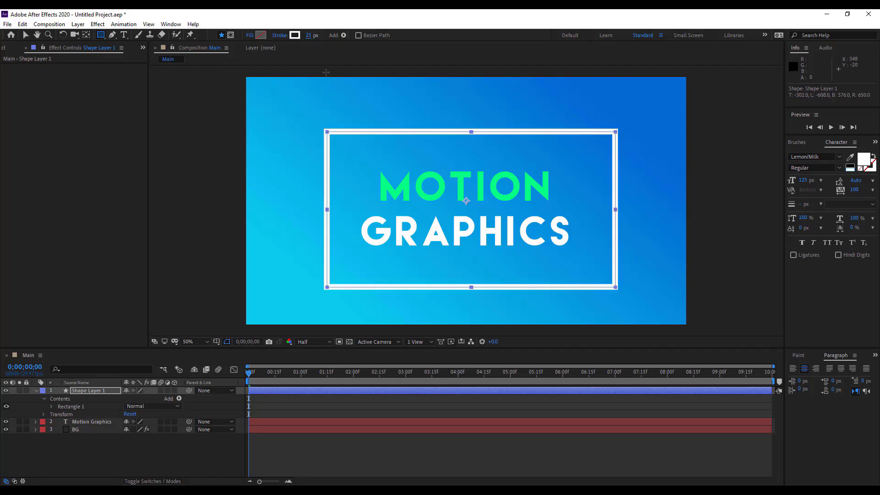
- Add a Trim Paths operator to Rectangle 1 on Shape Layer 1
left_click(179, 399)
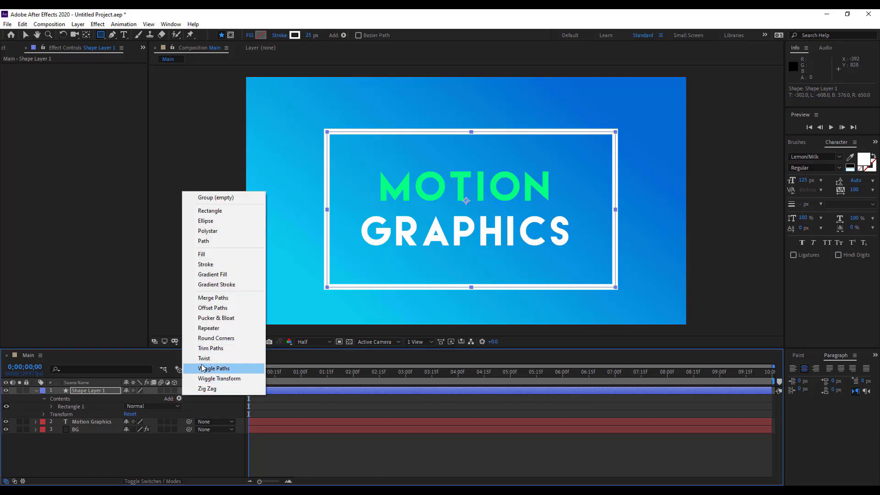
left_click(204, 348)
left_click(36, 391)
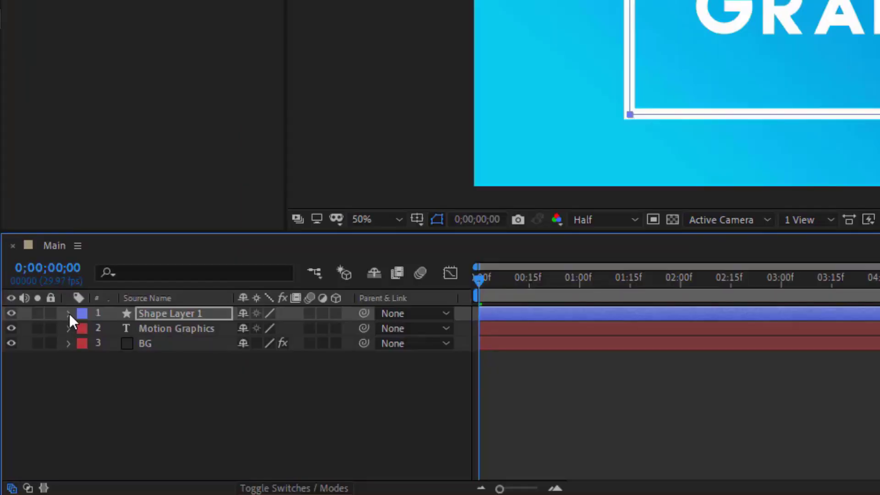
left_click(68, 314)
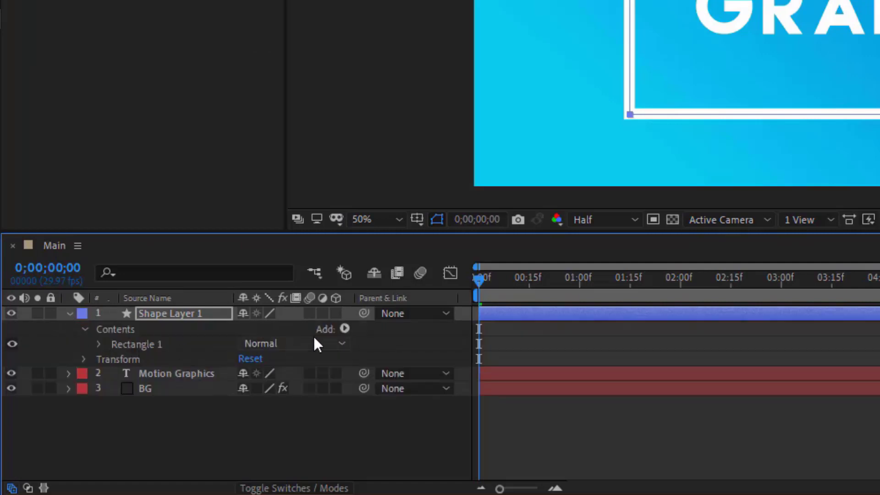
left_click(344, 329)
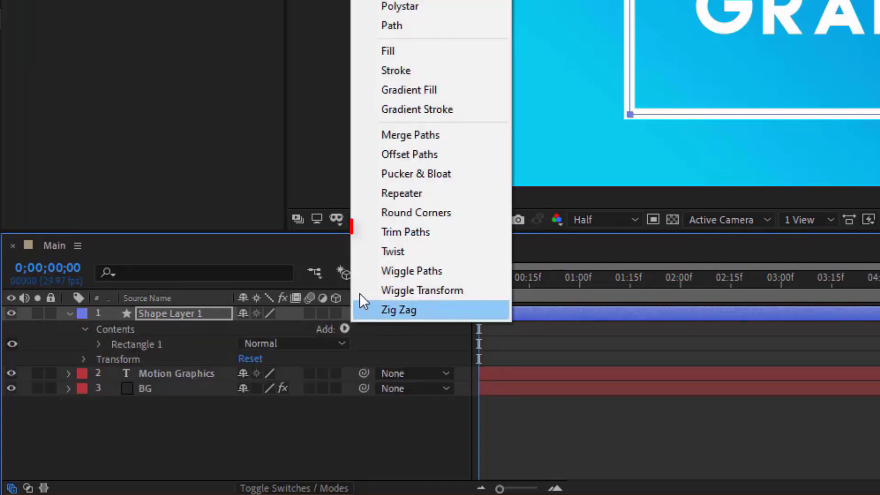
left_click(381, 231)
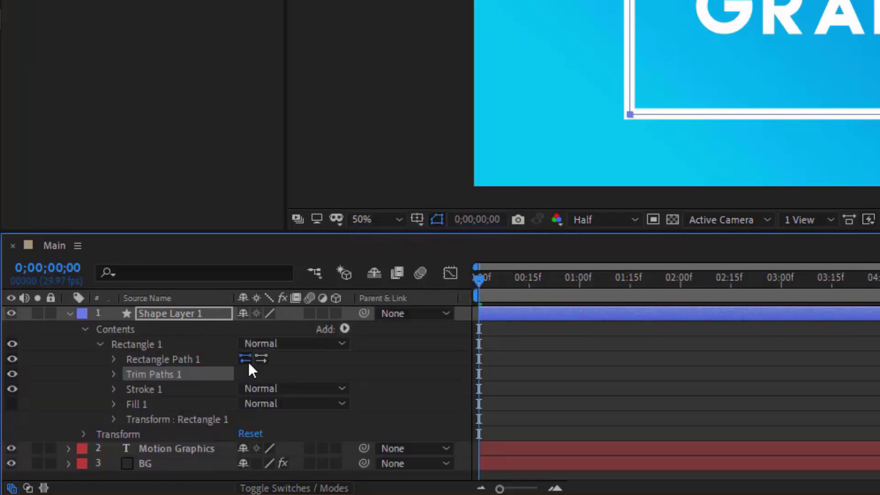
- Test Trim Paths End at 60%, then return it to 100%
left_click(114, 374)
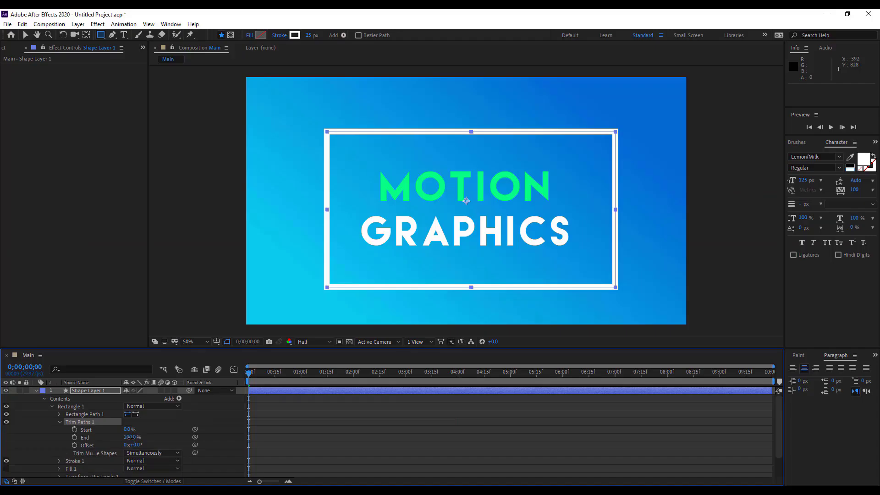
left_click_drag(249, 403, 238, 410)
mouse_move(125, 440)
left_mouse_down()
mouse_move(142, 440)
mouse_move(100, 437)
mouse_move(150, 429)
mouse_move(120, 430)
mouse_move(138, 437)
left_mouse_up()
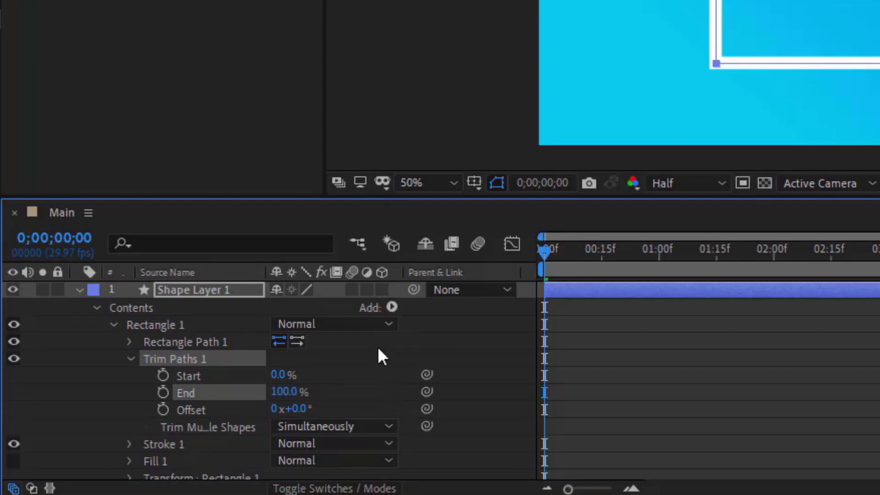
- Keyframe Trim Paths End from 0% at frame 0 to 100% at frame 15
left_click(162, 392)
left_click(285, 391)
type("0")
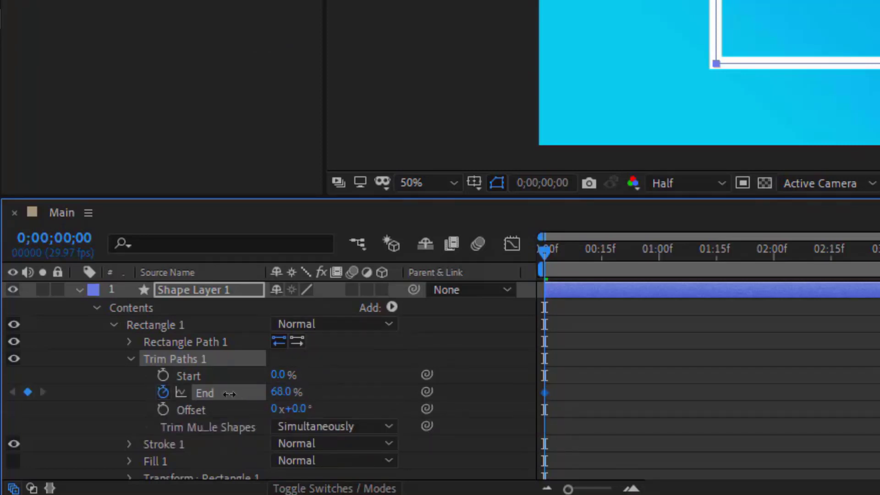
key("Return")
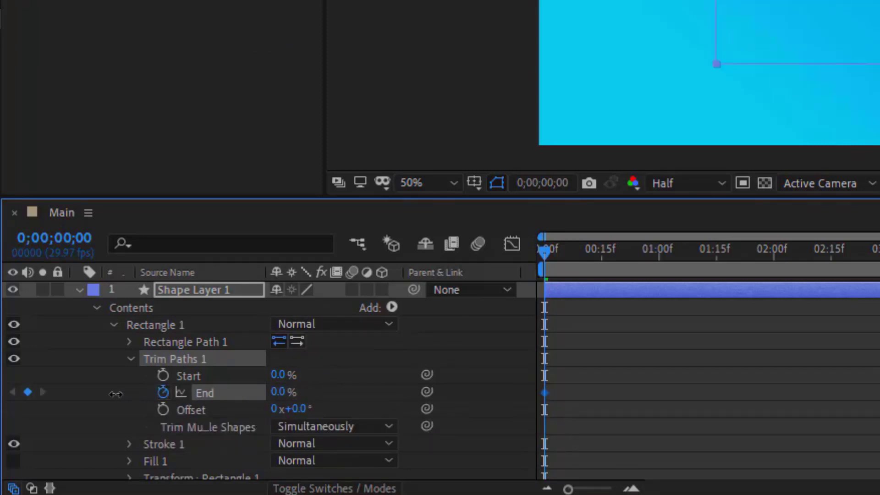
left_click(603, 259)
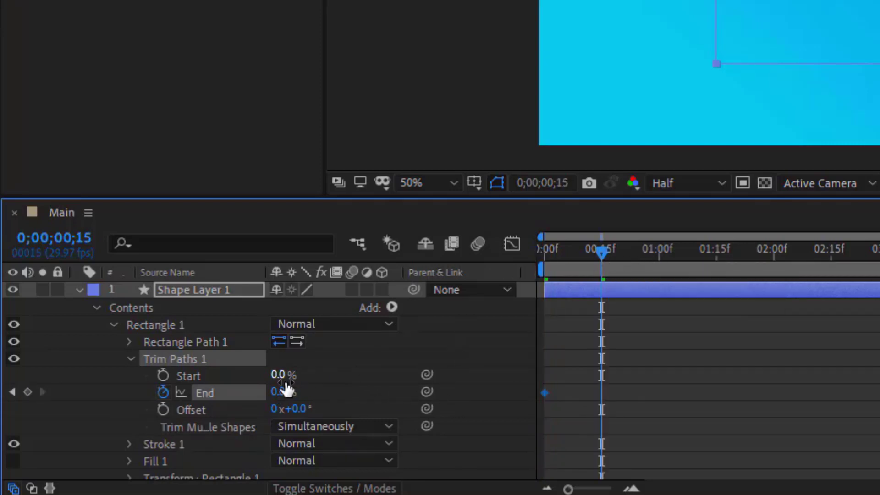
left_click_drag(277, 392, 416, 389)
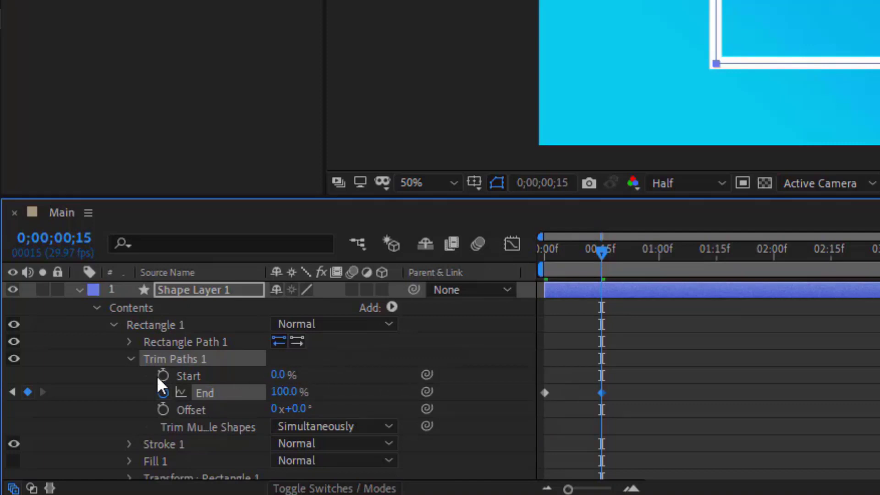
- Keyframe Start from 21% at frame 6 to 100% at frame 22, then preview
left_click(568, 250)
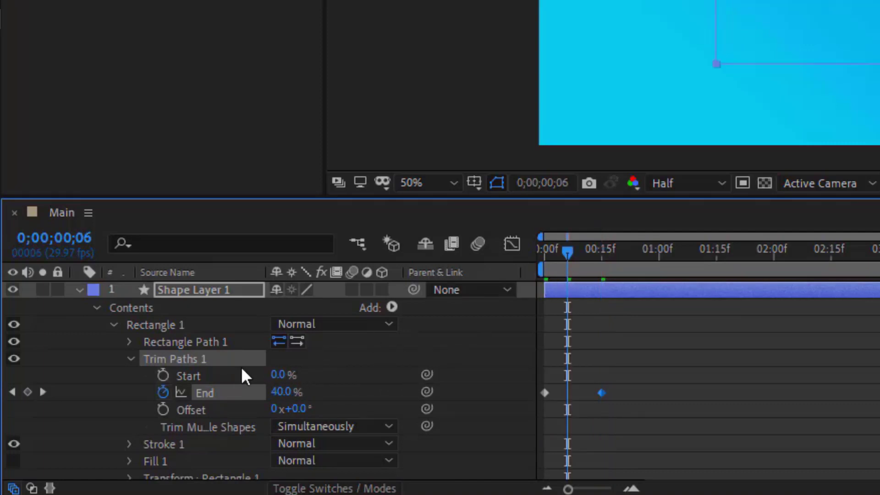
left_click(163, 375)
left_click_drag(283, 380, 306, 383)
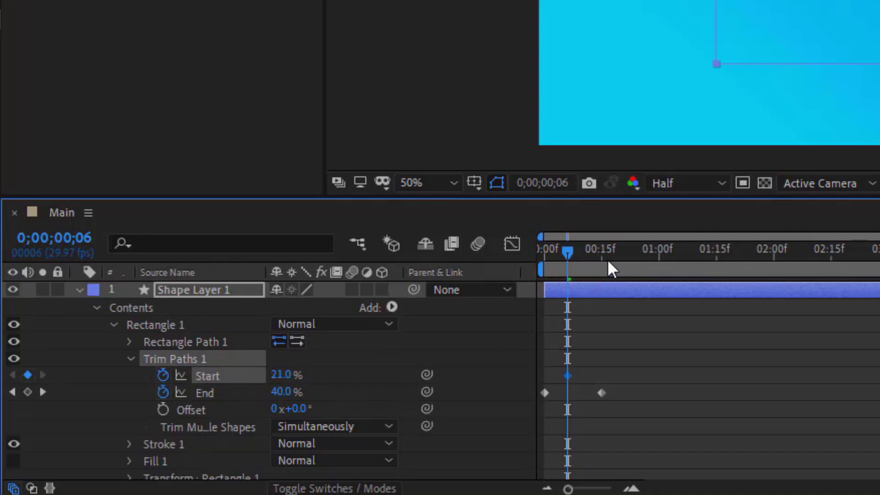
left_click(628, 258)
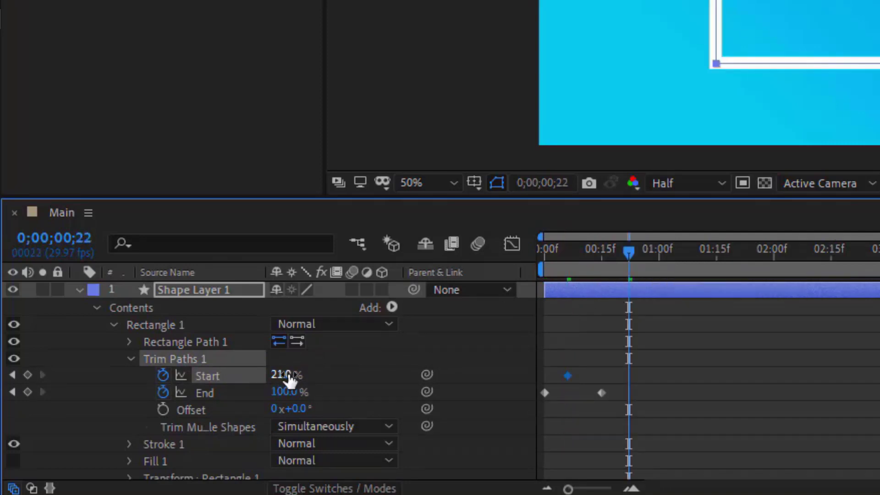
left_click_drag(287, 383, 389, 376)
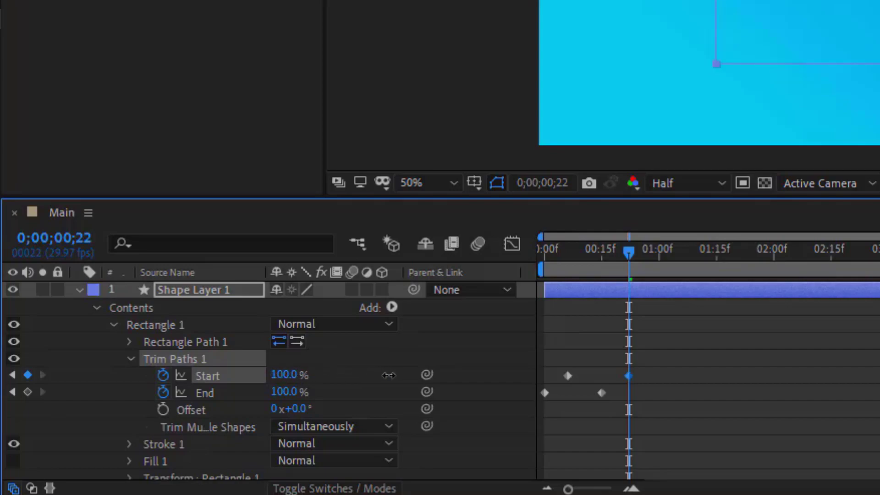
left_click(545, 254)
key("space")
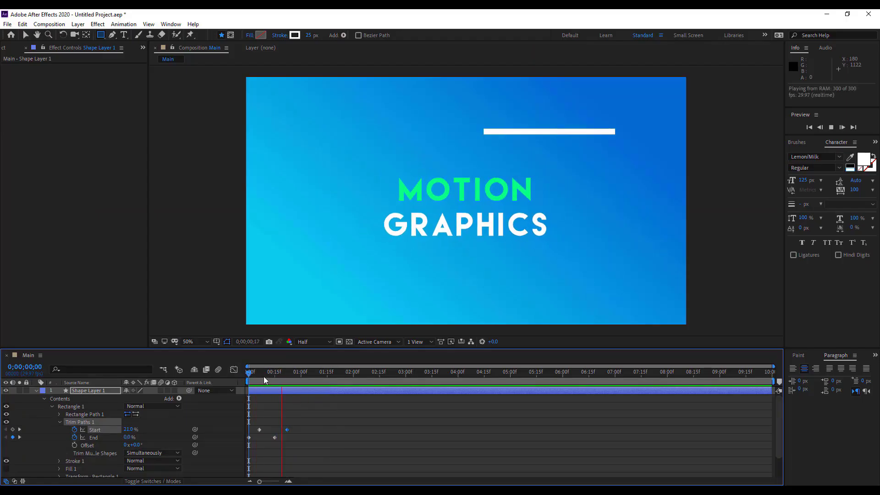
- Move the second Start and End keyframes seven frames later and preview the slower trim
left_click_drag(264, 380, 301, 377)
left_click_drag(292, 422, 248, 451)
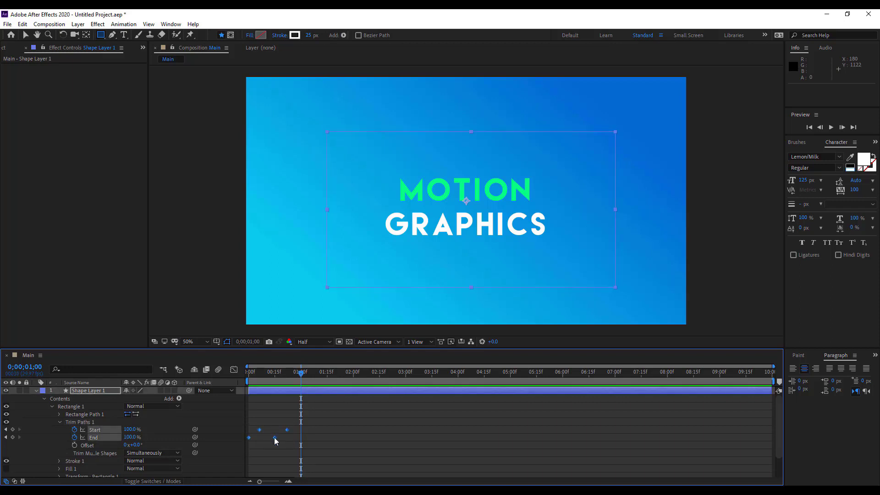
left_click(275, 438)
left_click_drag(287, 430, 299, 432)
scroll(299, 432, "up", 1)
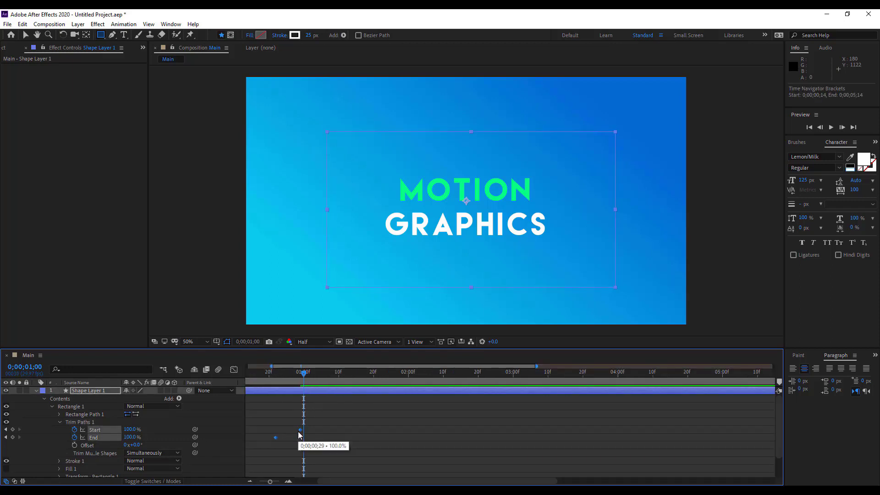
key("minus")
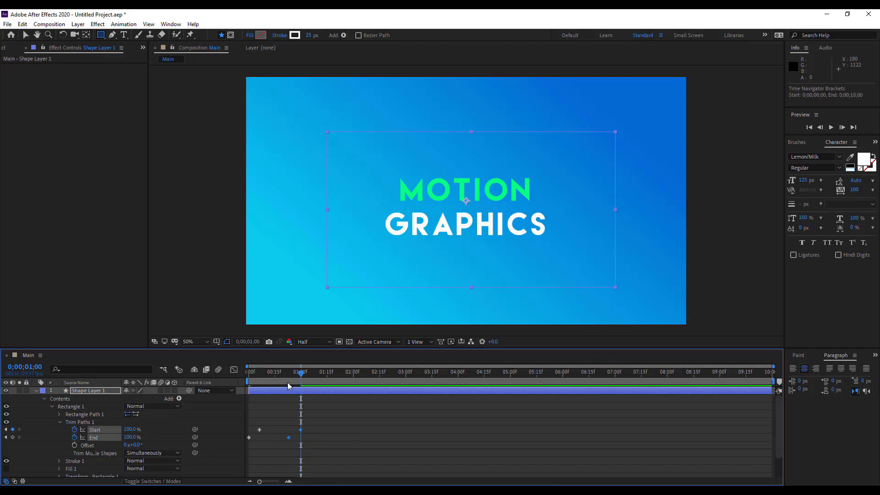
key("space")
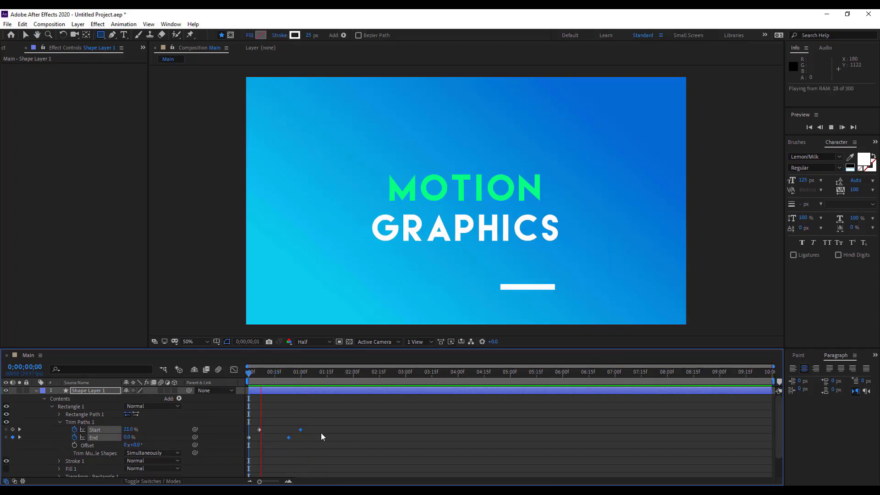
left_click(296, 378)
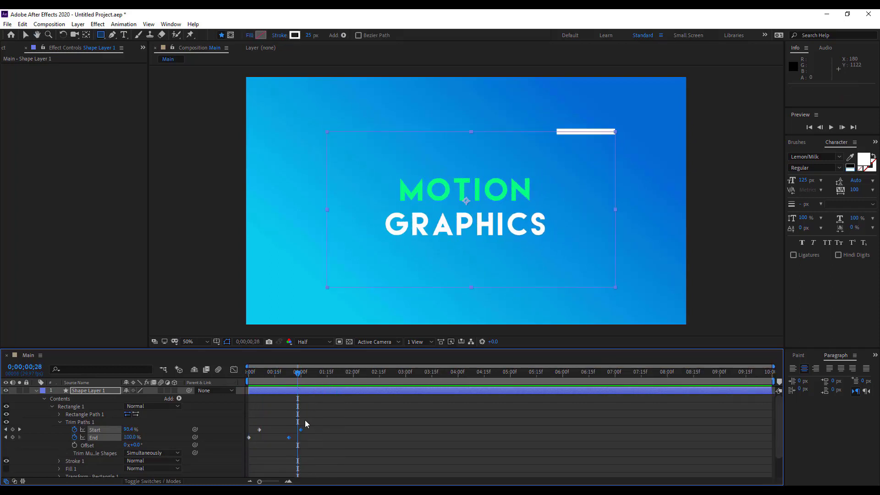
left_click(259, 430)
- Apply easy ease to the Start trim keyframes and steepen their speed curve
right_click(259, 430)
mouse_move(293, 423)
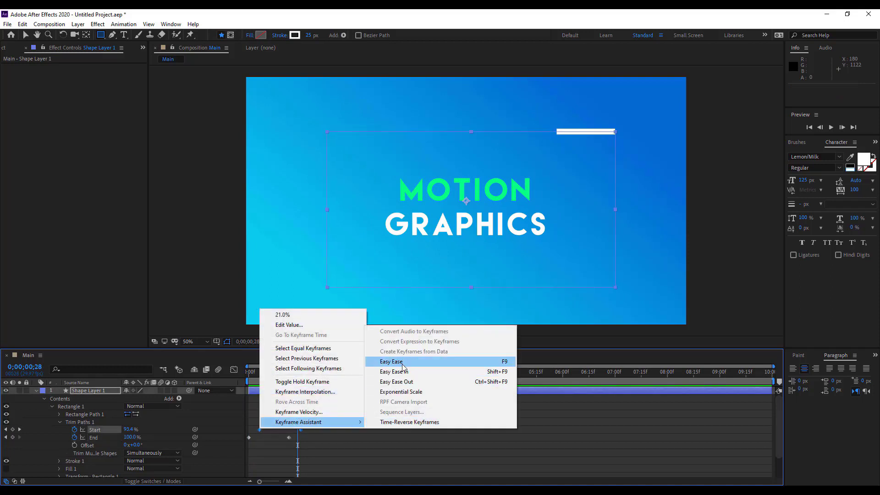
left_click(403, 362)
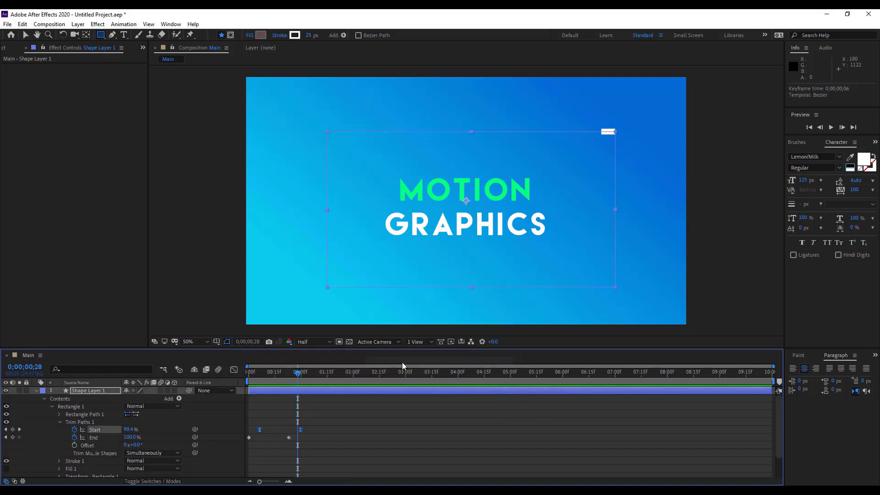
left_click(234, 369)
left_click(297, 458)
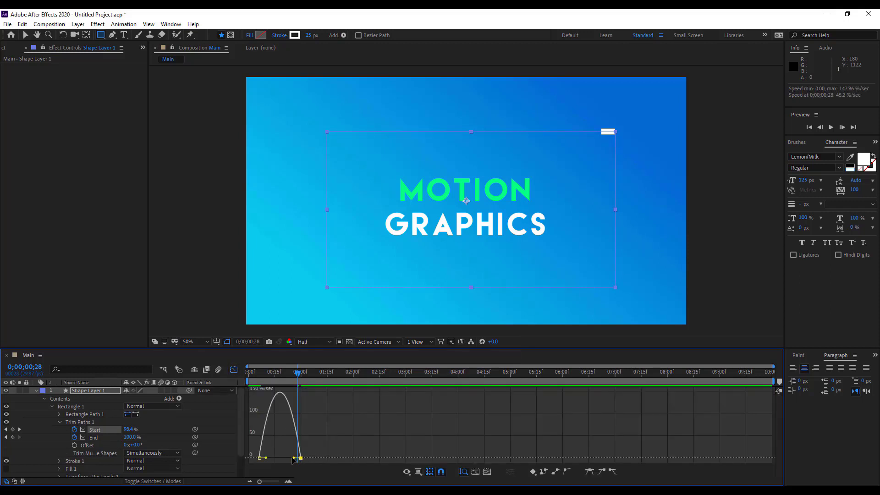
left_click_drag(294, 459, 256, 458)
left_click(233, 369)
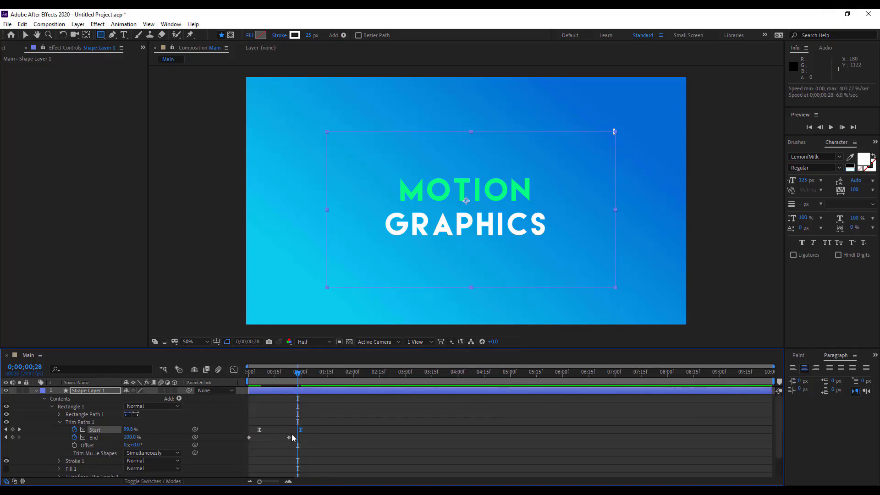
- Ease the End trim keyframes and stretch their speed-curve influence to 100%
left_click_drag(292, 433, 245, 448)
right_click(249, 437)
mouse_move(310, 431)
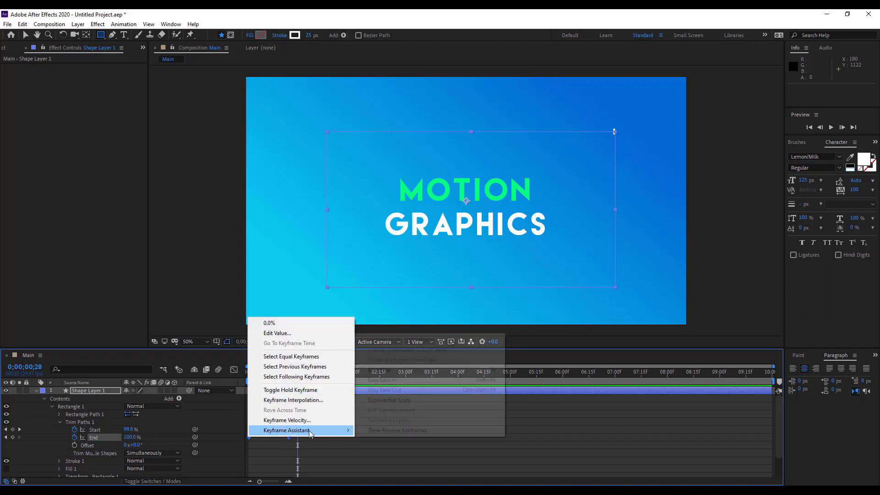
left_click(385, 390)
left_click(233, 370)
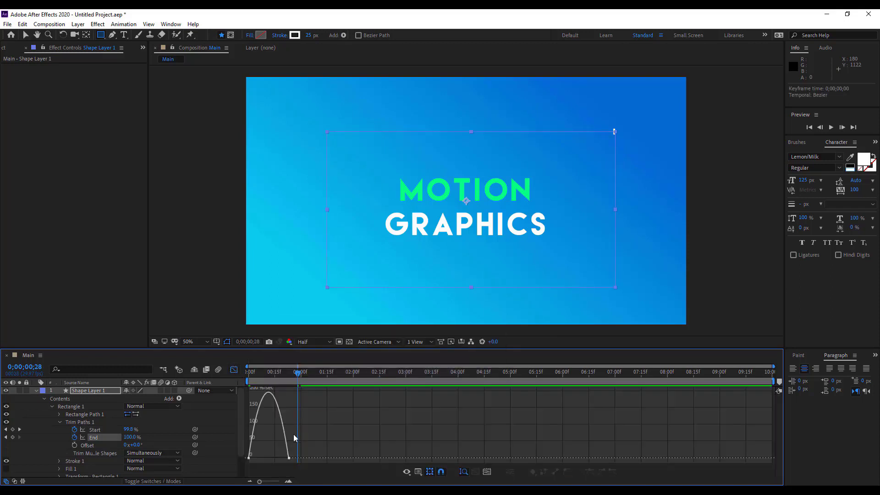
left_click(287, 458)
left_click_drag(282, 457, 256, 458)
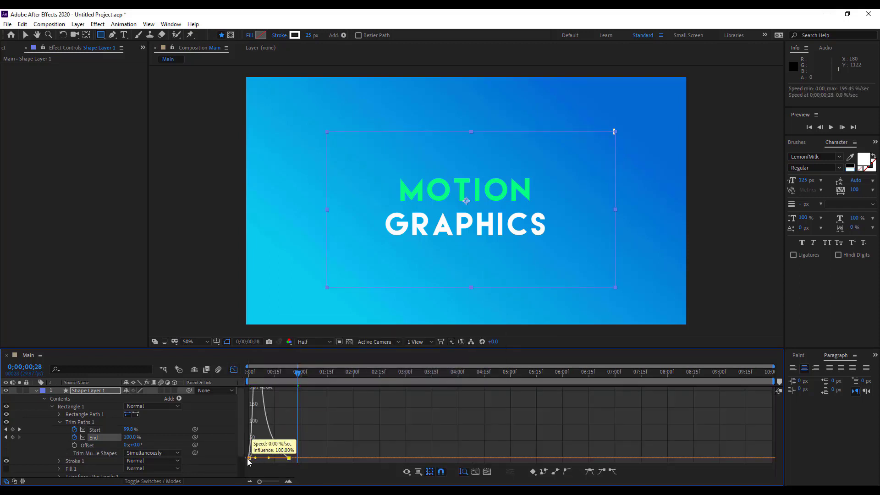
left_click(234, 370)
- Preview the rectangle's trim-path animation from the start, then set the time to 0;00;01;05
left_click(248, 381)
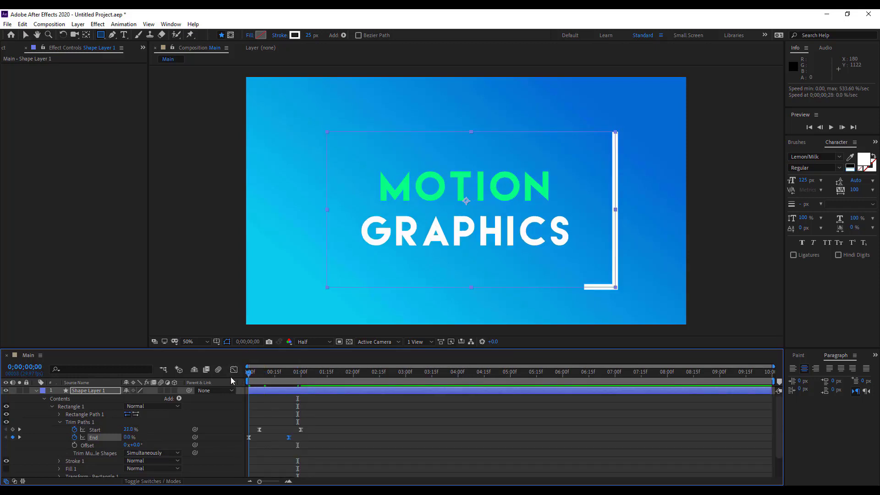
key("space")
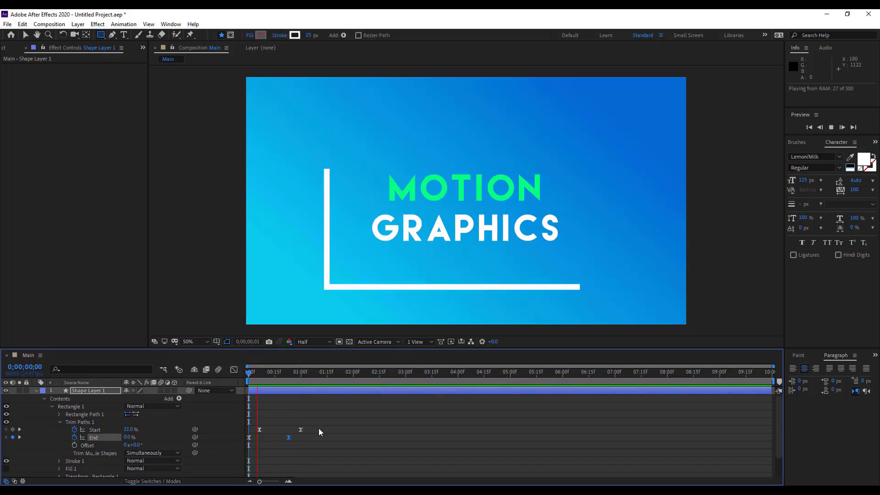
left_click_drag(285, 382, 309, 383)
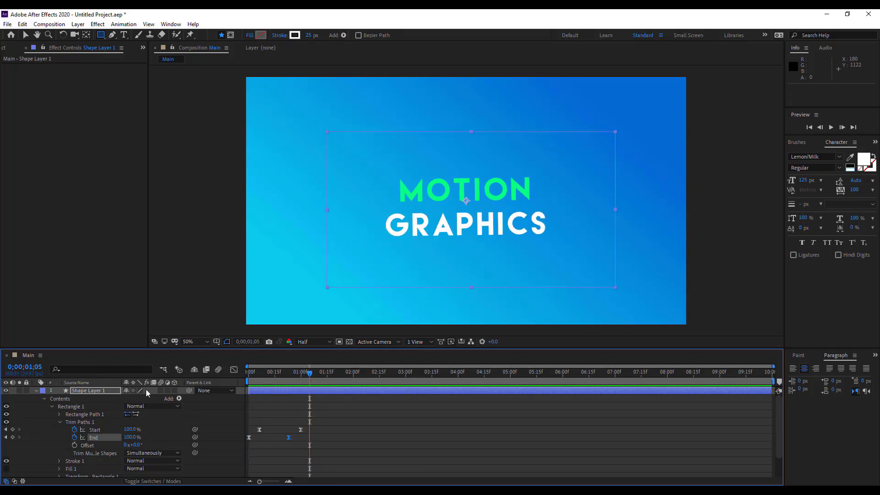
- Rename the first shape layer to 'Rectangle'
left_click(35, 391)
right_click(83, 390)
left_click(106, 383)
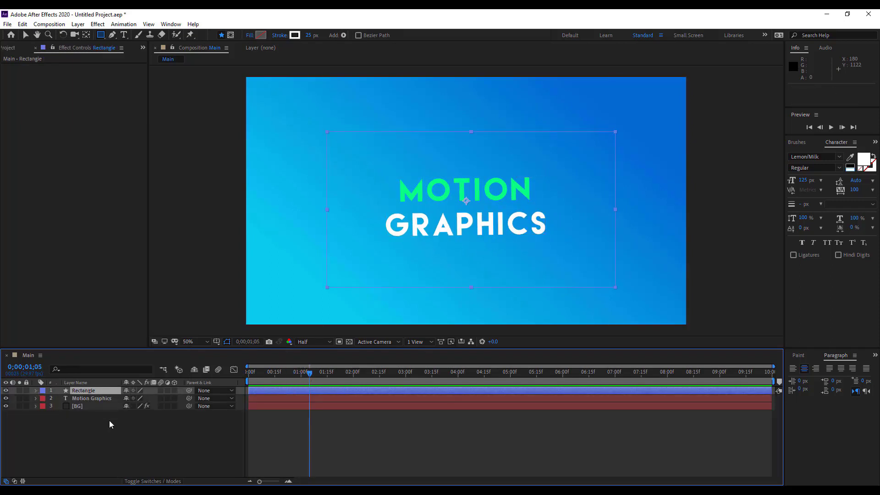
- Add a new shape layer with a white ellipse outline centred around the MOTION GRAPHICS title
right_click(110, 424)
mouse_move(128, 319)
left_click(251, 383)
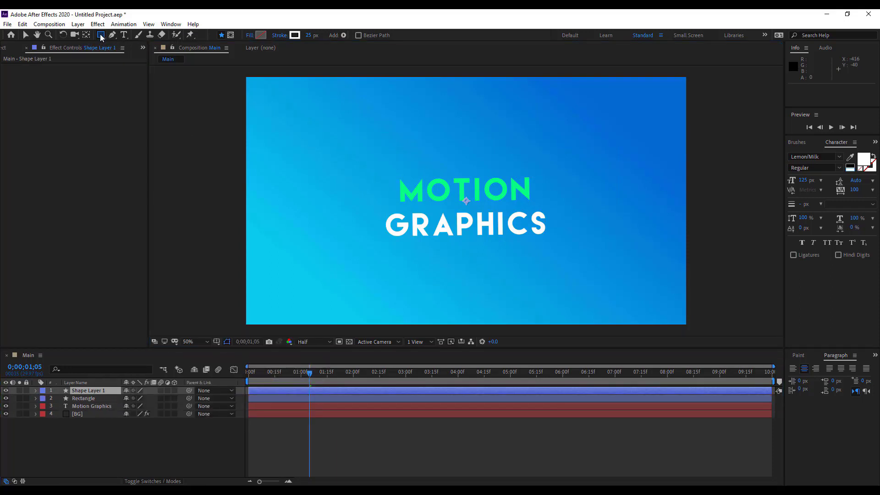
left_click_drag(101, 37, 138, 55)
left_click_drag(311, 375, 301, 374)
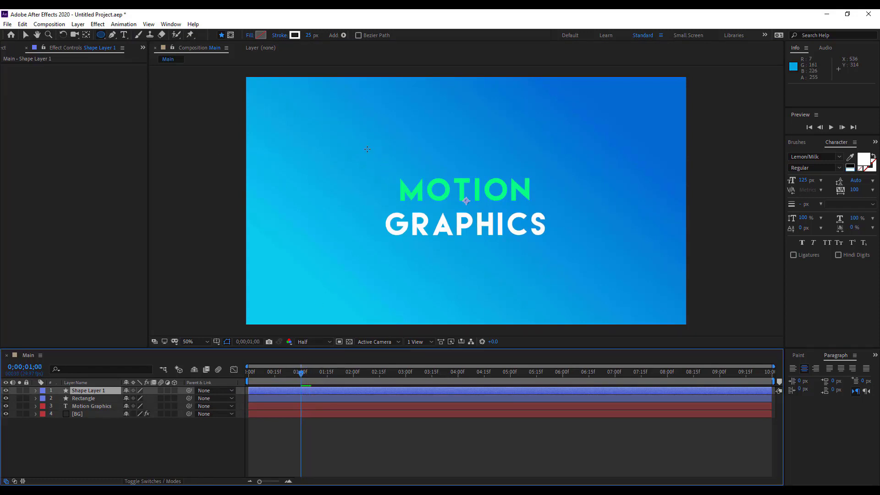
mouse_move(367, 149)
left_mouse_down()
mouse_move(485, 264)
mouse_move(563, 269)
mouse_move(568, 260)
left_mouse_up()
left_click(25, 35)
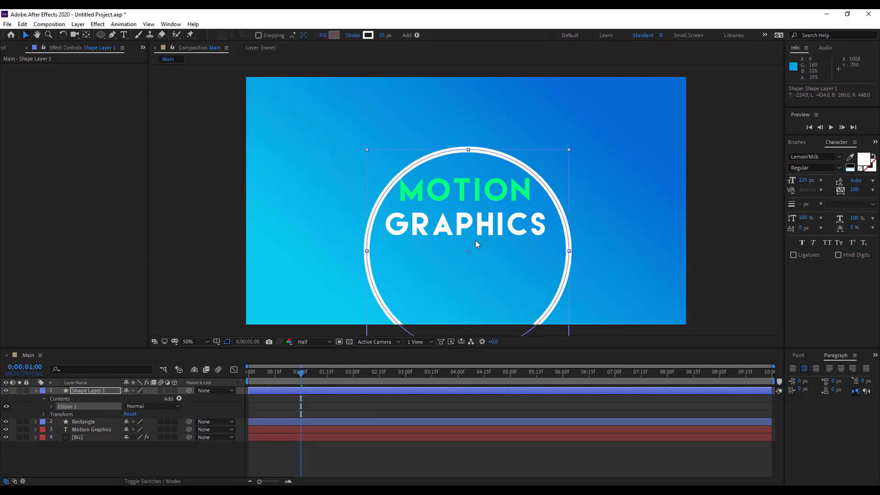
left_click_drag(468, 251, 471, 205)
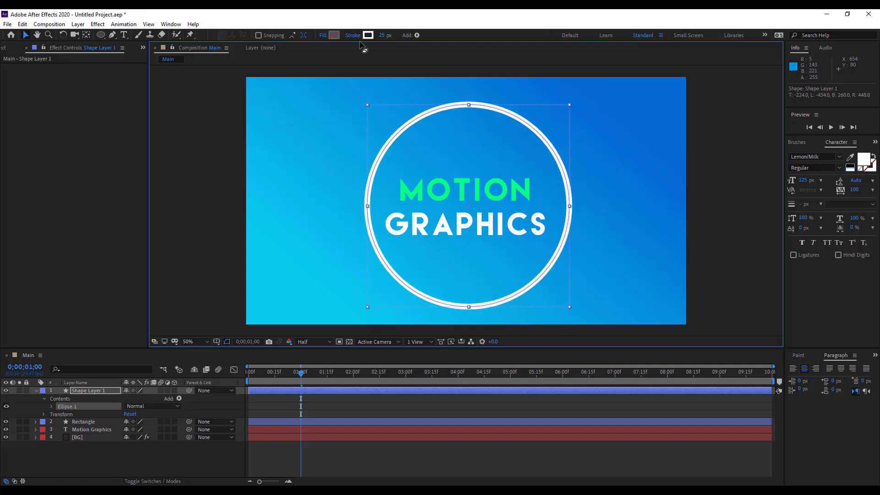
left_click(382, 35)
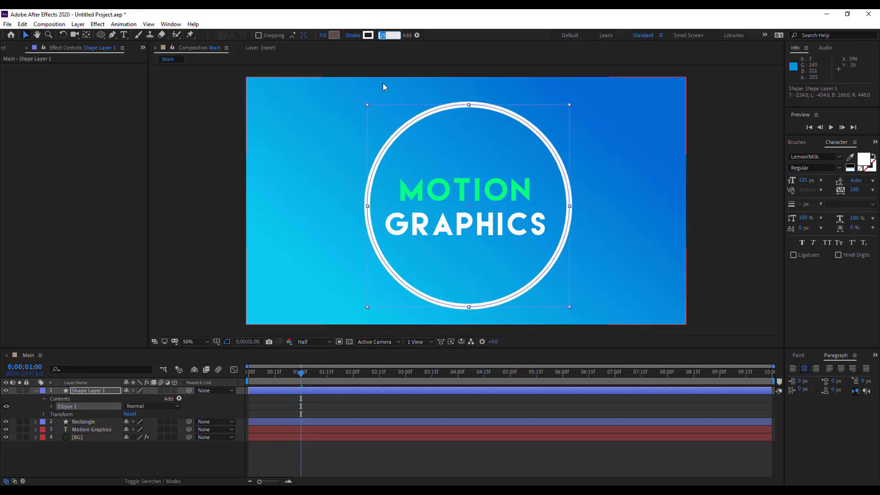
- Set the Ellipse 1 circle's stroke width to 35 px
type("35")
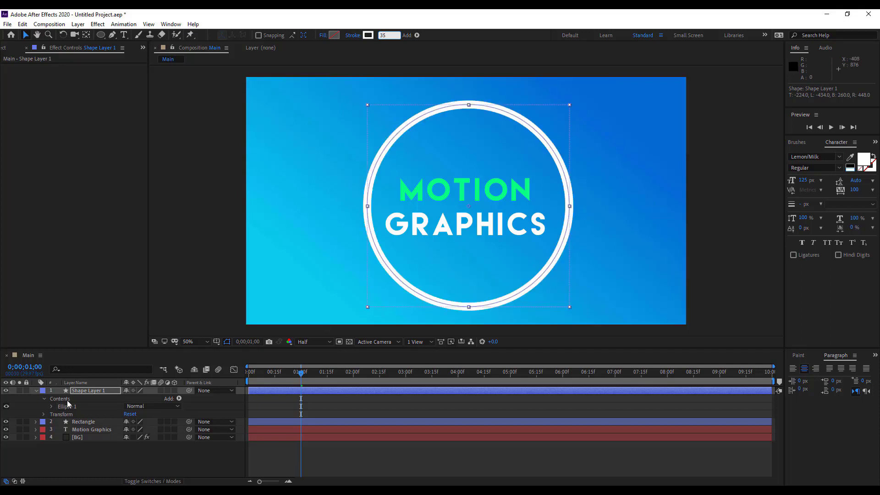
left_click(51, 408)
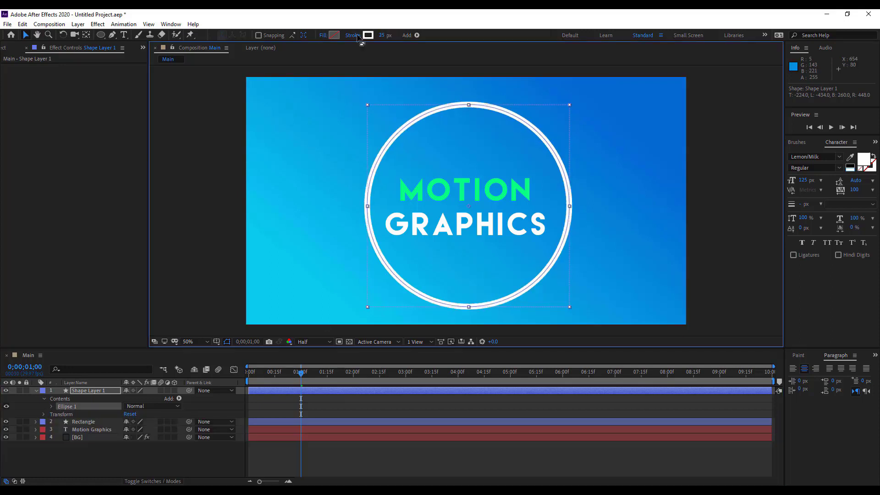
left_click(380, 35)
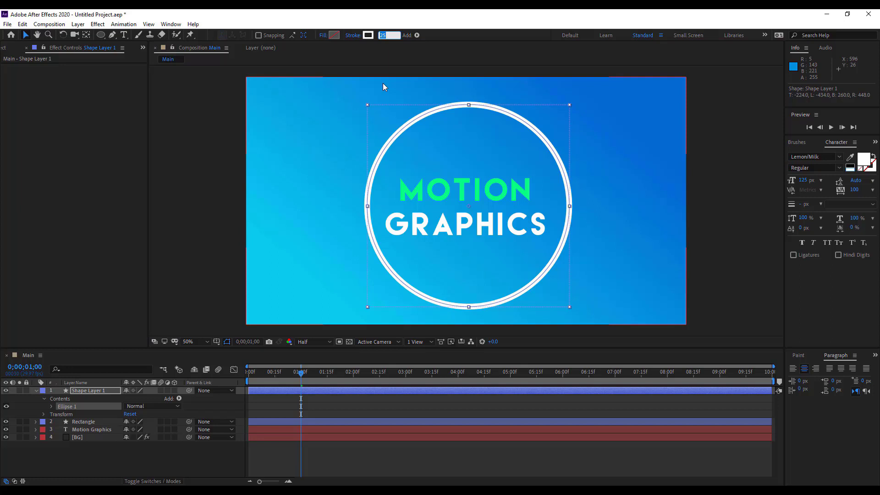
type("35")
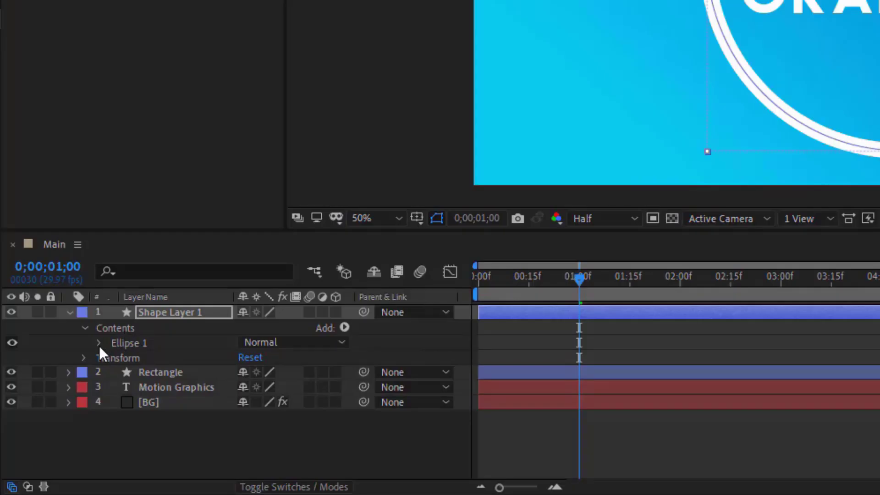
- Set Ellipse 1's Stroke 1 Line Cap to Round Cap
left_click(99, 343)
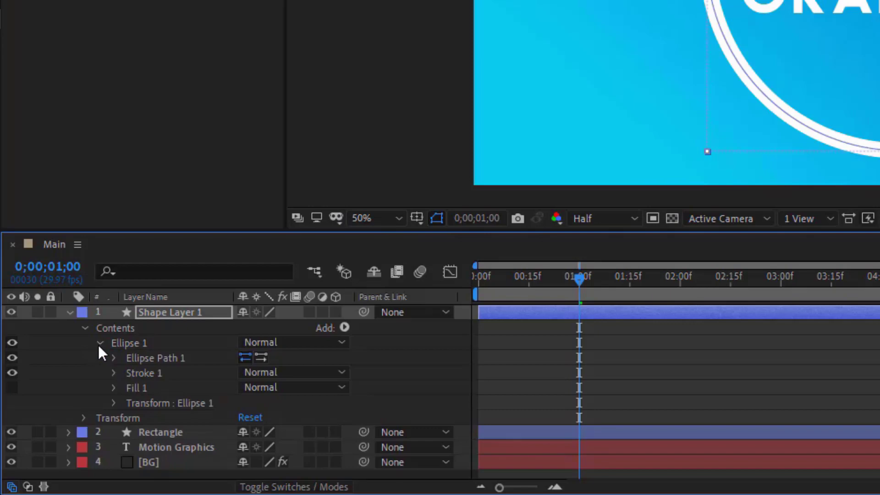
left_click(114, 373)
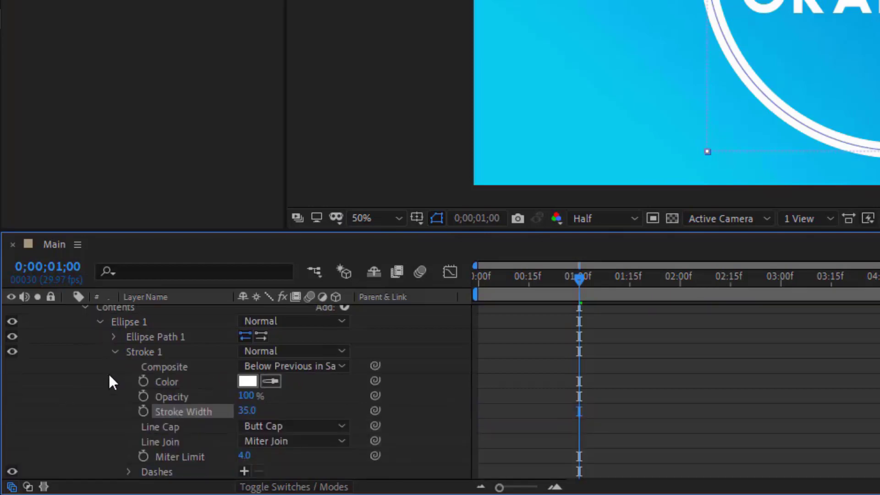
left_click(270, 428)
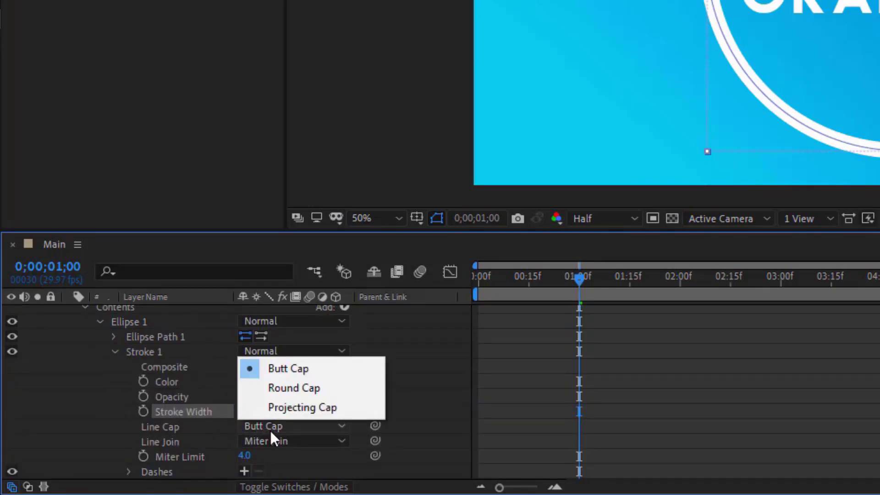
left_click(280, 389)
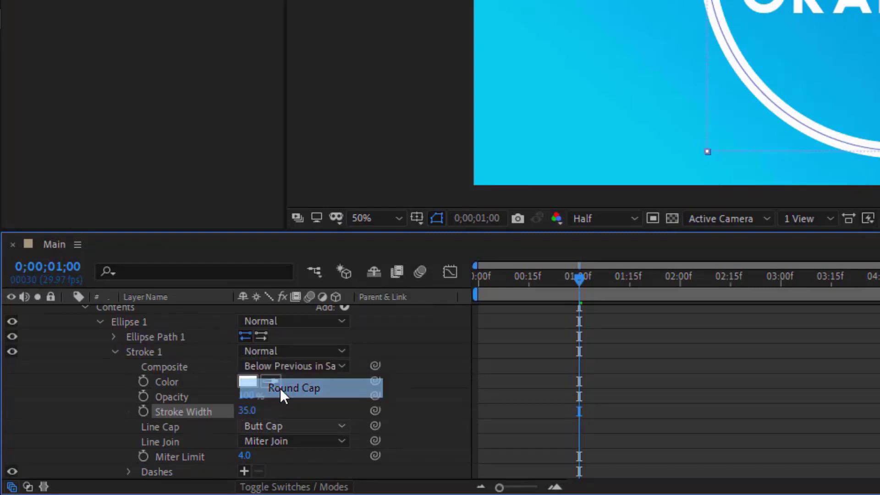
left_click(114, 352)
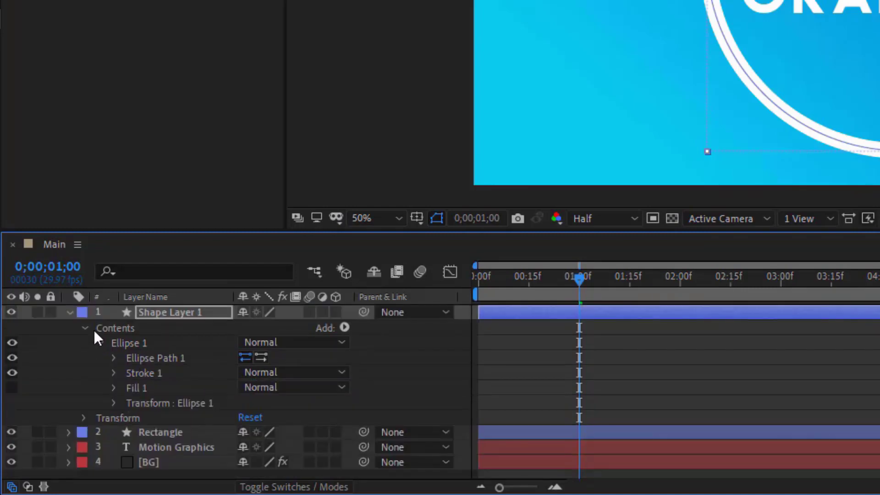
- Add Trim Paths to the ellipse and keyframe End from 0% to 100%
left_click(344, 327)
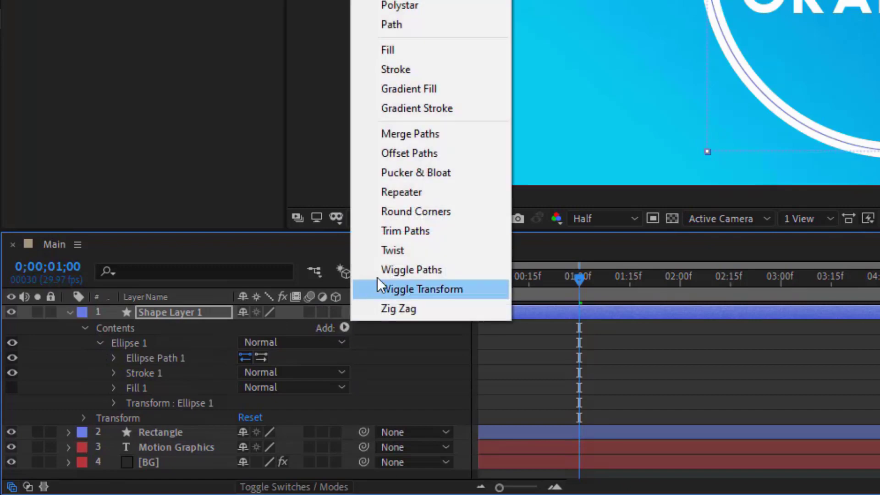
left_click(393, 232)
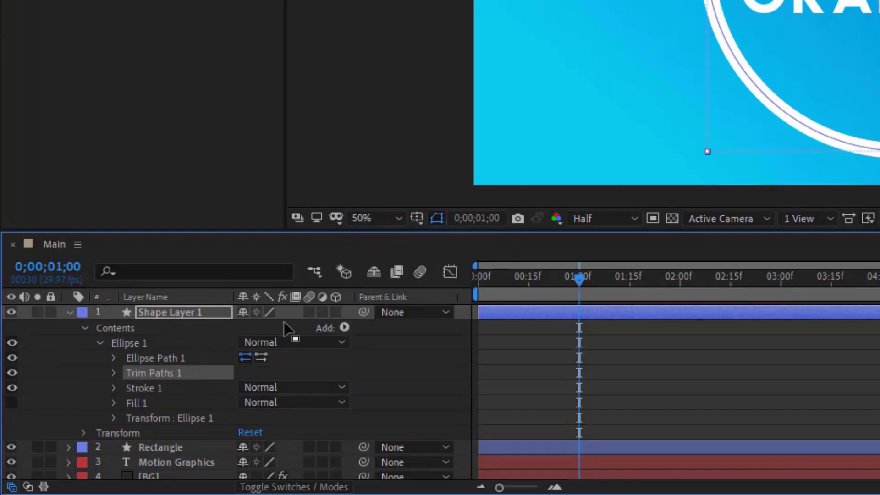
left_click(113, 372)
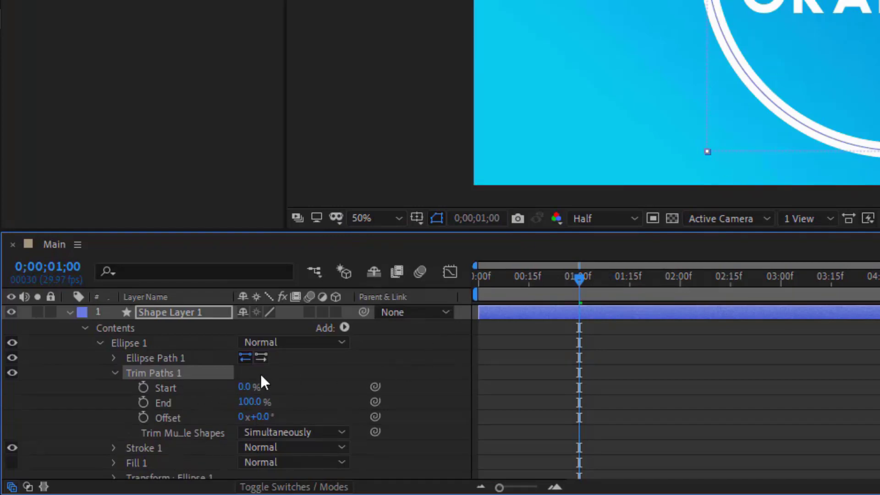
left_click(144, 403)
left_click_drag(250, 402, 148, 404)
left_click(628, 282)
left_click_drag(248, 402, 357, 392)
- Keyframe Start from 35% up to 100% at 1:22, then shift the final keyframes later
left_click(603, 281)
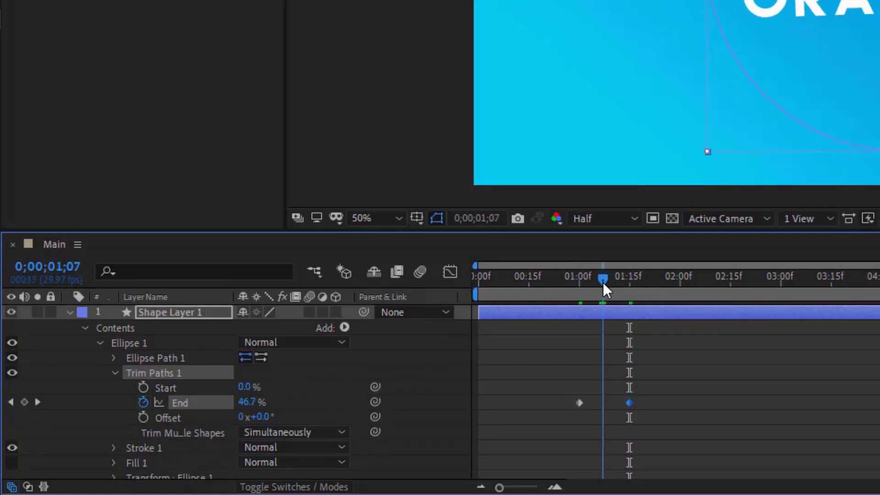
left_click(143, 387)
left_click_drag(245, 387, 274, 387)
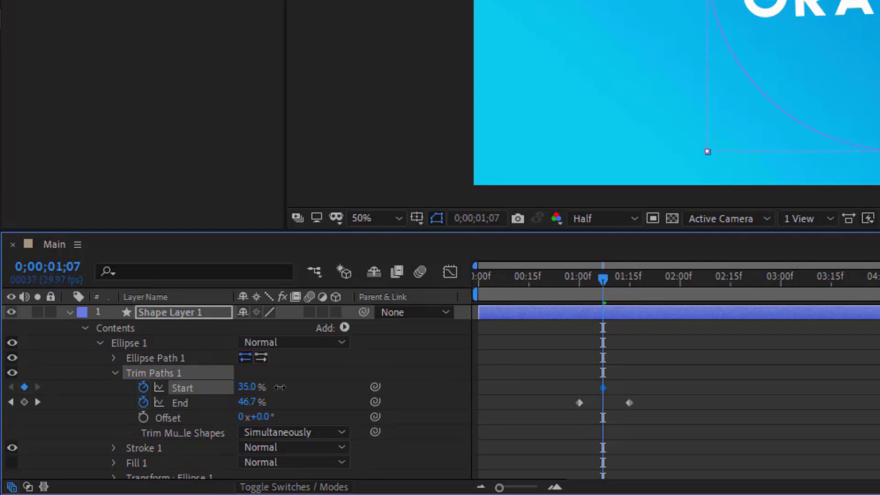
left_click(681, 282)
left_click_drag(661, 282, 654, 283)
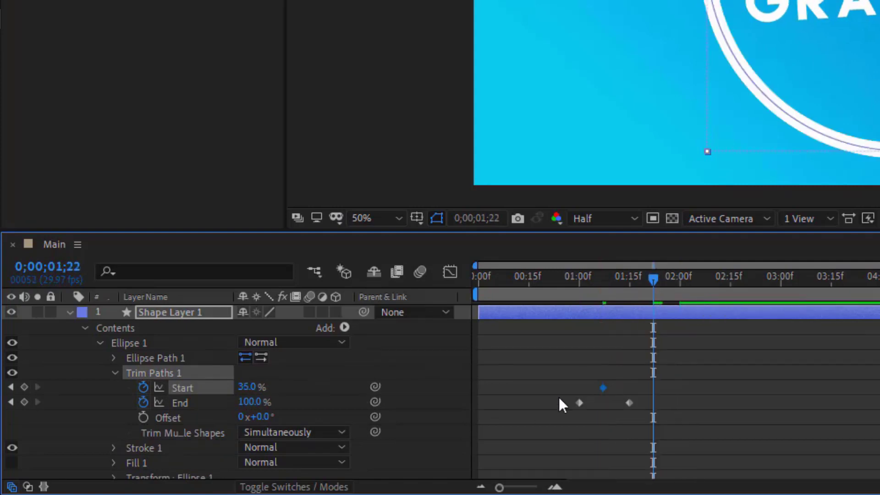
left_click_drag(246, 387, 306, 388)
left_click_drag(657, 379, 611, 411)
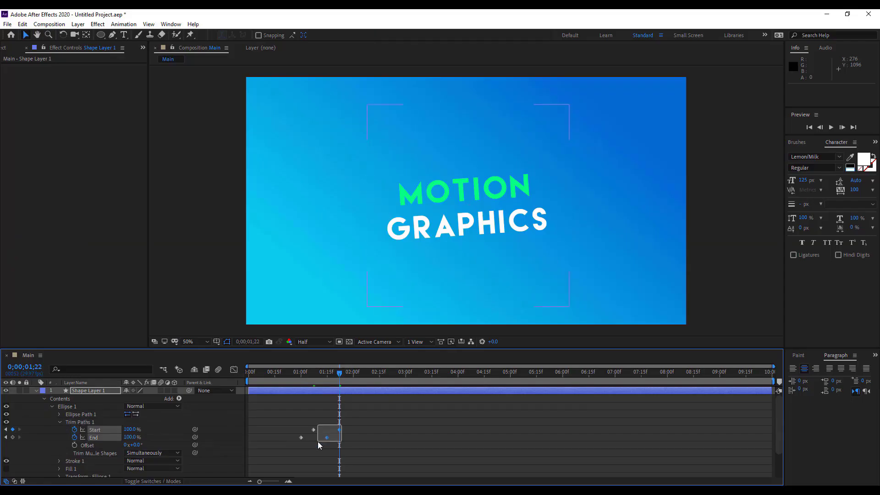
left_click(354, 374)
left_click_drag(319, 445, 351, 433)
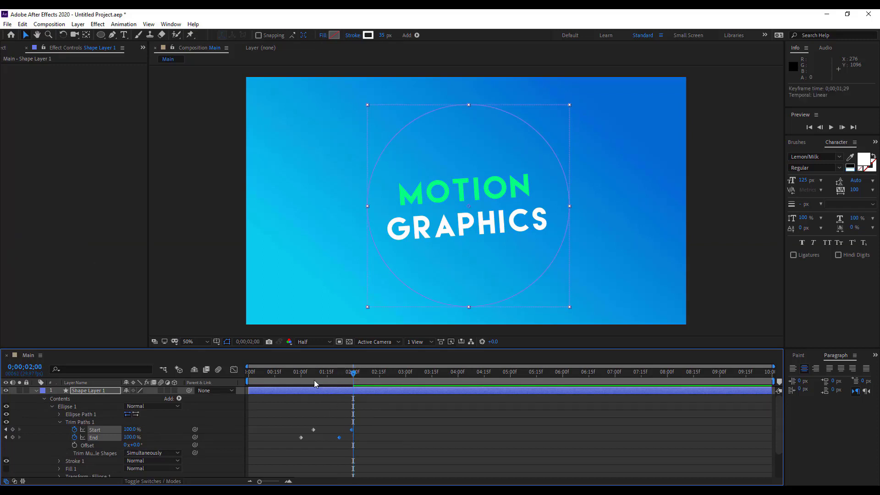
- Preview the circle's trim-path animation from 1 second
left_click(302, 379)
key("space")
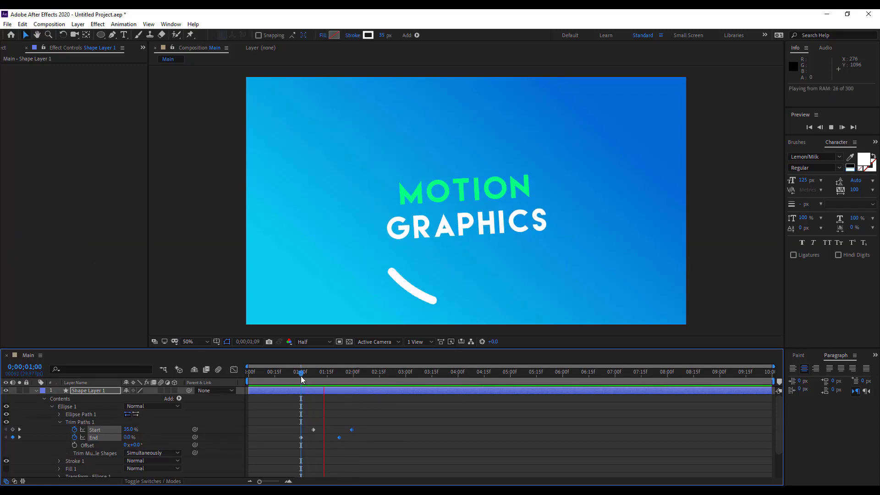
key("space")
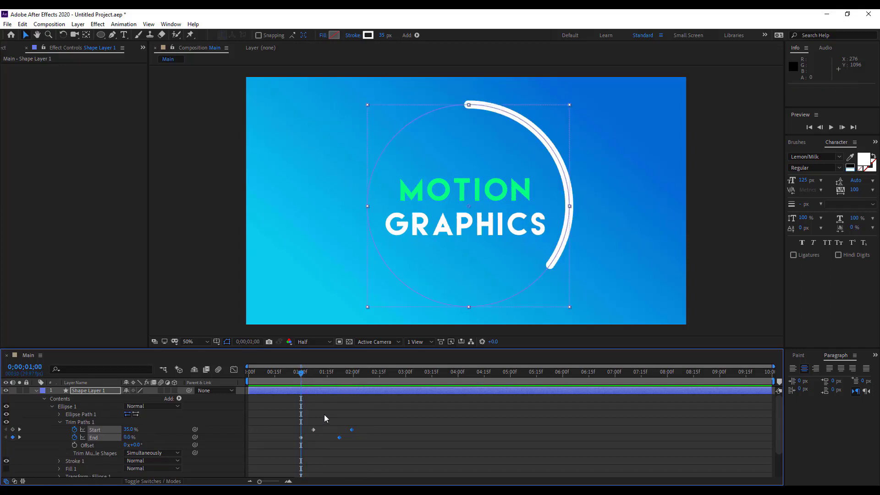
- Apply easy ease to all trim-path keyframes and sharpen Start's speed curve in the graph
left_click_drag(361, 425, 305, 439)
right_click(314, 434)
mouse_move(387, 478)
left_click(458, 360)
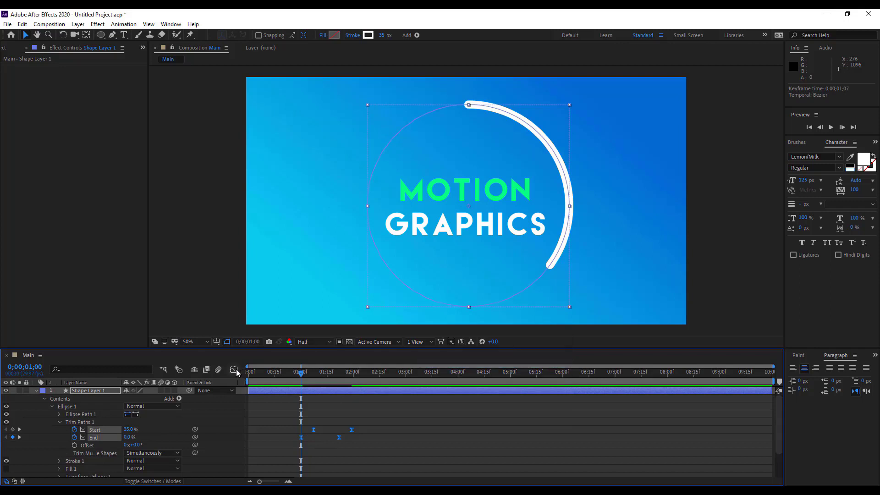
left_click(235, 369)
left_click(352, 457)
left_click_drag(346, 458, 322, 458)
left_click(340, 457)
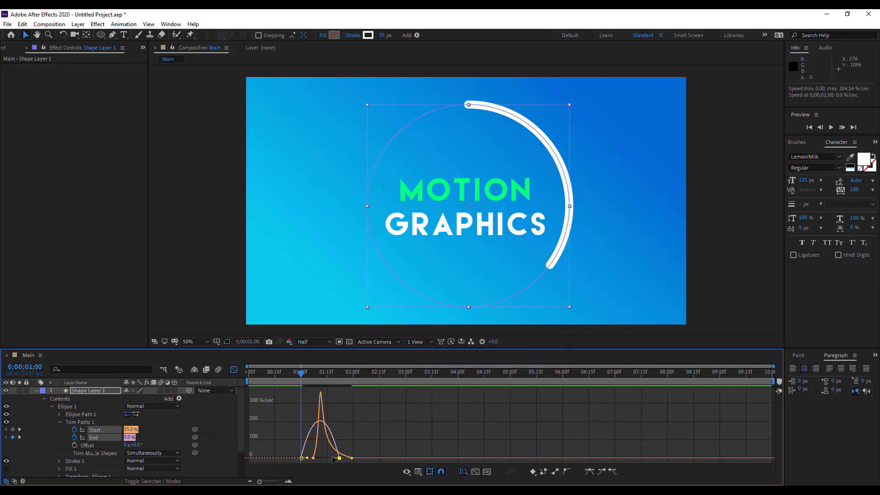
left_click(234, 369)
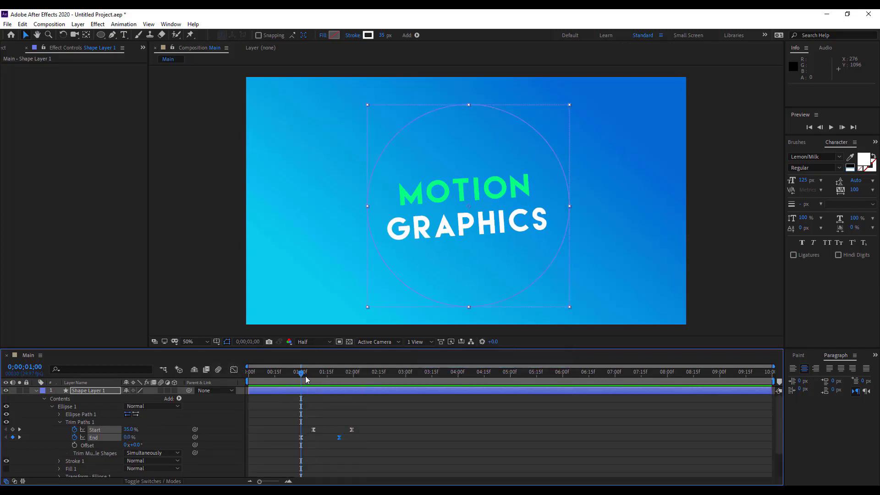
- Scrub and replay the smoothed arc, then collapse Shape Layer 1's properties
left_click_drag(306, 380, 321, 380)
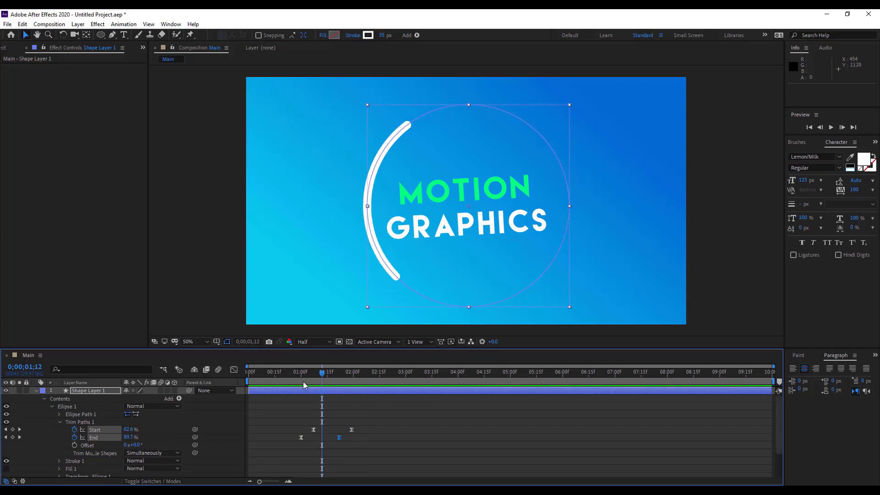
key("space")
key("space")
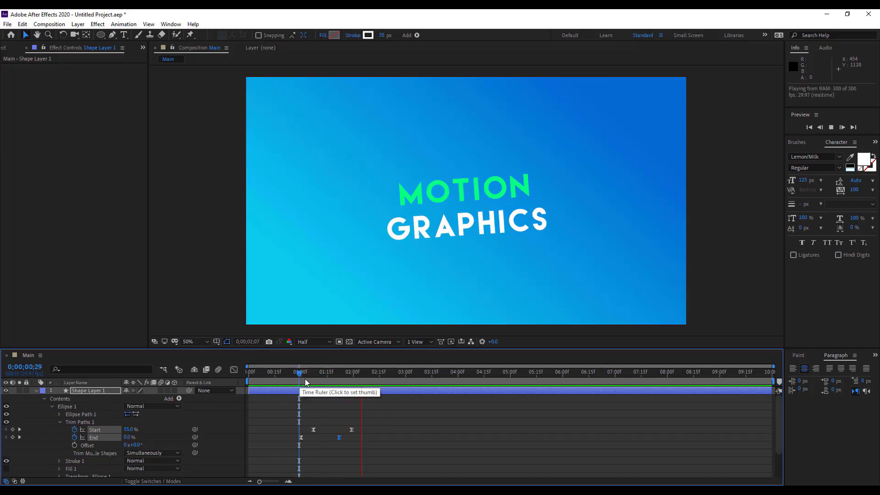
left_click(36, 392)
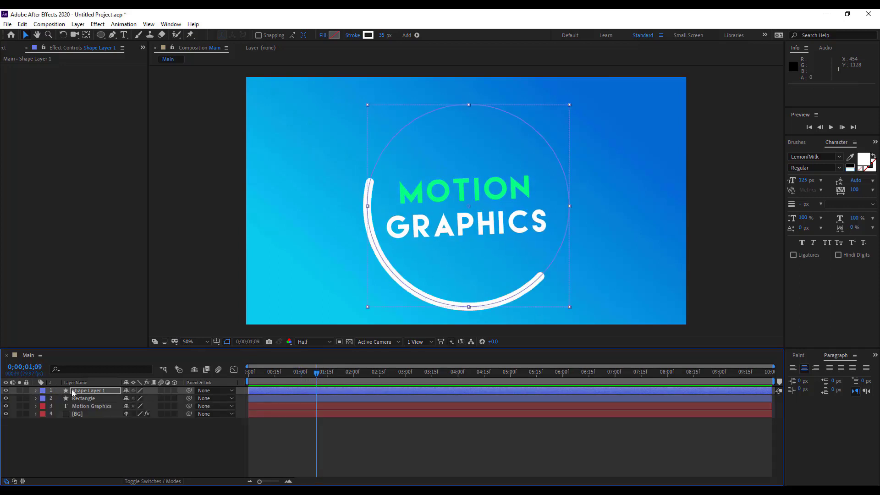
- Rename Shape Layer 1 to 'Circle 1'
left_click(87, 392)
right_click(87, 392)
left_click(110, 381)
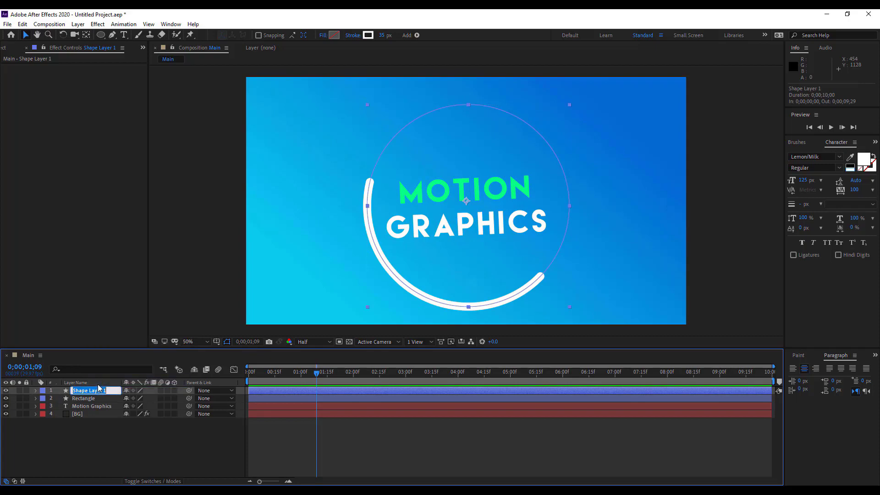
type("Ci")
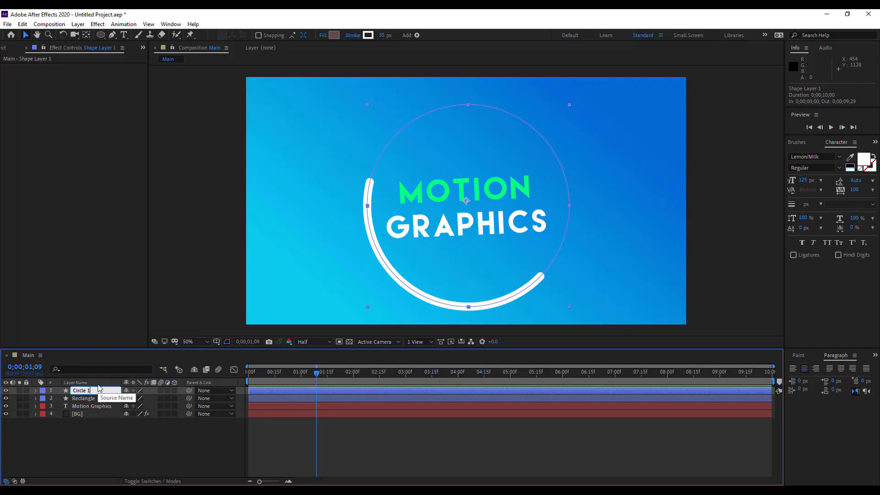
type("rcle 1")
key("Return")
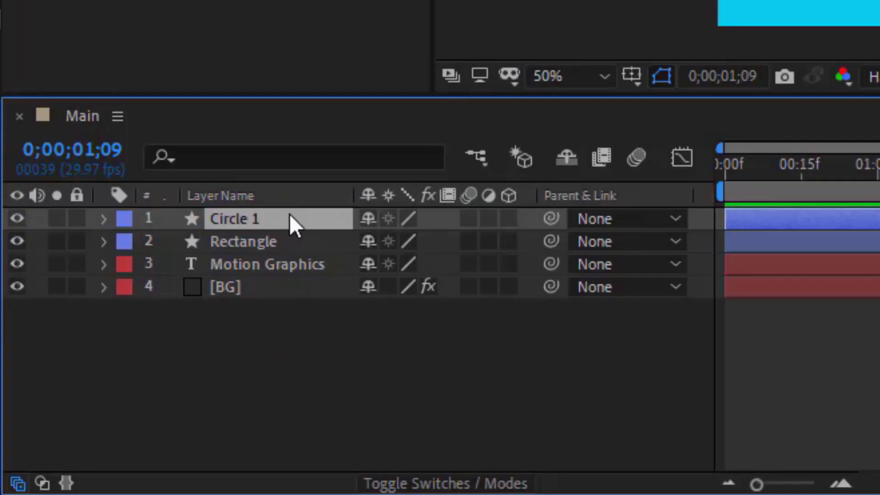
- Duplicate it as Circle 2, scaled to 88% and rotated 59°
key("ctrl+d")
key("s")
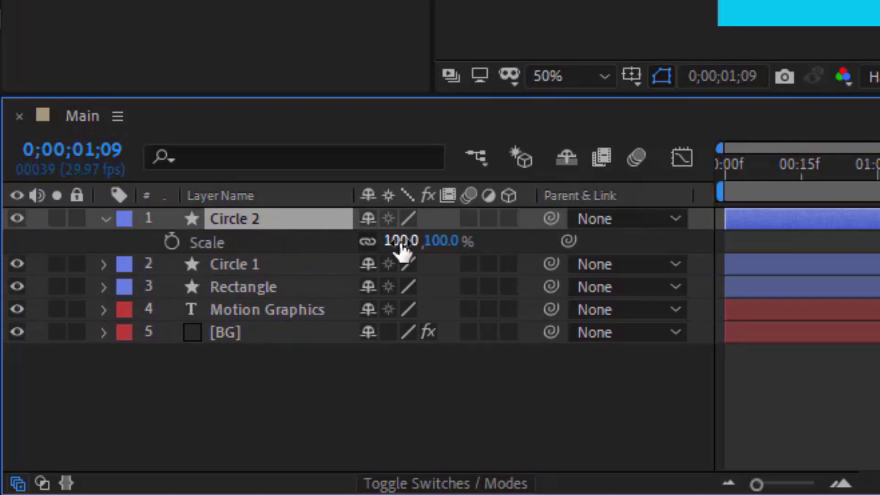
left_click(389, 251)
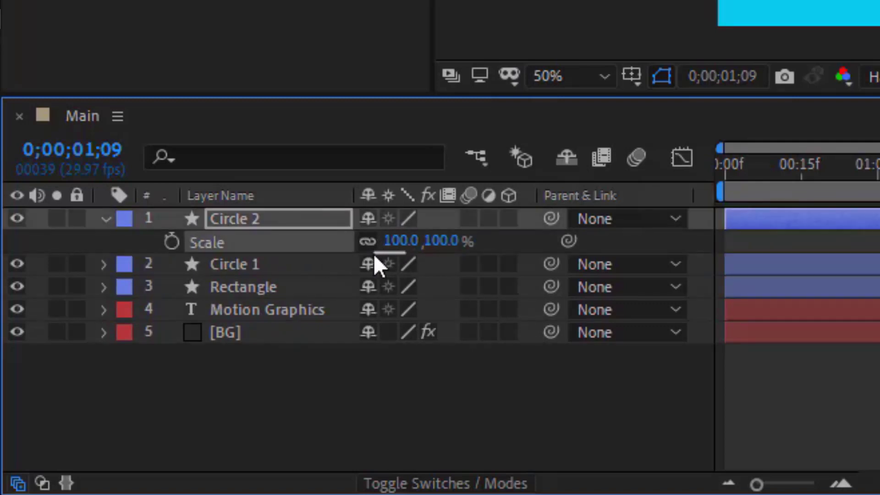
mouse_move(389, 243)
left_mouse_down()
mouse_move(371, 241)
mouse_move(387, 241)
left_mouse_up()
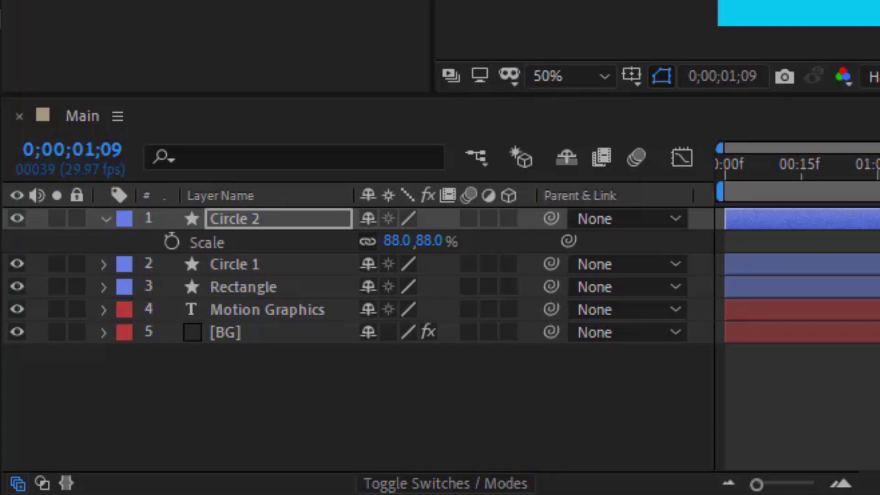
key("r")
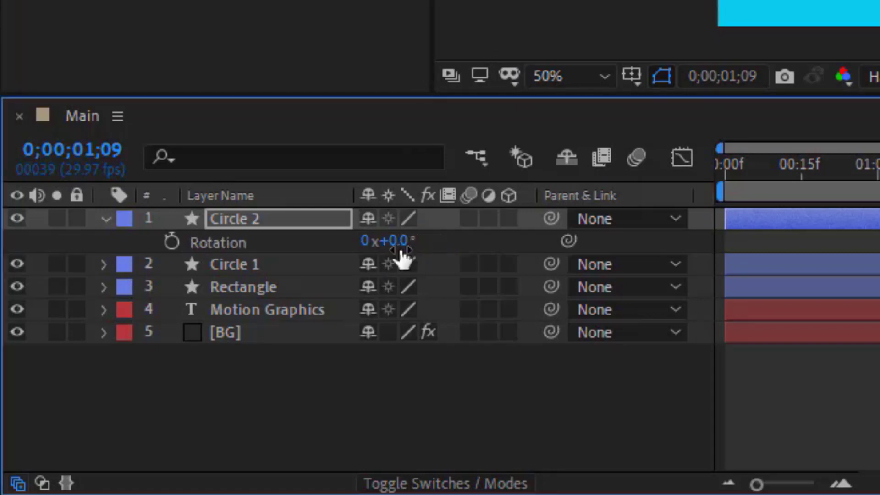
left_click_drag(397, 243, 475, 244)
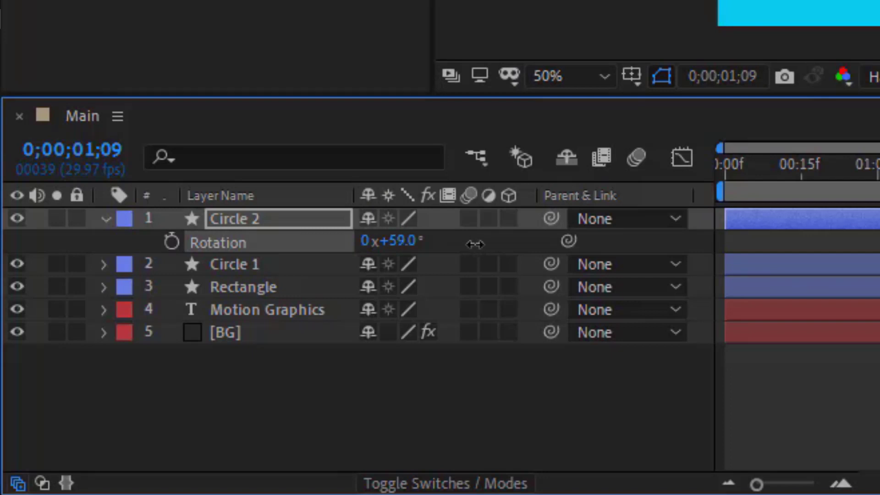
left_click(835, 9)
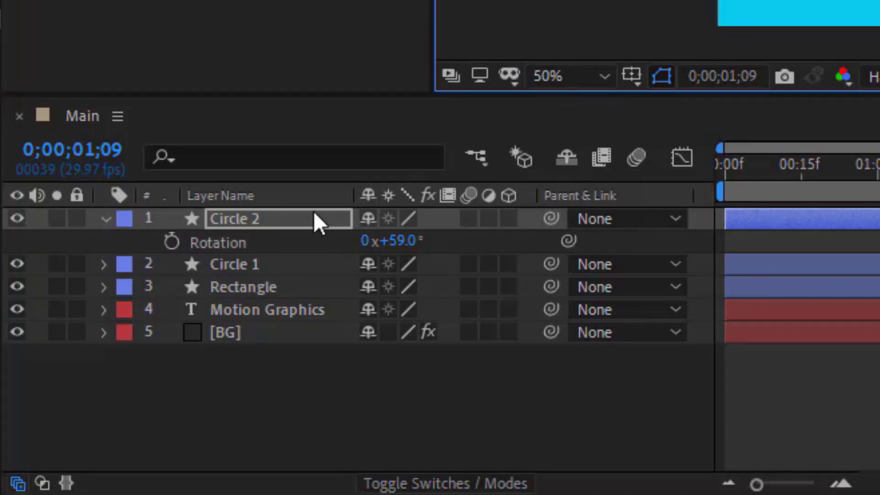
left_click(107, 220)
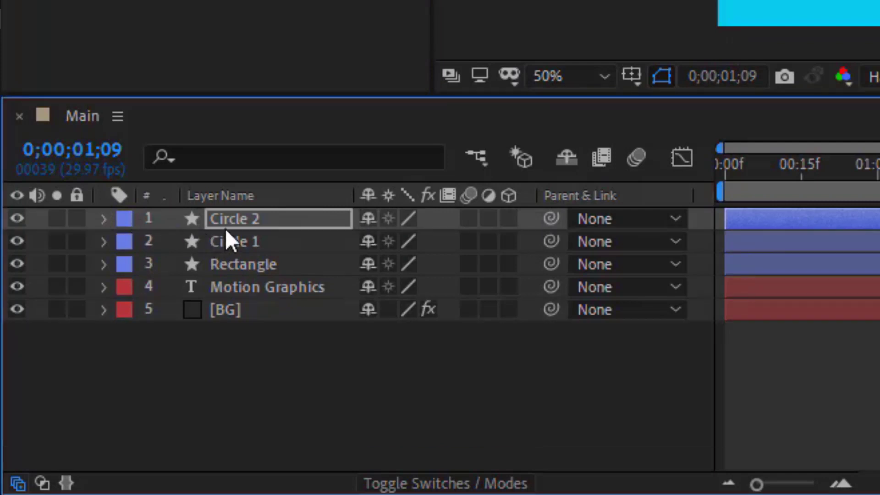
- Duplicate Circle 2 as Circle 3 at 116% scale and −79° rotation, starting at frame 6
left_click(254, 222)
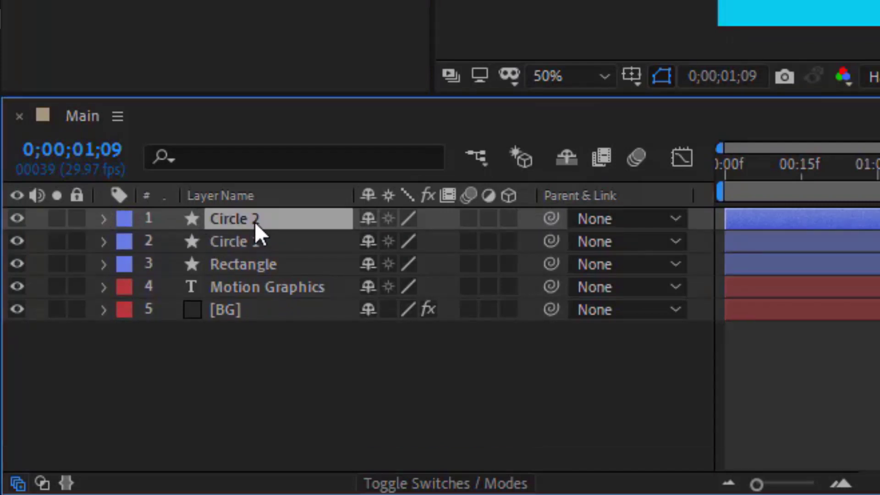
key("ctrl+d")
key("s")
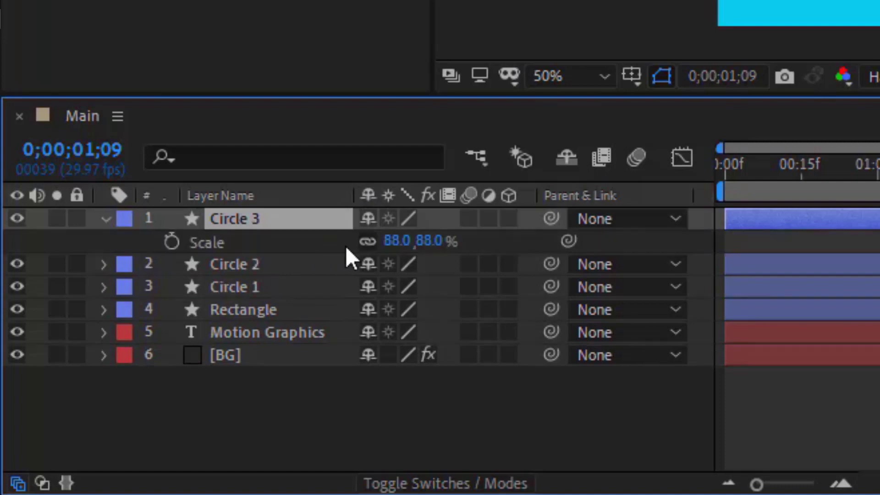
left_click_drag(425, 242, 466, 248)
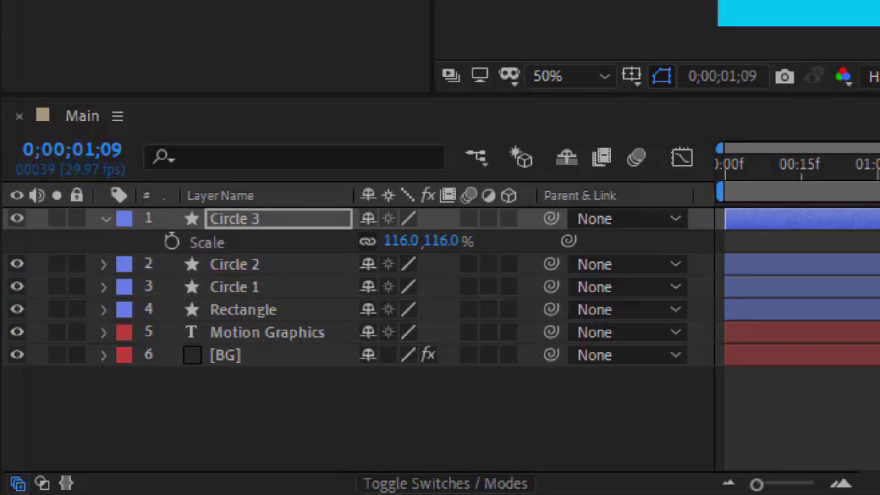
key("r")
left_click_drag(383, 241, 349, 245)
left_click_drag(408, 254, 225, 255)
left_click(798, 9)
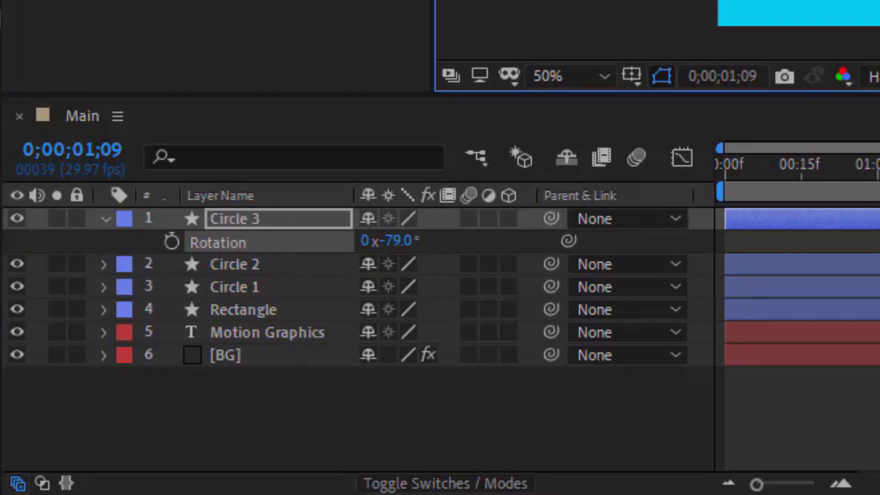
left_click_drag(466, 207, 465, 206)
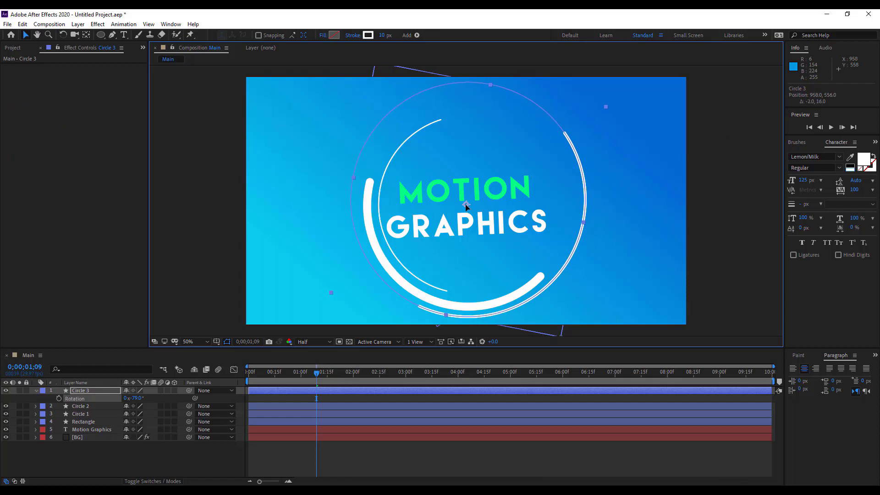
mouse_move(282, 392)
left_mouse_down()
mouse_move(292, 392)
mouse_move(283, 406)
left_mouse_up()
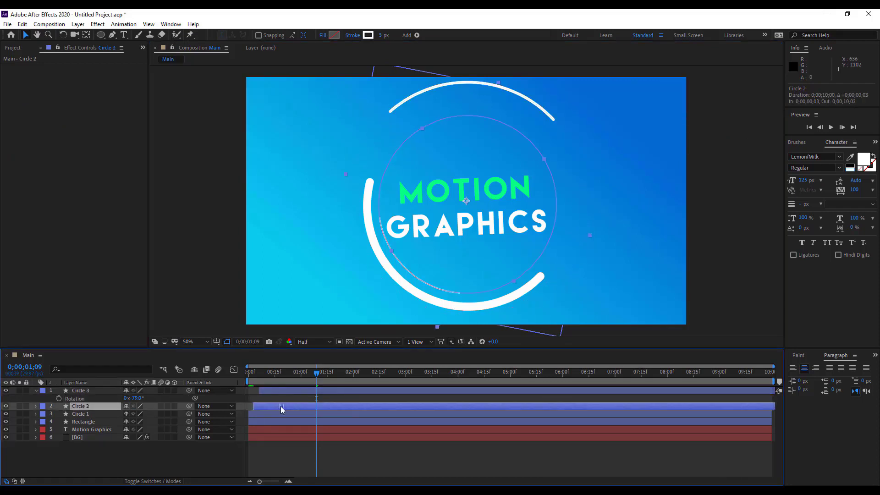
- Delay Circle 2 and Circle 3 by a few frames and preview the result
key("Home")
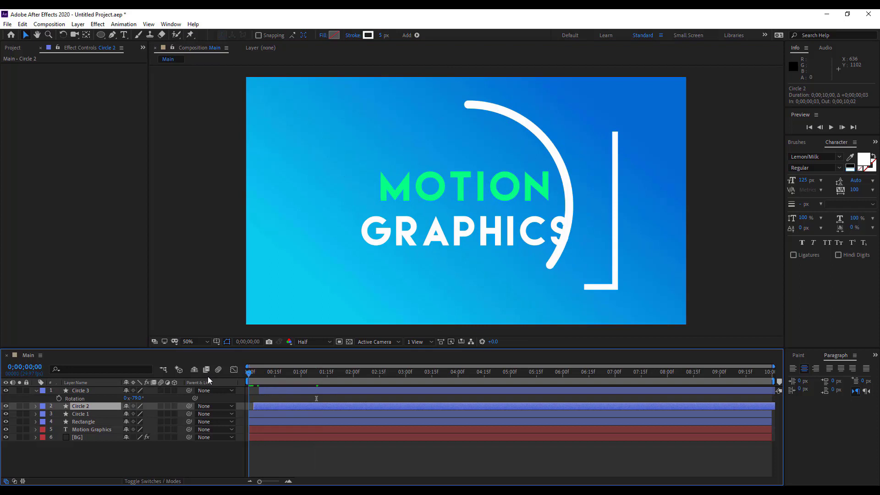
left_click(275, 372)
left_click_drag(290, 391, 279, 407)
left_click(265, 379)
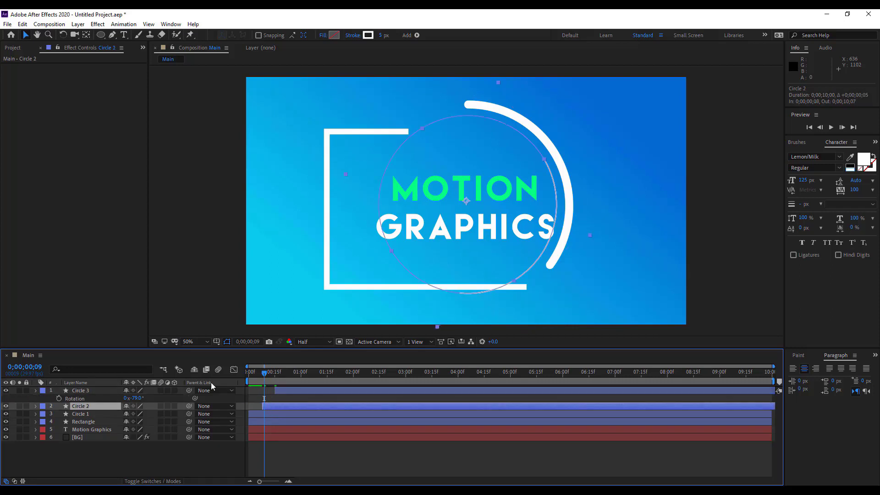
left_click_drag(265, 376, 238, 389)
key("space")
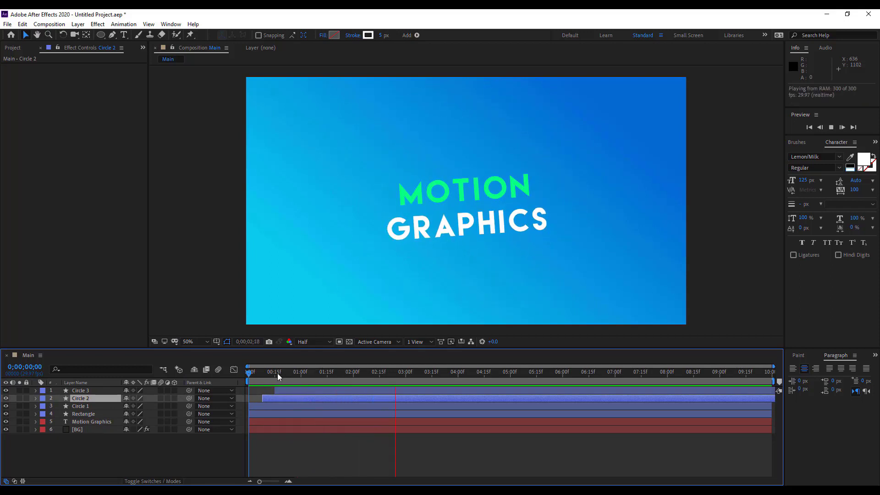
key("space")
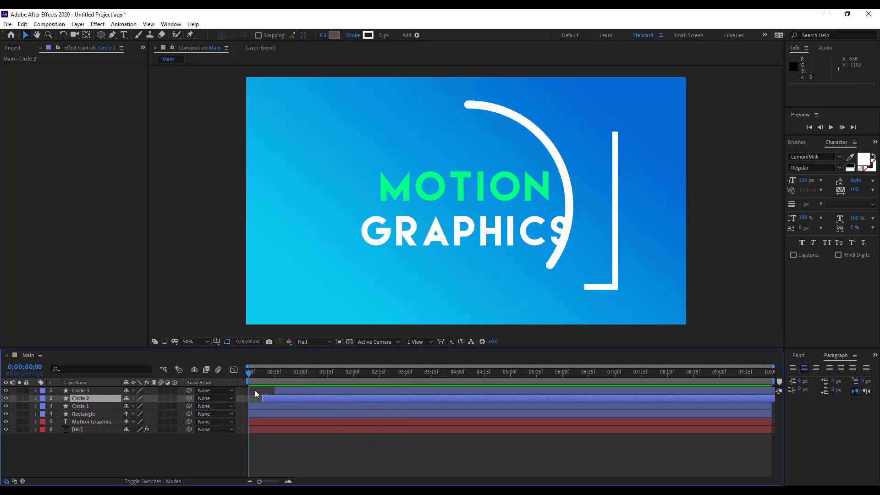
left_click_drag(257, 378, 249, 396)
- Trim Circle 1 to begin at one second
left_click_drag(296, 375, 301, 375)
left_click_drag(282, 406, 334, 407)
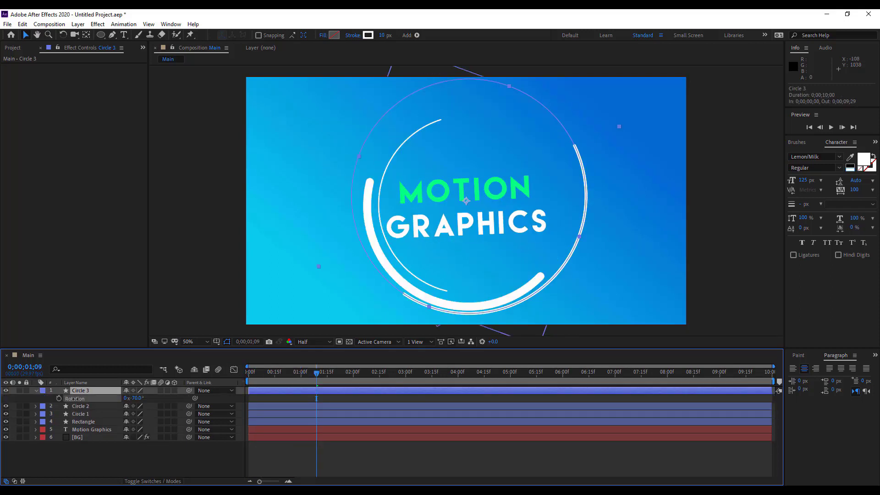
left_click_drag(137, 398, 130, 398)
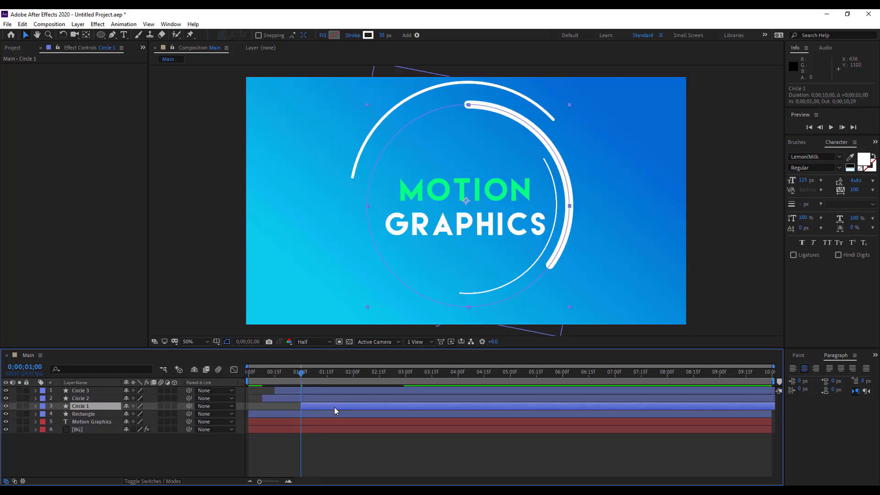
key("ctrl+z")
left_click(306, 405)
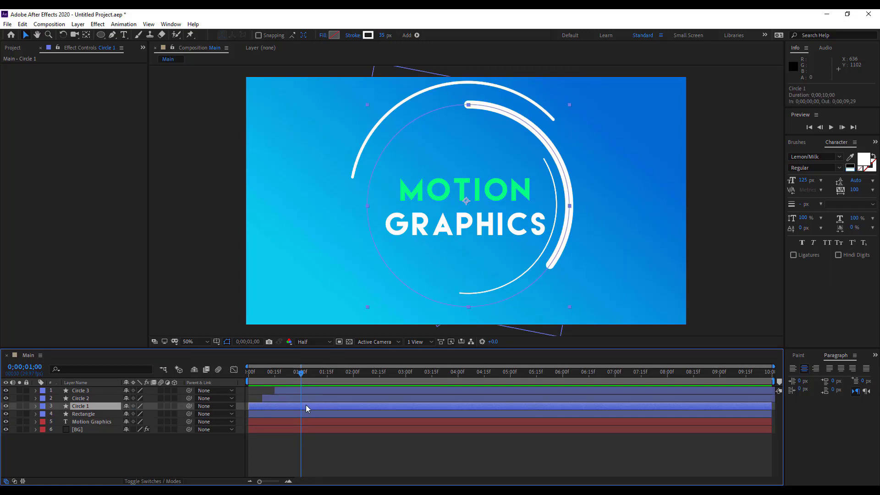
key("alt+bracketleft")
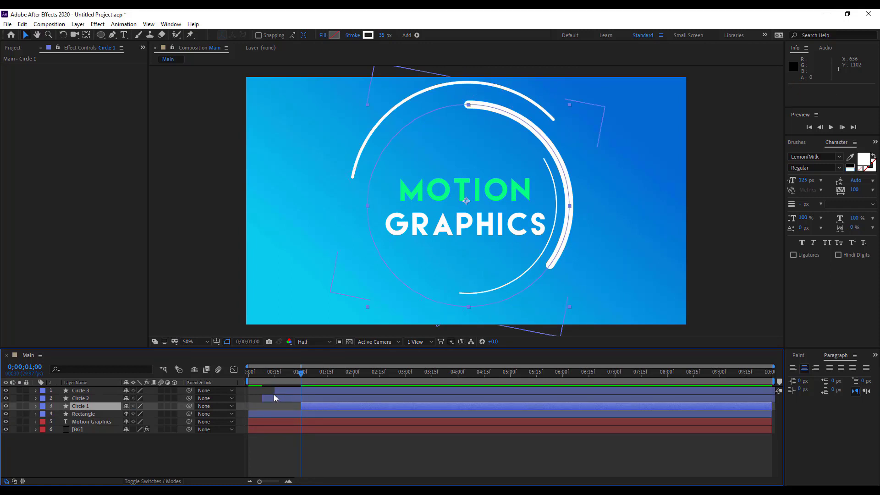
- Trim Circle 2 and Circle 3 to start at the current time
left_click(303, 398)
key("u")
key("u")
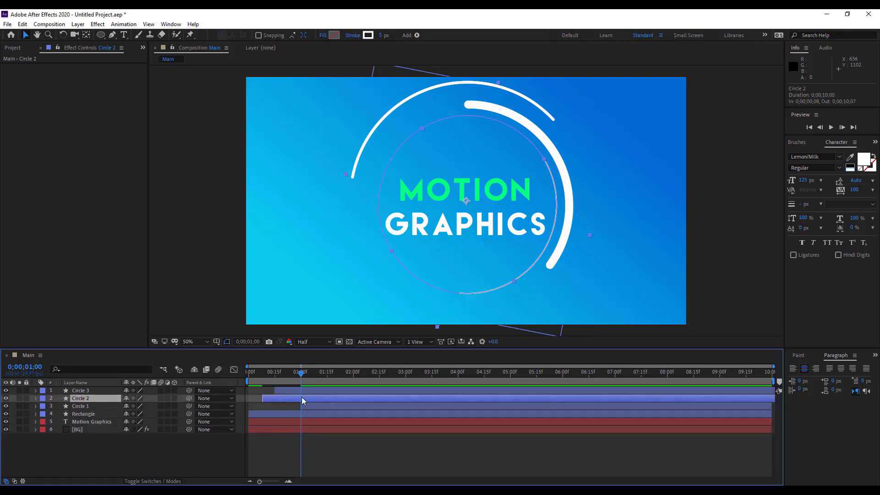
key("alt+bracketleft")
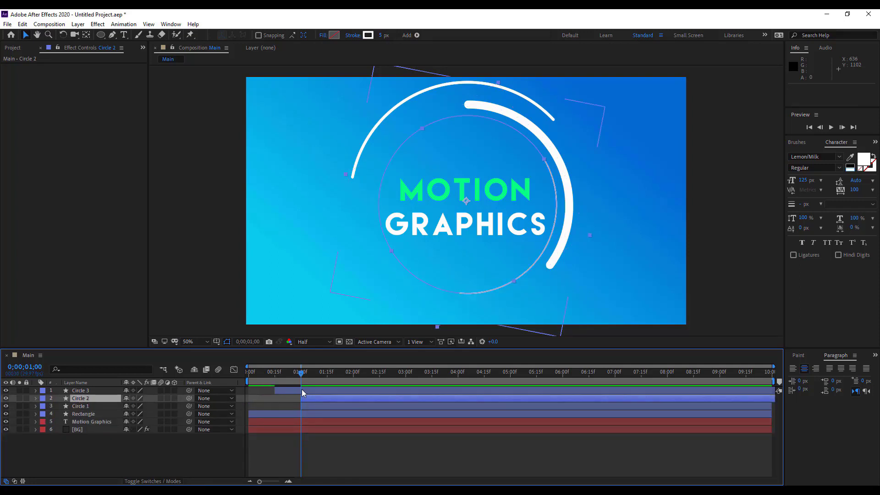
left_click(304, 391)
key("alt+bracketleft")
- Push Circle 3's start later and preview the staggered arcs
left_click_drag(300, 381, 197, 374)
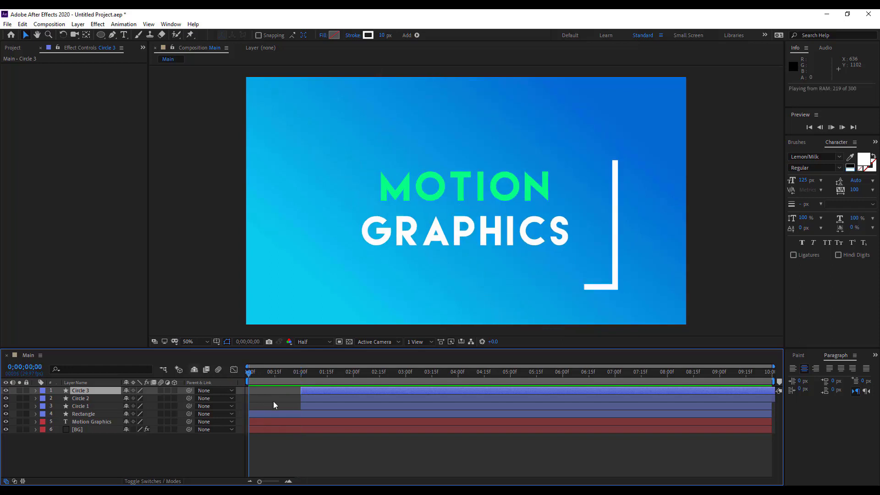
key("space")
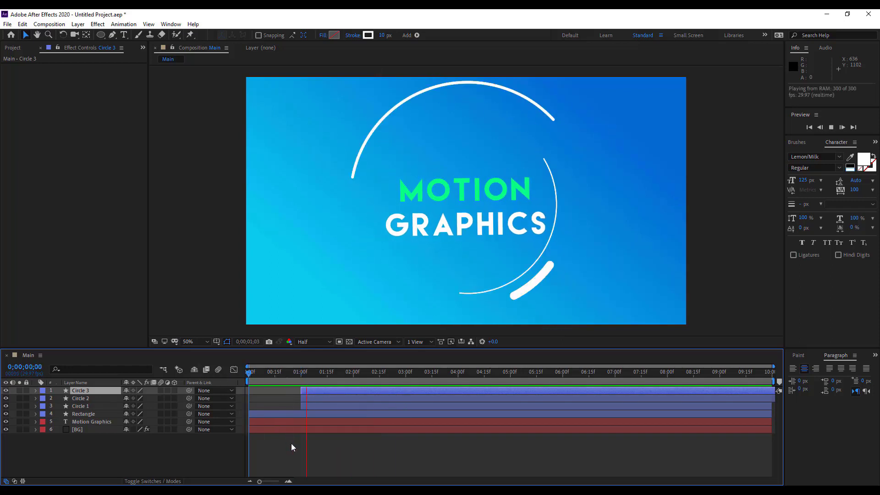
key("space")
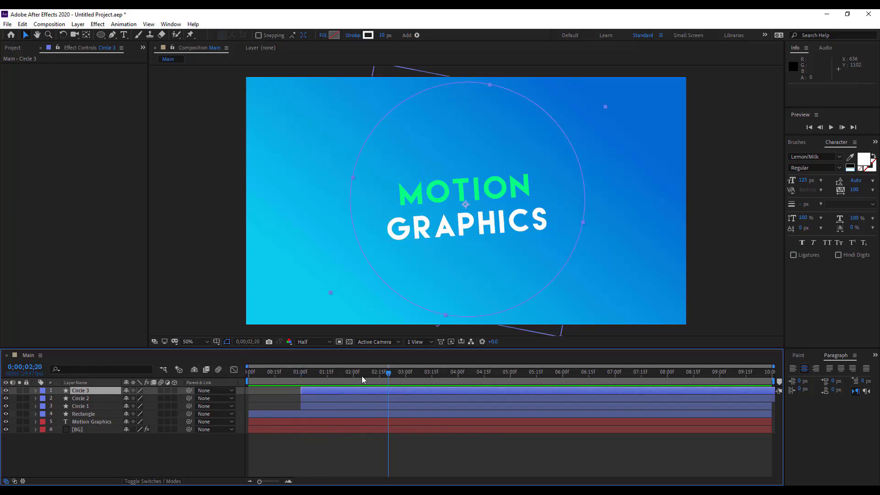
left_click_drag(318, 390, 324, 394)
left_click_drag(306, 373, 243, 374)
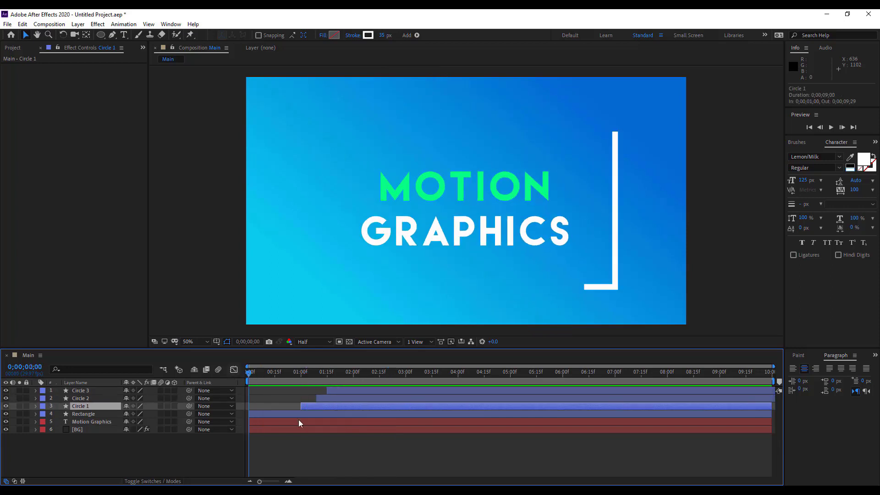
key("space")
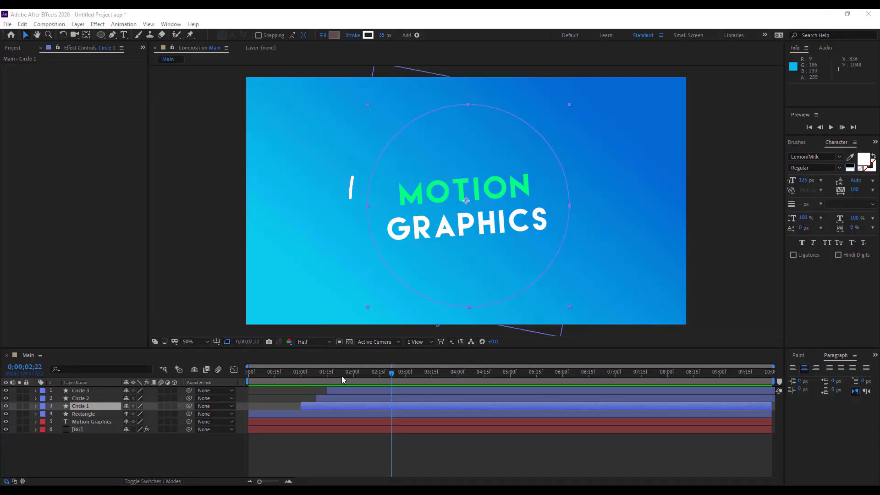
- Create a 1920x1080 composition named 'Motion Graphics' from the Project panel
left_click(12, 47)
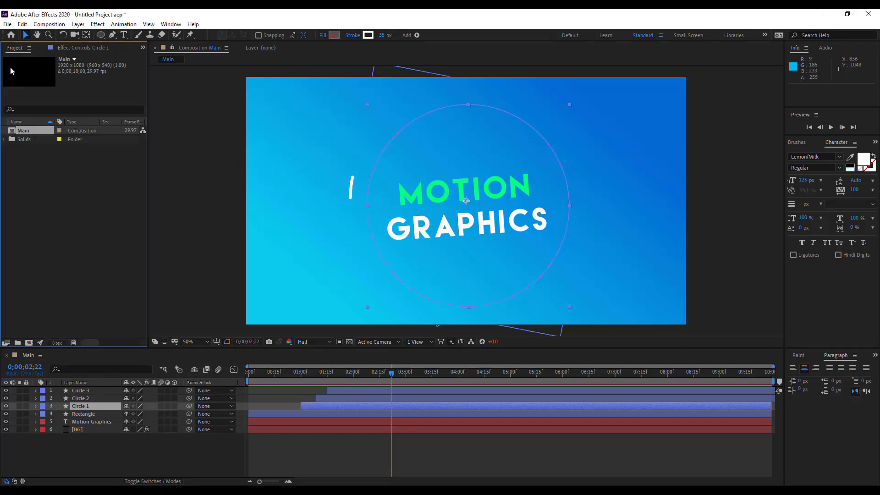
left_click(29, 344)
type("Motion Graphics")
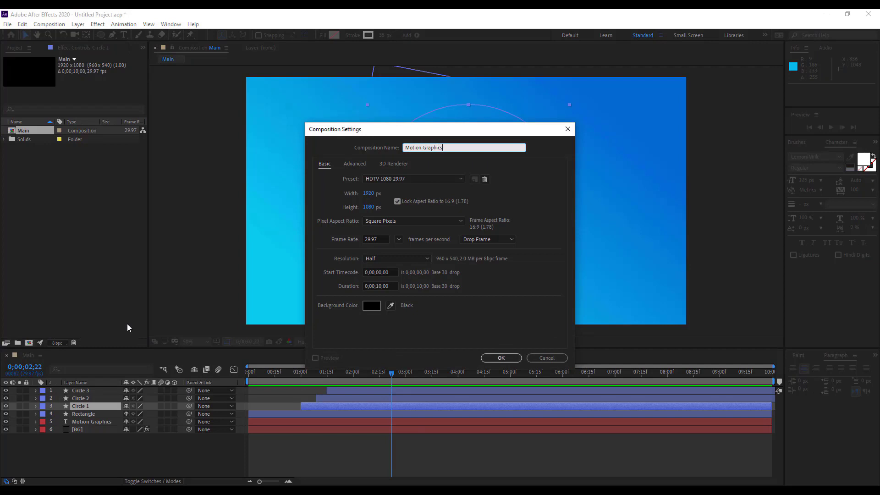
key("Return")
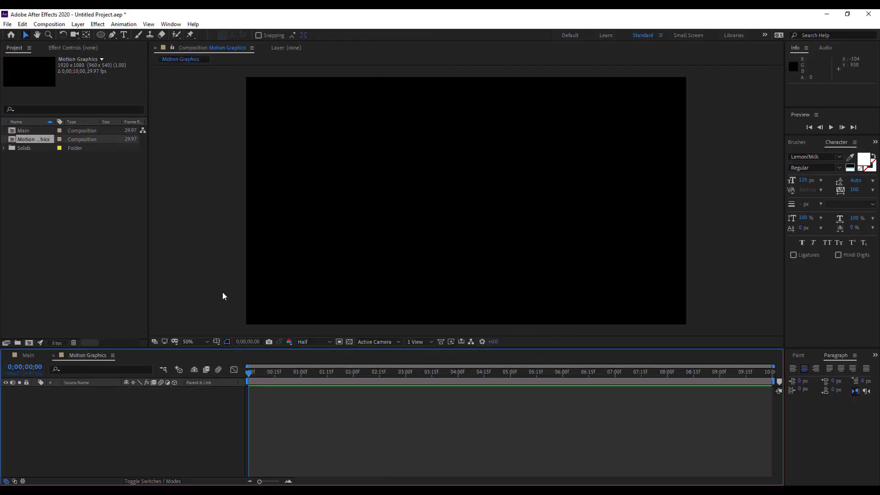
right_click(199, 299)
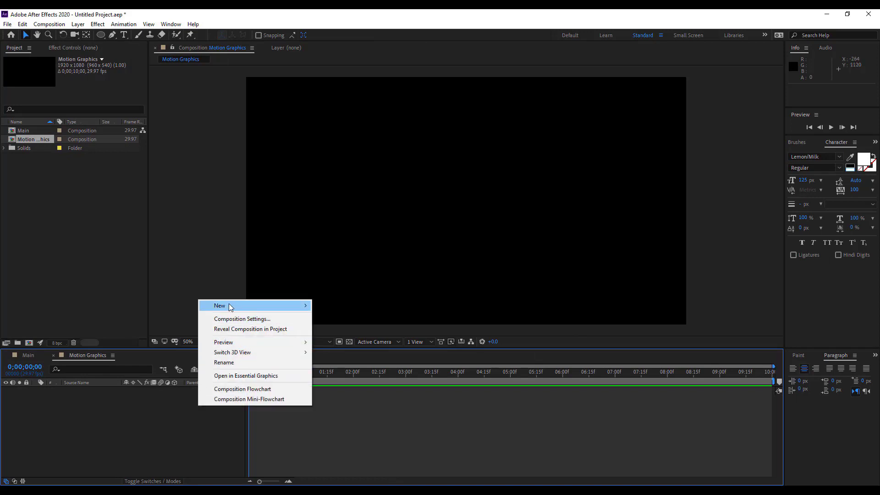
- Add a new shape layer and draw a circle near the top right of the comp
mouse_move(230, 305)
left_click(340, 370)
key("q")
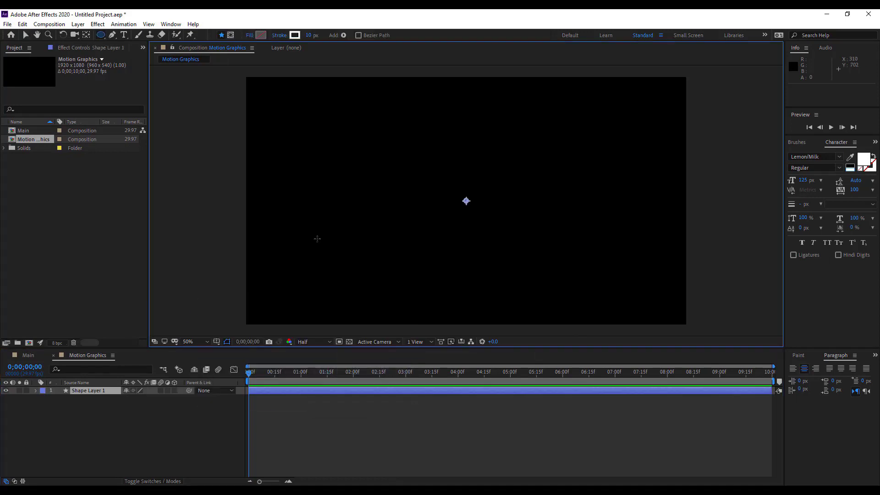
left_click_drag(422, 167, 462, 209)
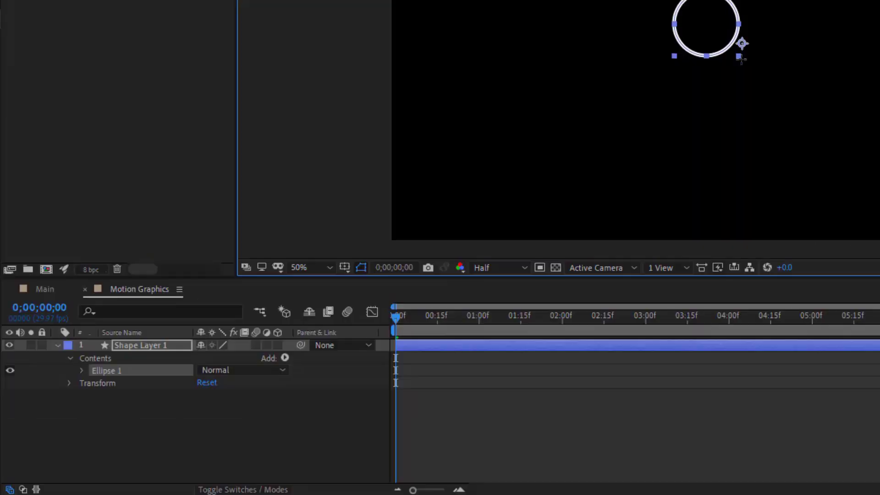
left_click_drag(736, 55, 734, 52)
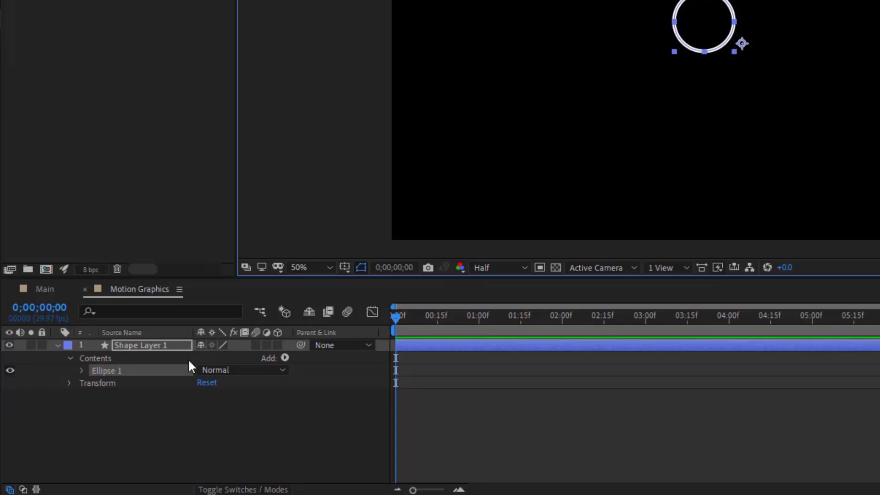
- Add Trim Paths to the ellipse and keyframe End from 0% to 100% at frame 10
left_click(285, 358)
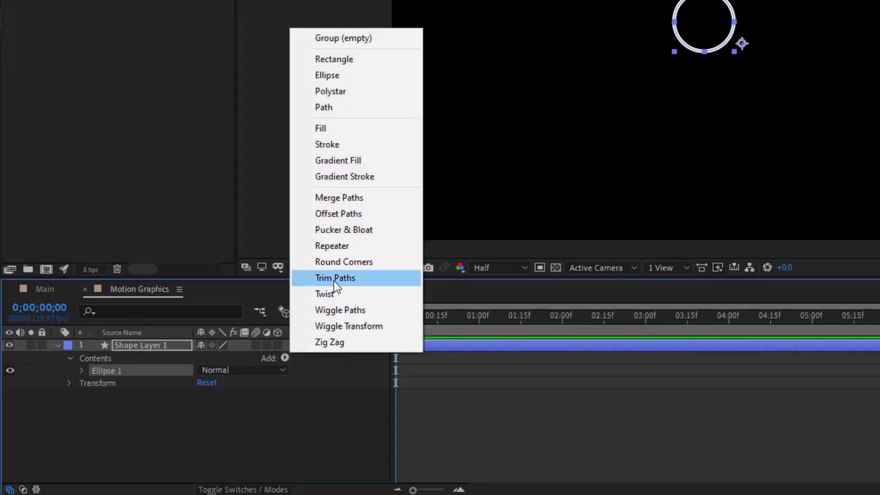
left_click(333, 279)
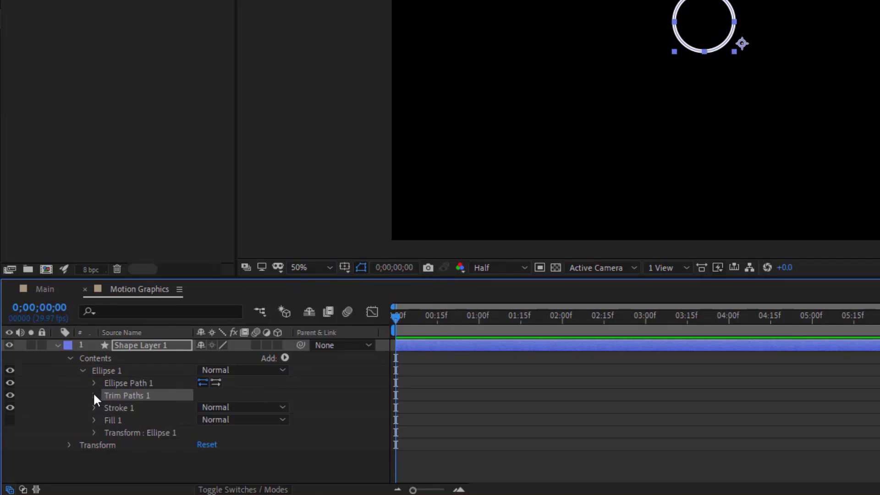
left_click(93, 394)
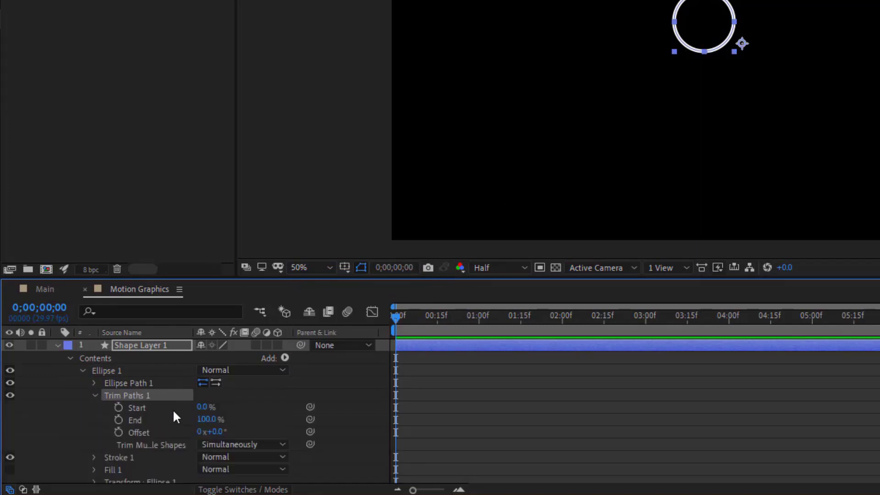
left_click(119, 420)
left_click_drag(205, 419, 119, 421)
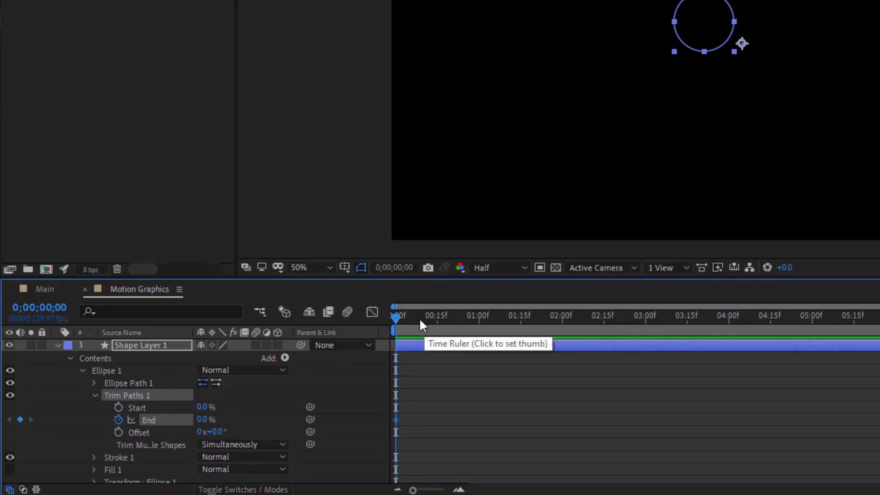
scroll(421, 335, "up", 3)
left_click_drag(516, 492, 453, 490)
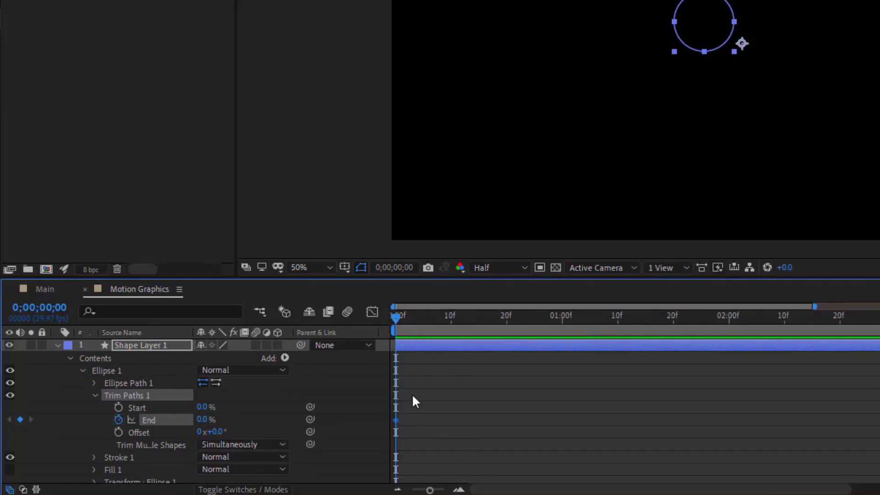
left_click(451, 318)
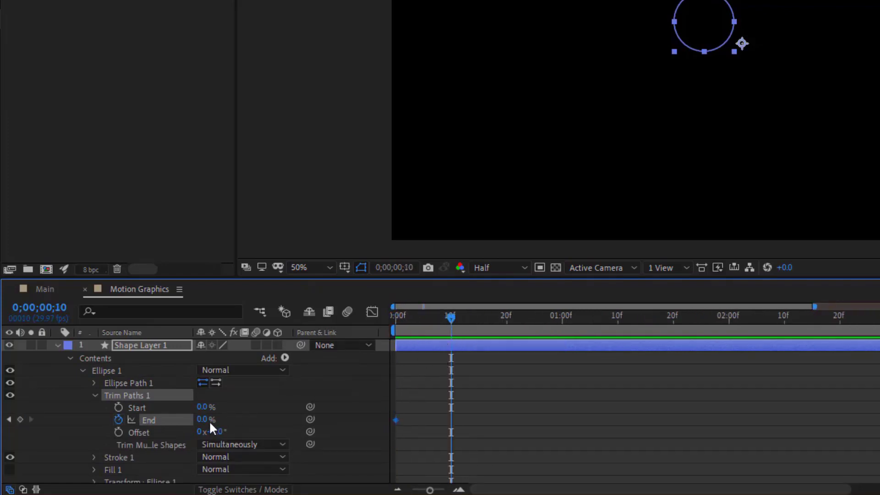
left_click_drag(203, 420, 280, 421)
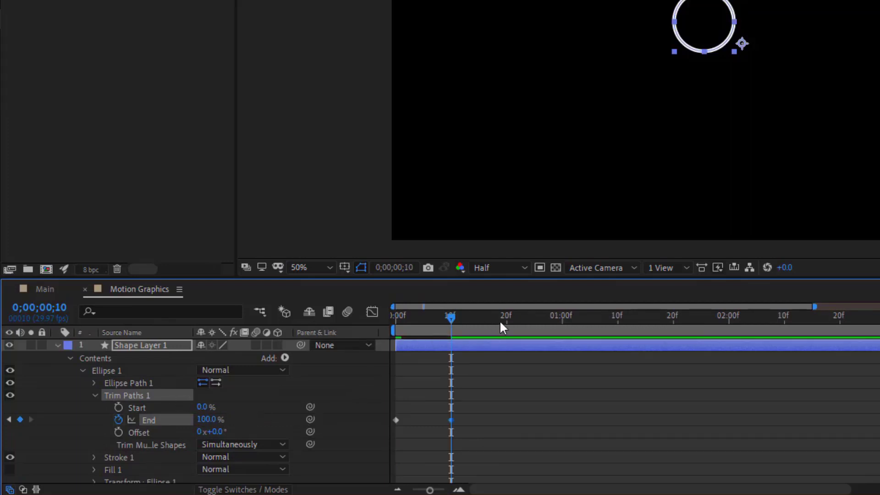
- Keyframe Trim Paths Start at 23% on frame 5 and 100% on frame 20
left_click(424, 318)
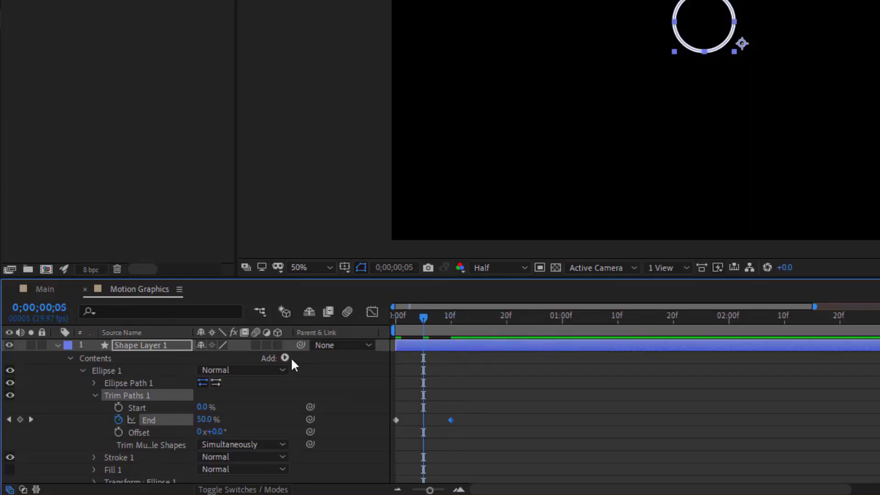
left_click(120, 407)
left_click_drag(203, 411, 225, 407)
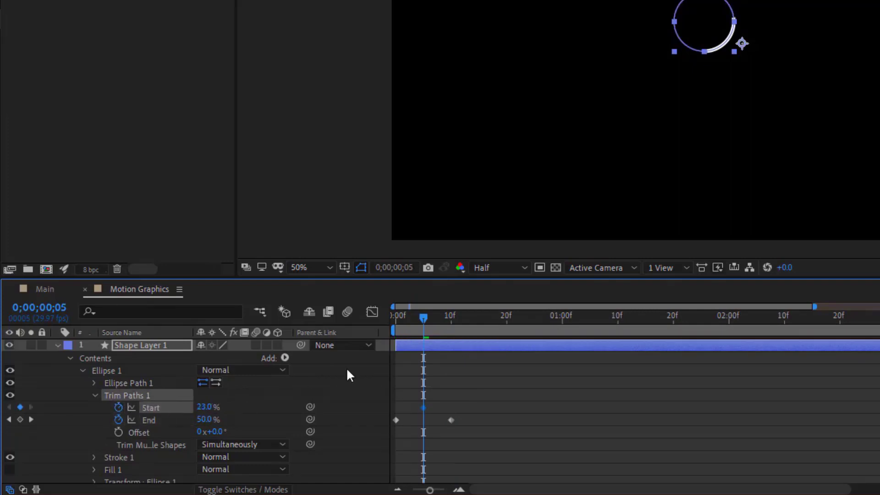
left_click(506, 318)
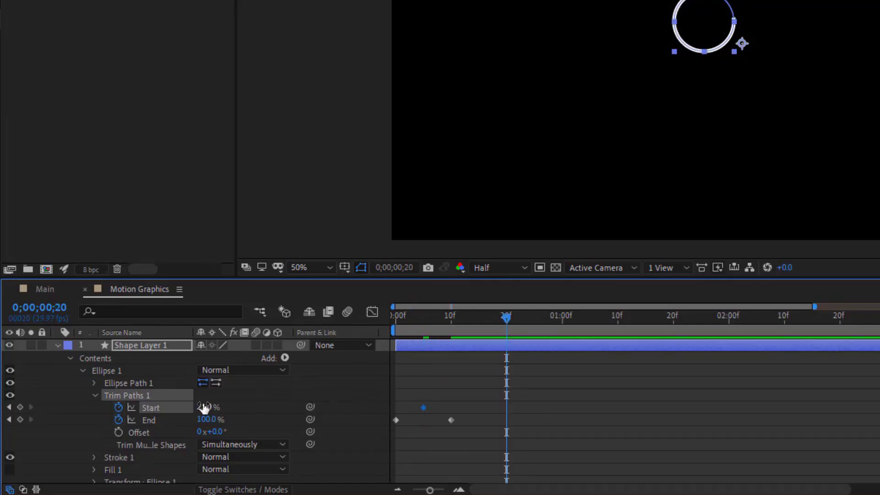
left_click_drag(202, 406, 280, 405)
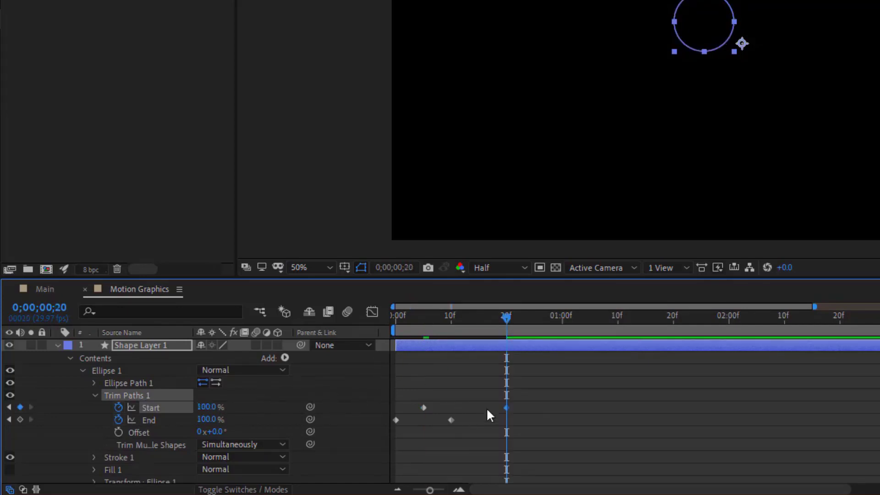
- Move the End keyframe to about frame 13 and the first Start keyframe slightly later
left_click(473, 318)
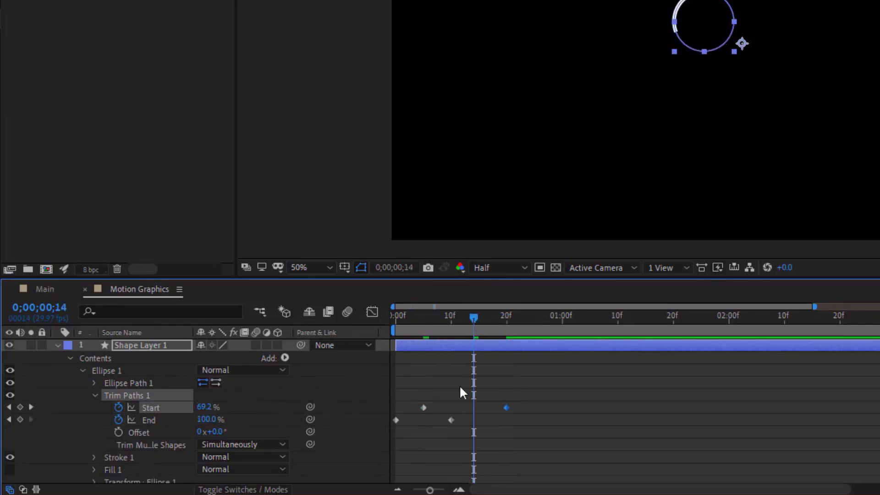
left_click(451, 420)
left_click_drag(458, 420, 427, 405)
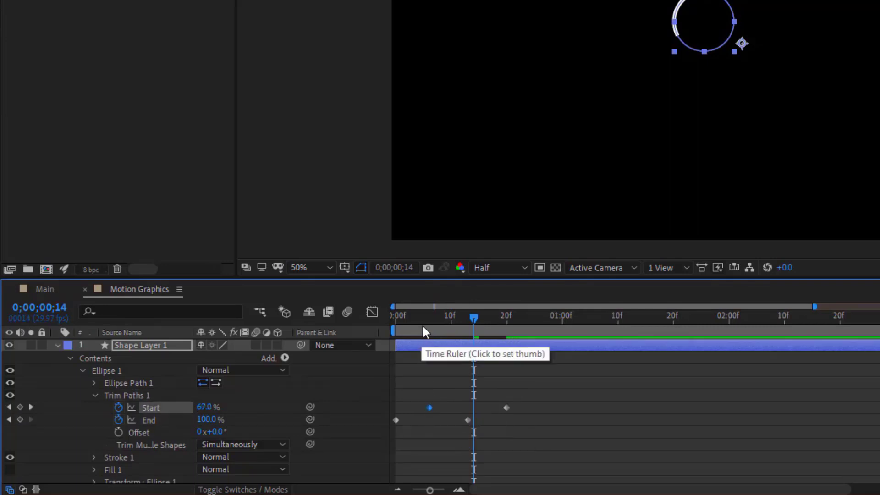
left_click_drag(422, 324, 370, 322)
- Preview the circle, then apply Easy Ease to all four Trim Paths keyframes
key("space")
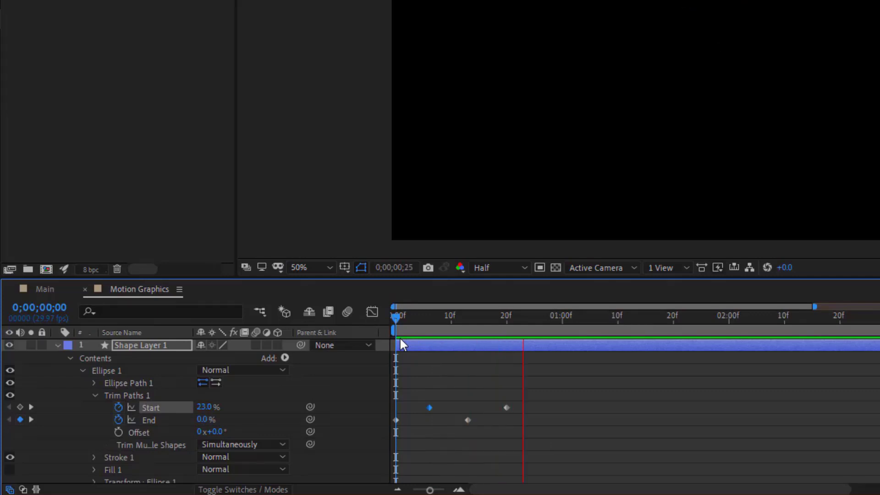
key("space")
left_click_drag(444, 332, 517, 333)
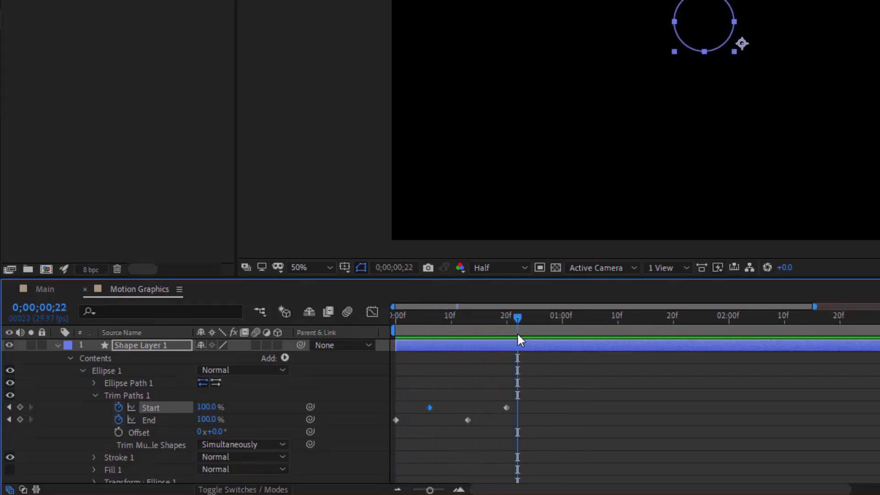
left_click_drag(510, 393, 388, 436)
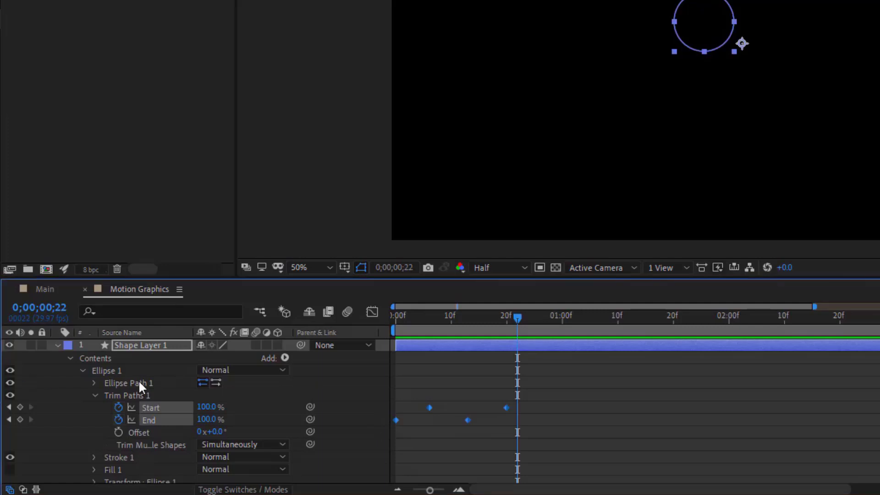
right_click(474, 431)
mouse_move(591, 409)
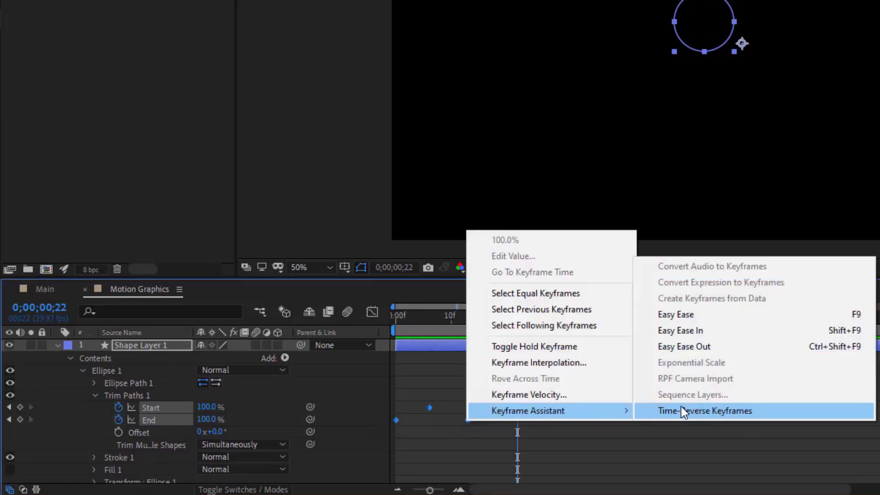
left_click(687, 313)
- Pull the End speed curve into a steep peak in the Graph Editor, then leave it
left_click(372, 312)
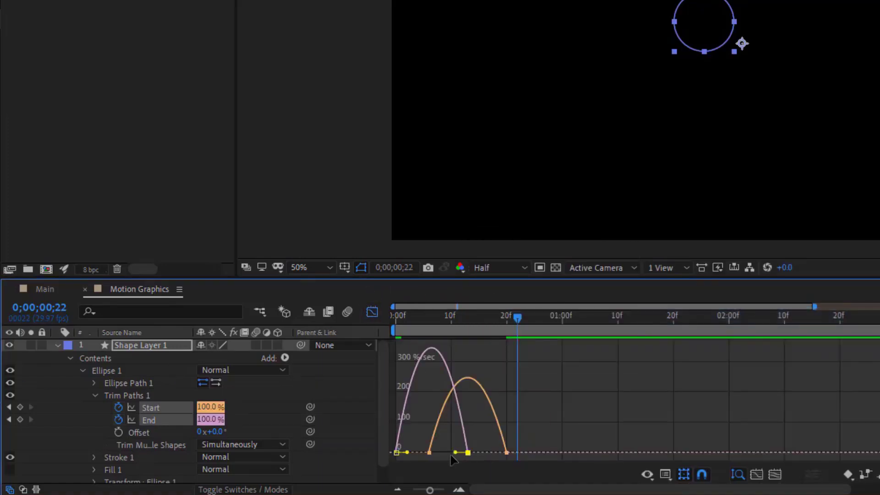
left_click_drag(504, 452, 459, 452)
left_click(372, 312)
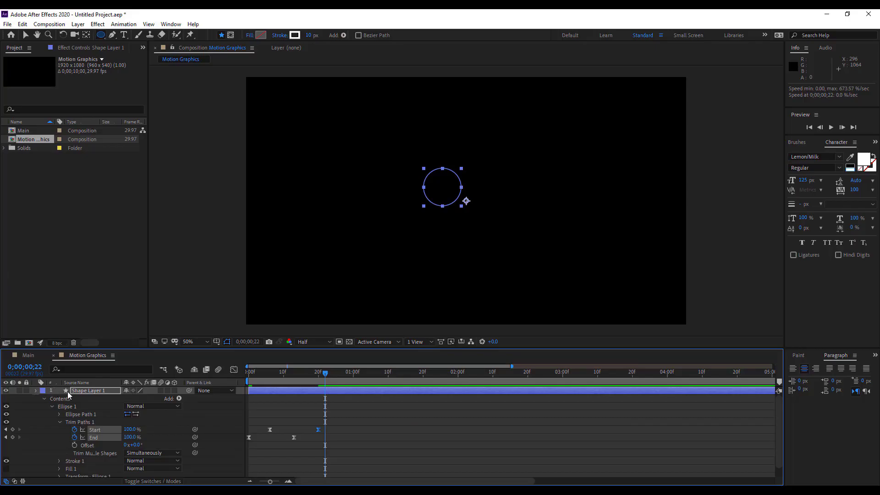
- Duplicate the circle layer twice, placing copies on the right and lower left
key("u")
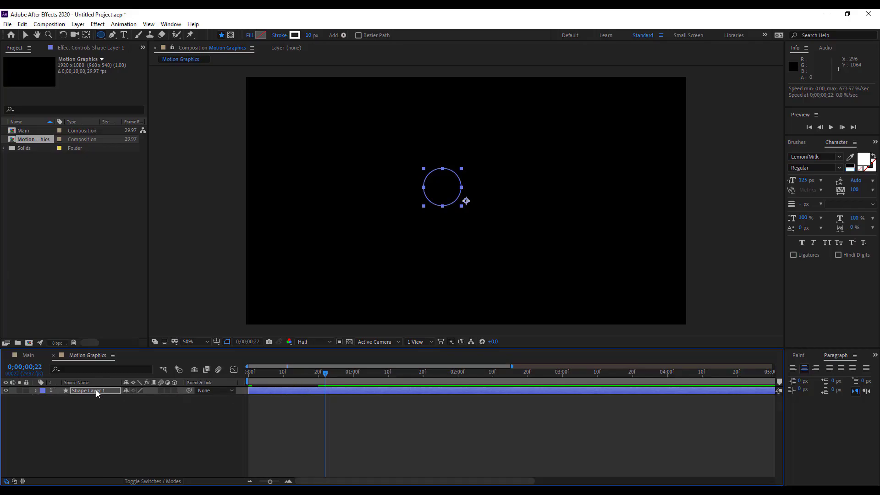
key("ctrl+d")
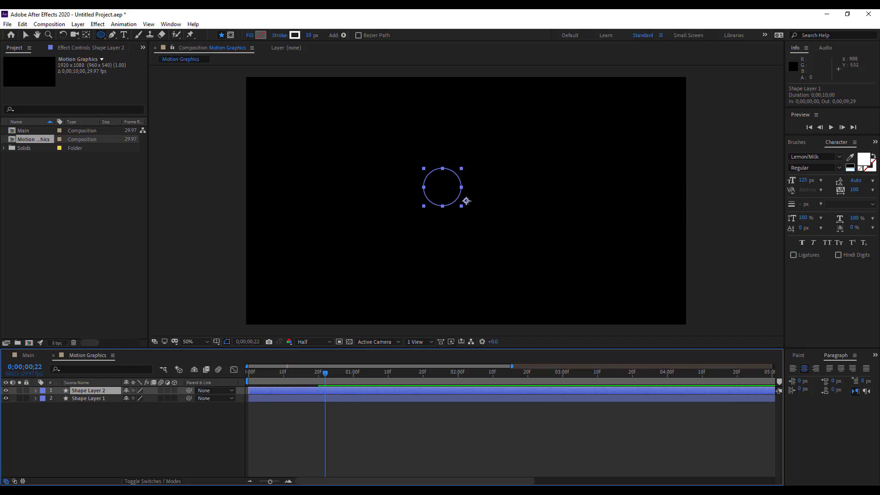
left_click_drag(466, 201, 650, 199)
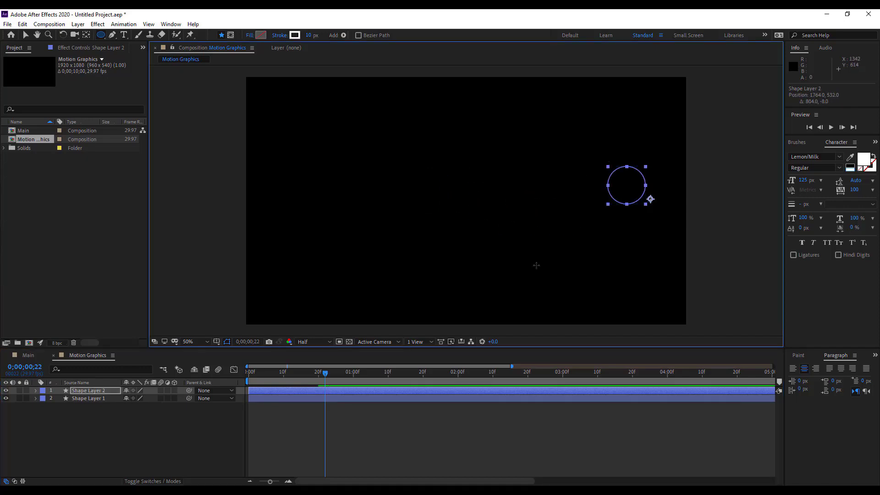
key("ctrl+d")
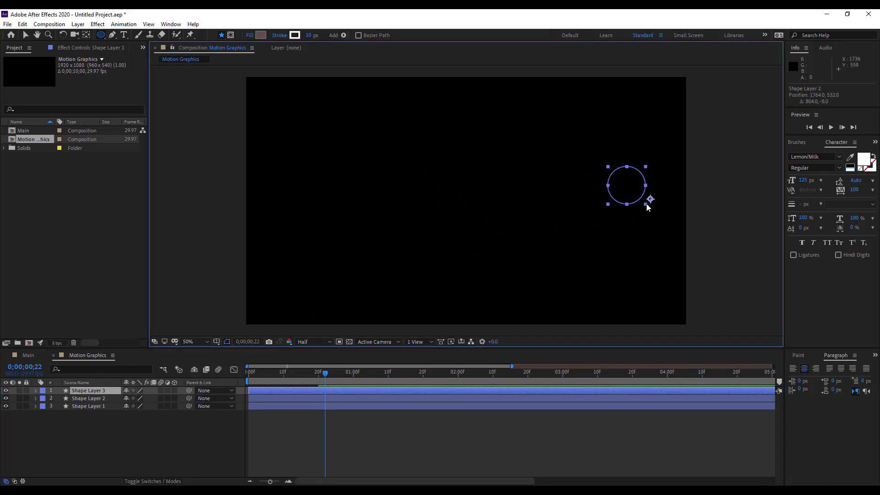
left_click_drag(650, 199, 321, 162)
- Make a third circle copy, preview the bursts from the start, and duplicate the top circle again
key("ctrl+d")
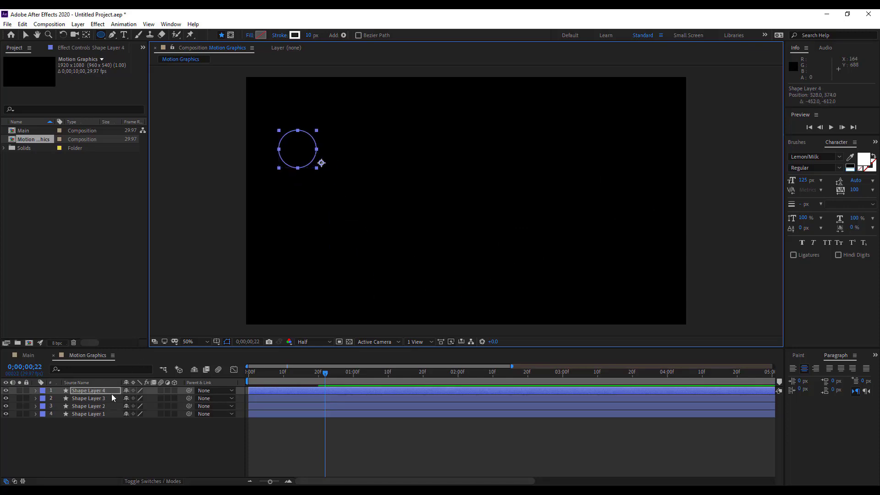
mouse_move(271, 375)
left_mouse_down()
mouse_move(238, 375)
mouse_move(281, 377)
left_mouse_up()
key("space")
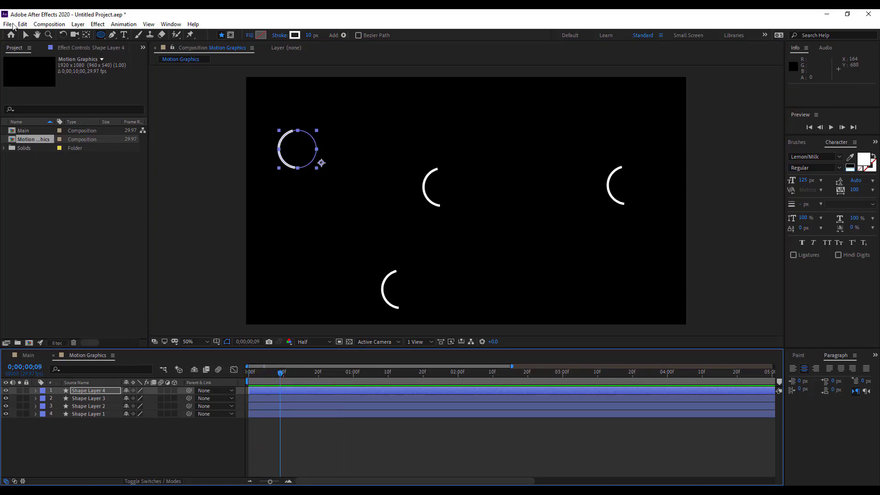
key("v")
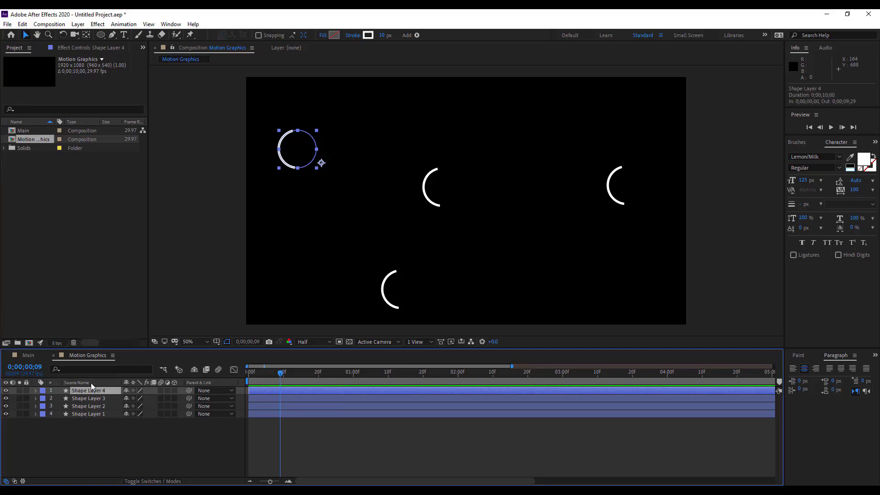
key("ctrl+d")
- Scale the fifth circle copy to 120% and rotate Shape Layer 4's circle
key("s")
left_click_drag(397, 243, 406, 243)
left_click(825, 11)
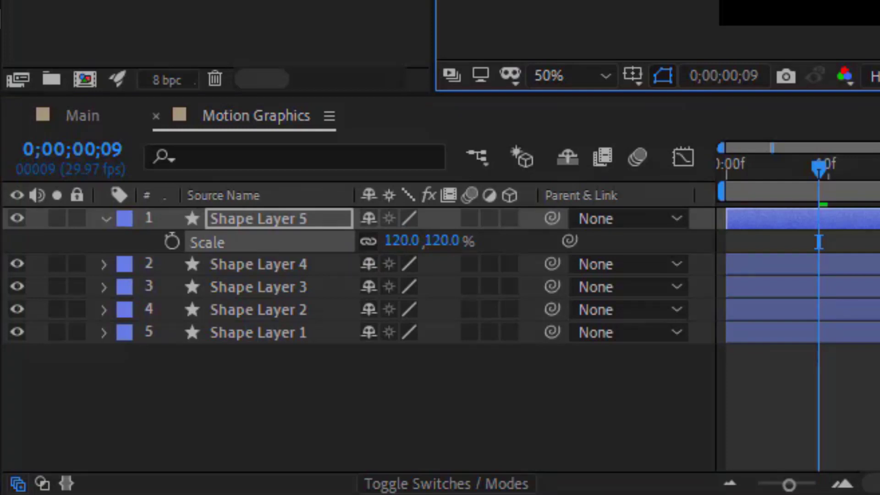
left_click(280, 264)
key("r")
left_click_drag(393, 285, 495, 280)
key("backslash")
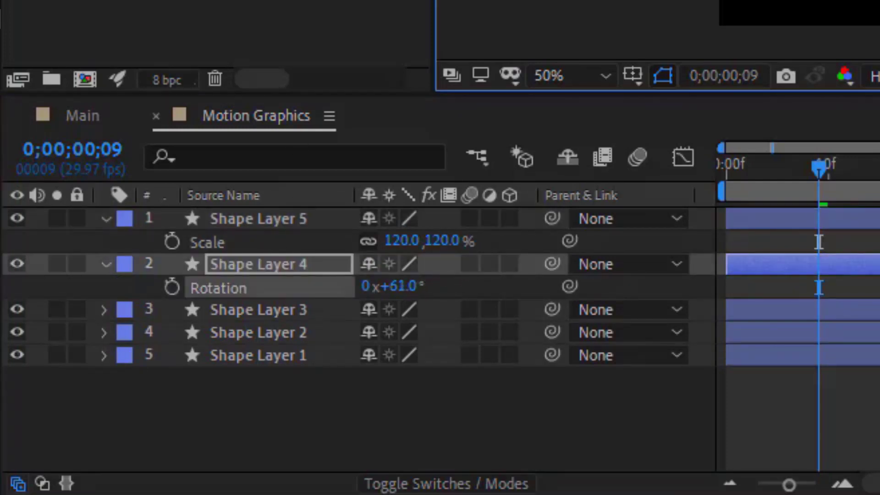
- Rotate Shape Layer 3 to -140 degrees and Shape Layer 1 to 32 degrees
left_click(274, 273)
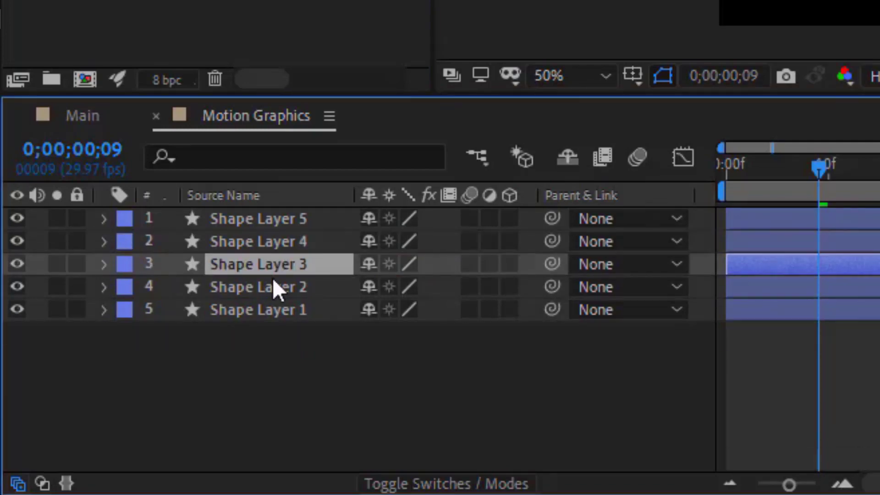
key("r")
left_click_drag(392, 288, 208, 290)
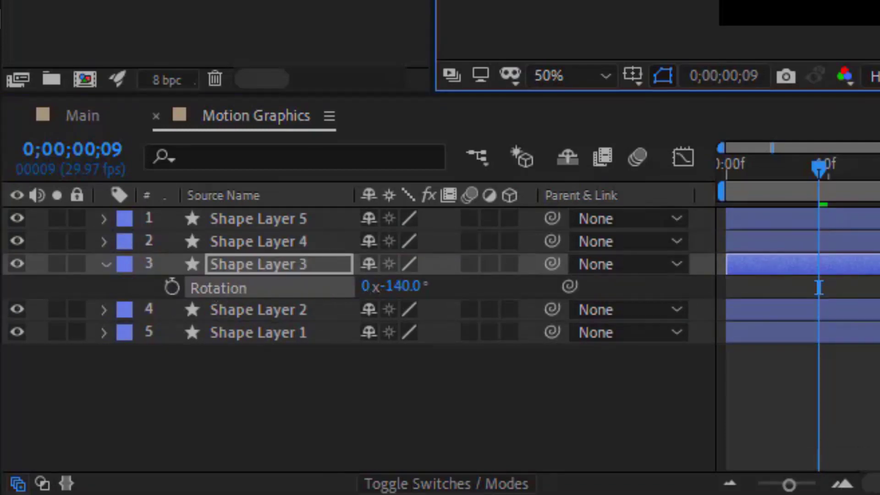
left_click(279, 332)
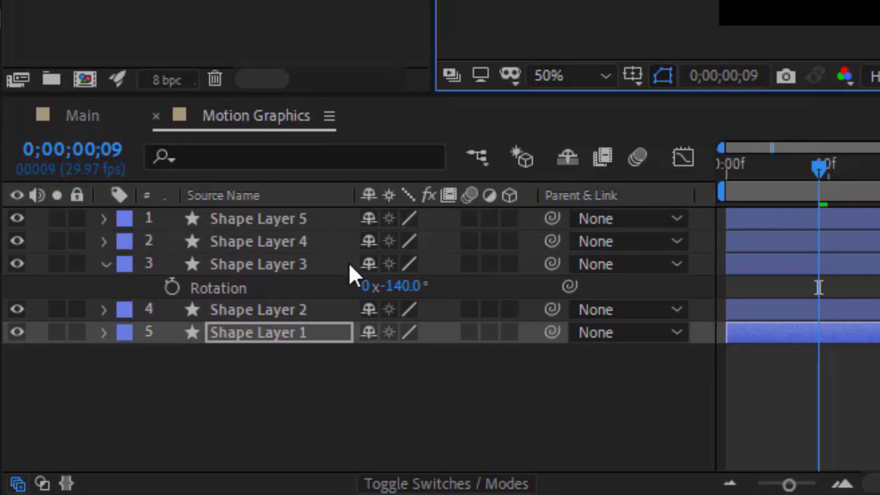
key("r")
left_click_drag(400, 358, 443, 360)
key("ctrl+Up")
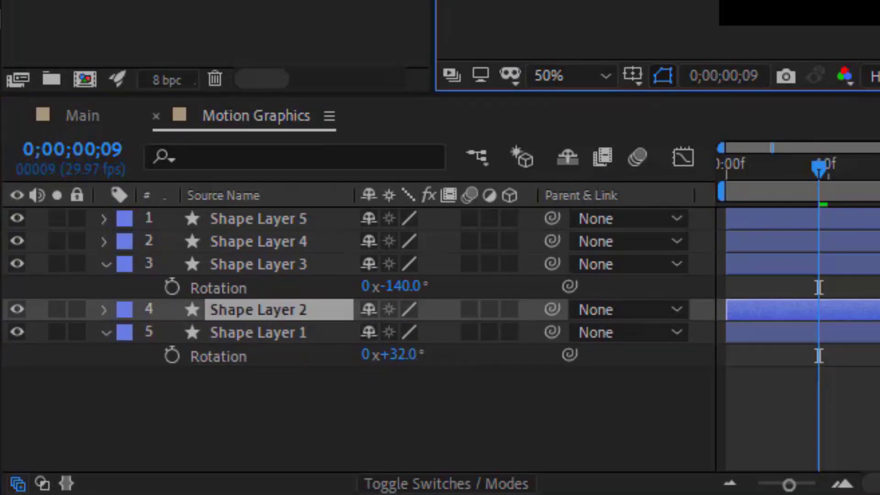
- Hide the rotation properties, deselect, and make Shape Layers 2 and 3 start later
left_click(104, 332)
left_click(105, 266)
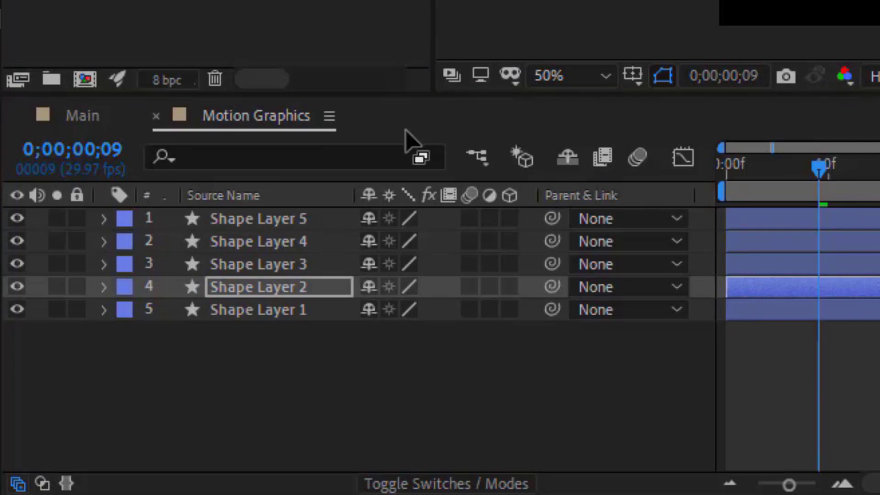
key("ctrl+Up")
key("ctrl+shift+a")
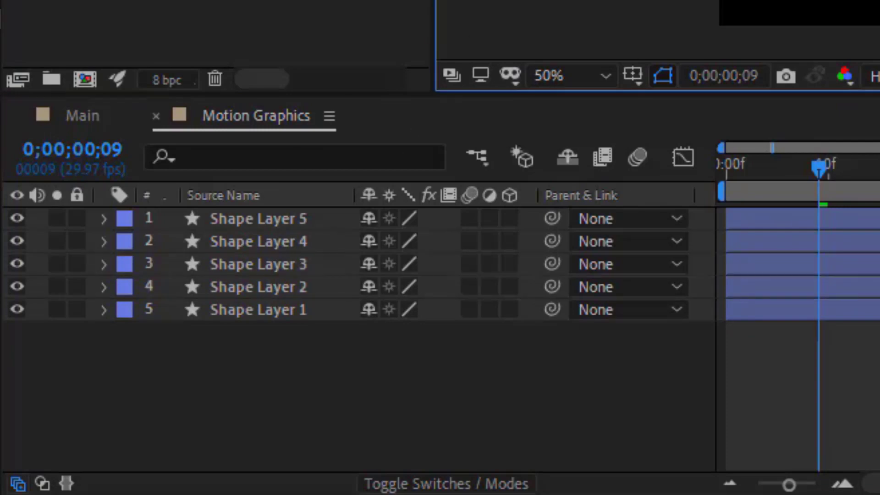
left_click_drag(856, 166, 711, 194)
left_click_drag(773, 285, 849, 259)
- Preview the staggered bursts, checking frames 10 and 20, and collapse Shape Layer 5's properties
left_click(826, 168)
left_click_drag(826, 169, 618, 175)
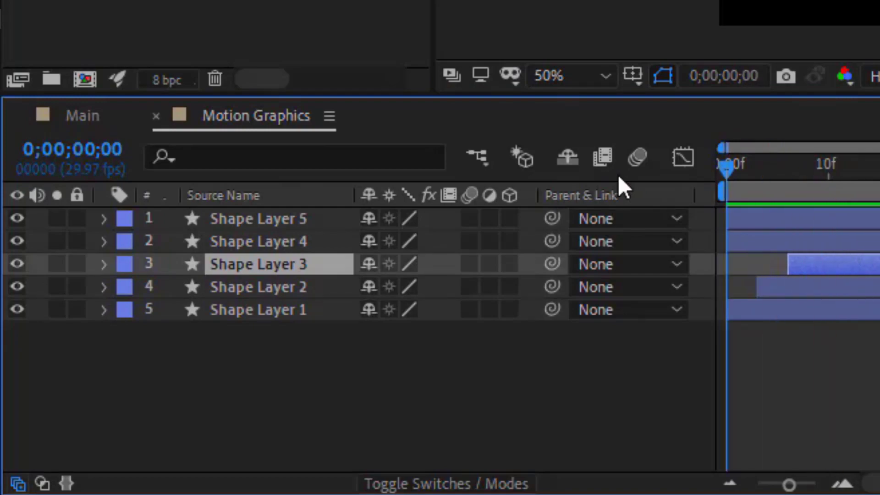
key("space")
left_click_drag(780, 169, 813, 170)
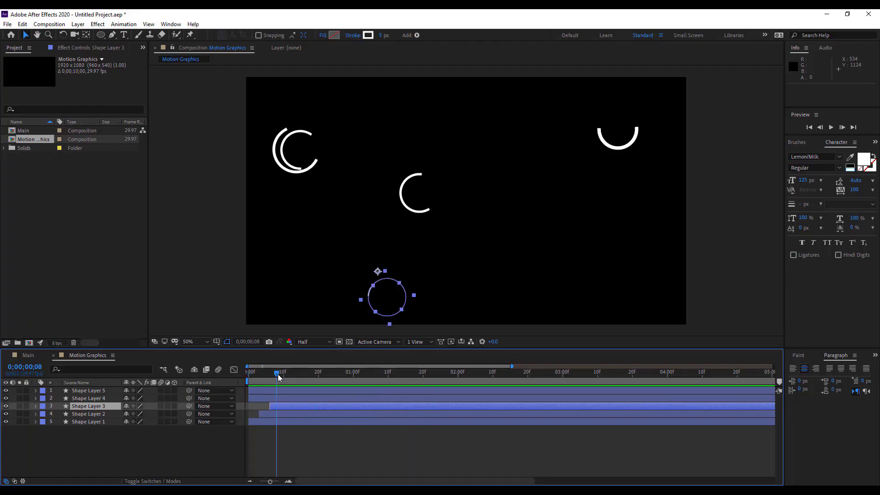
left_click_drag(278, 374, 277, 374)
left_click(89, 421)
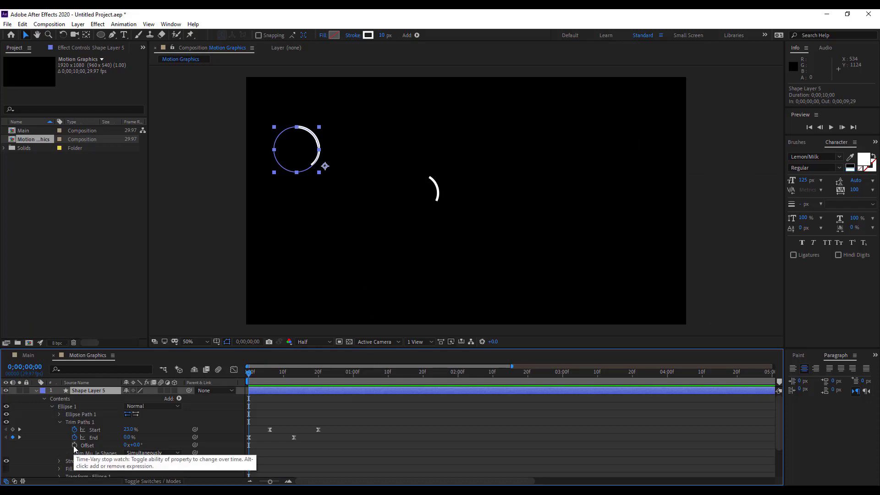
left_click(318, 373)
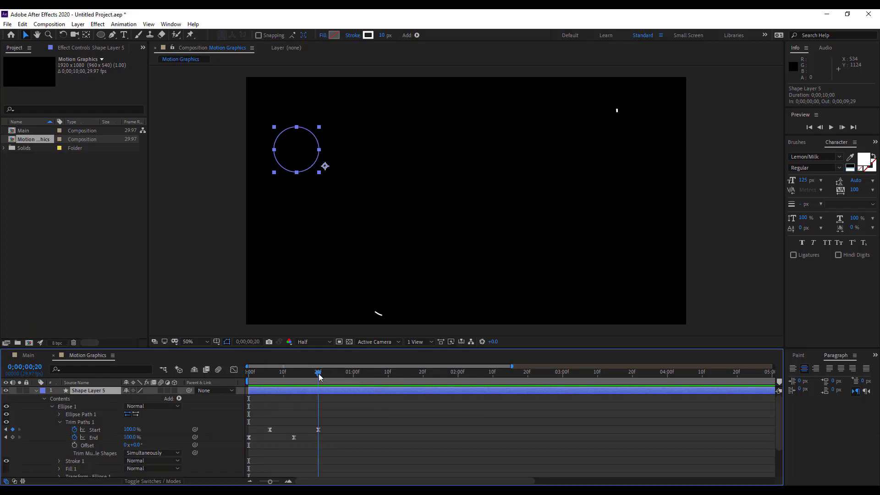
left_click(35, 391)
key("space")
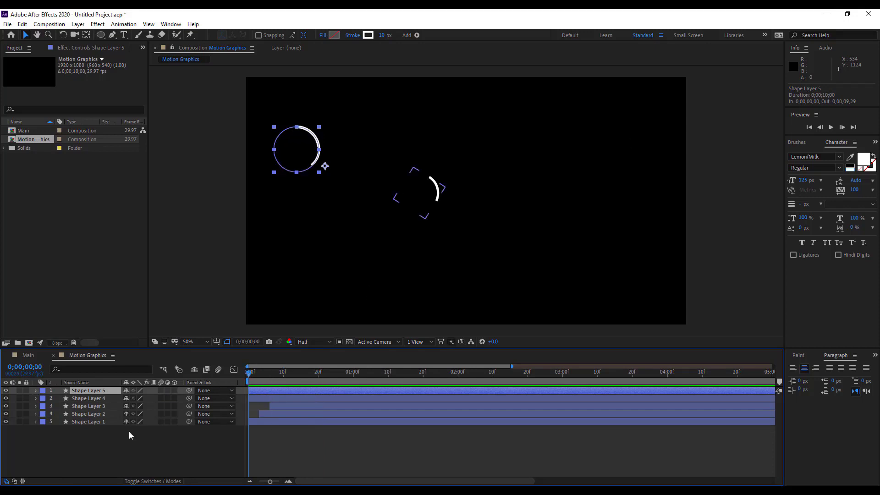
right_click(153, 445)
- Create Shape Layer 6 and draw a four-point curved Pen path sweeping across the lower frame
mouse_move(206, 346)
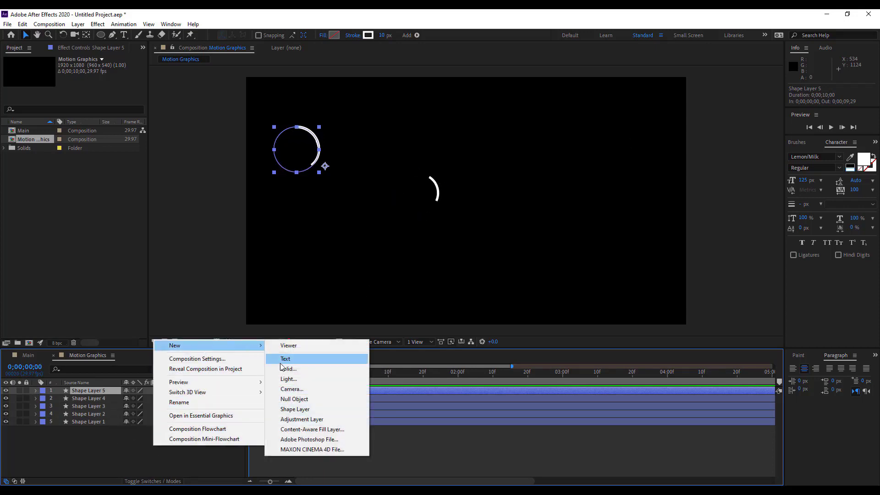
left_click(290, 410)
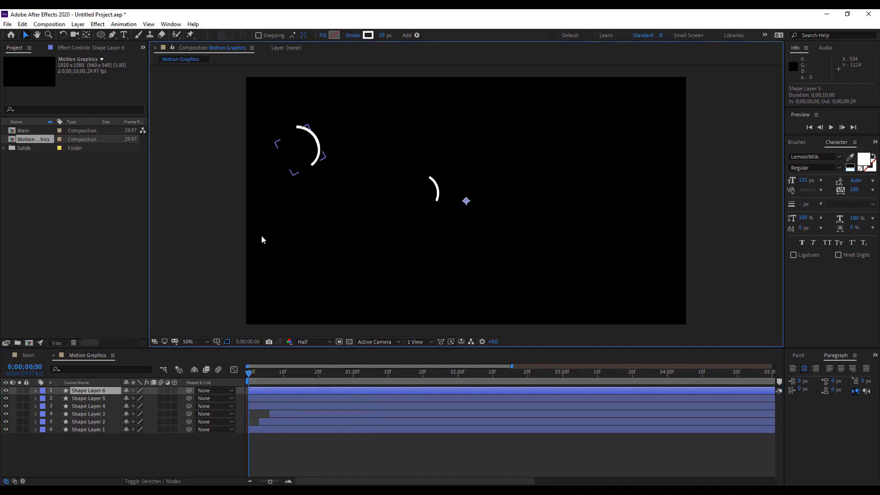
key("q")
left_click(114, 37)
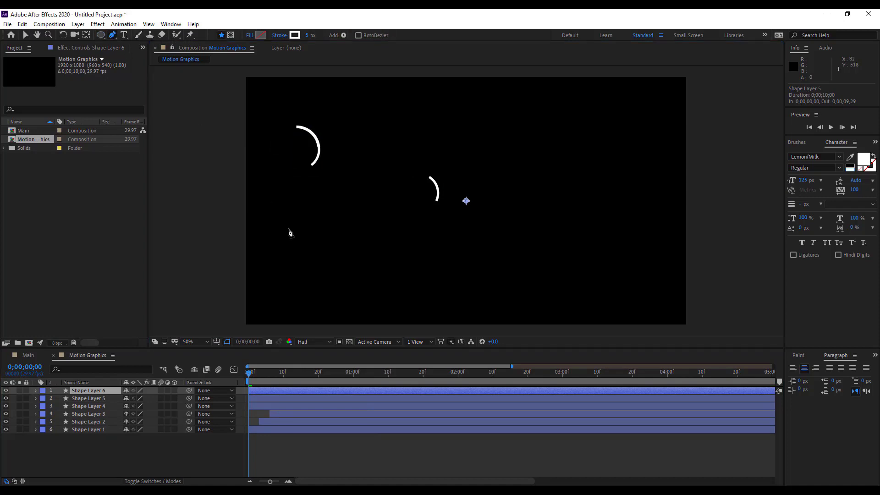
left_click(288, 246)
left_click_drag(393, 291, 450, 298)
left_click(552, 278)
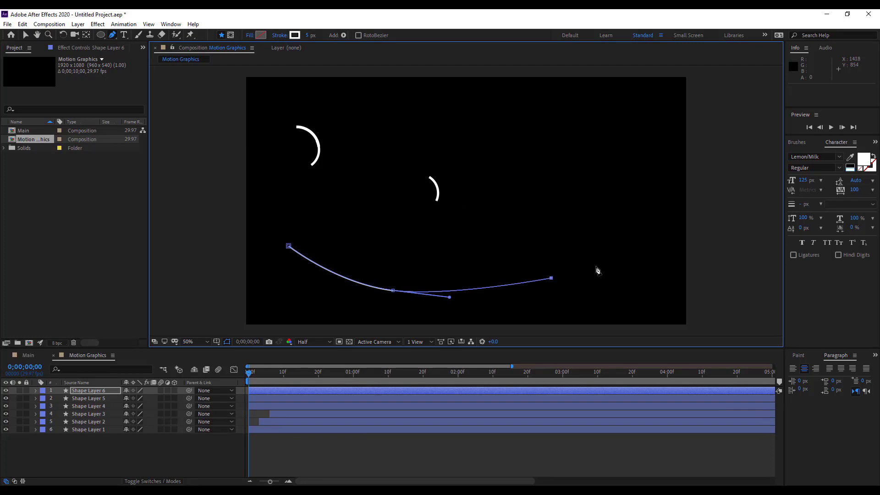
left_click_drag(681, 241, 698, 237)
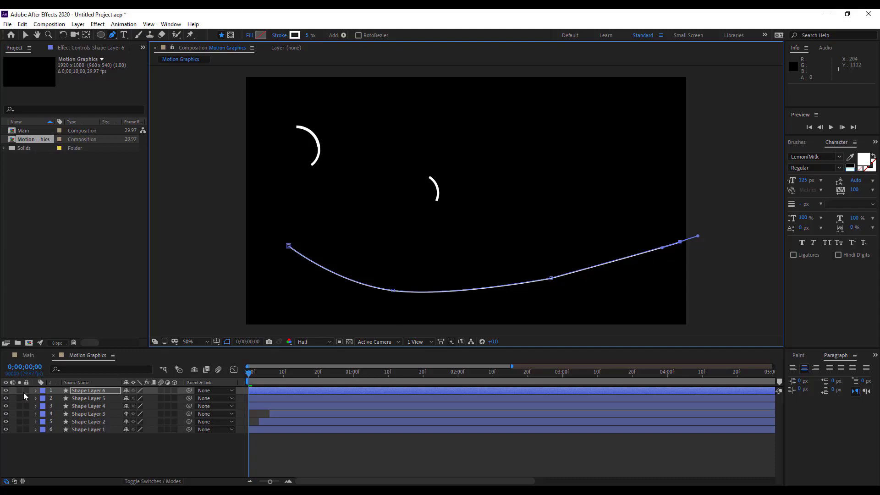
- Add Trim Paths to Shape Layer 6's line and start keyframing its End value
left_click(109, 205)
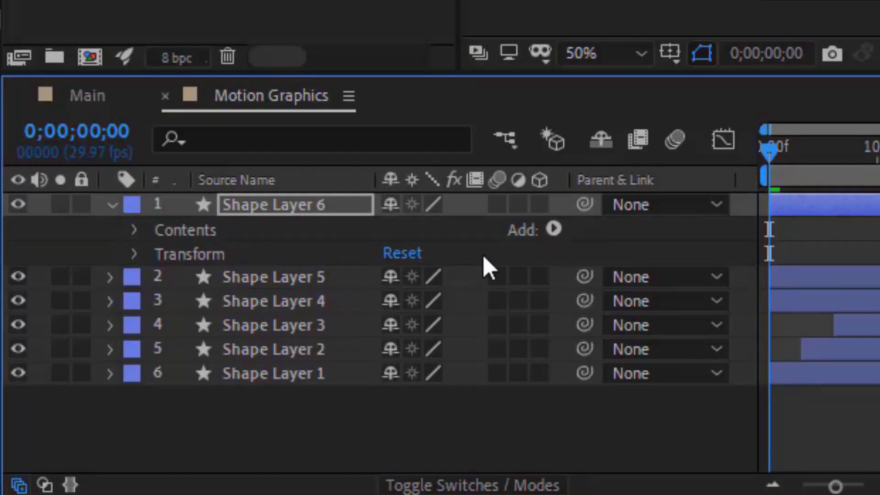
left_click(555, 229)
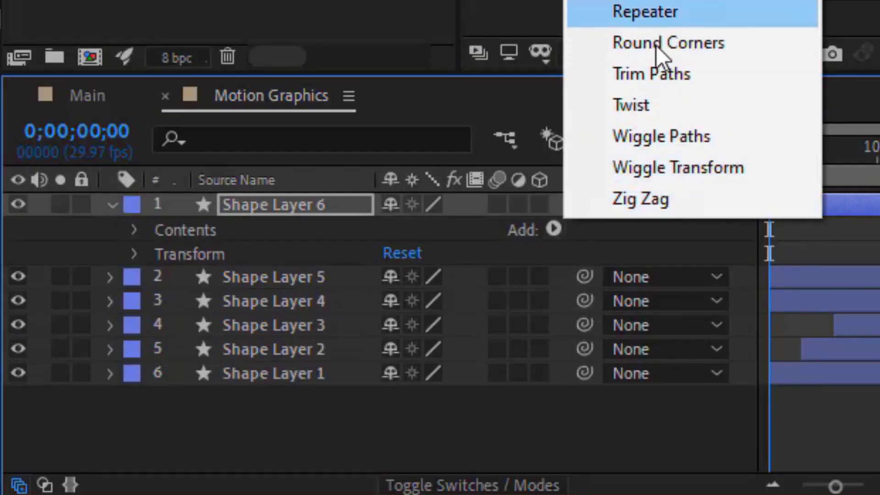
left_click(664, 75)
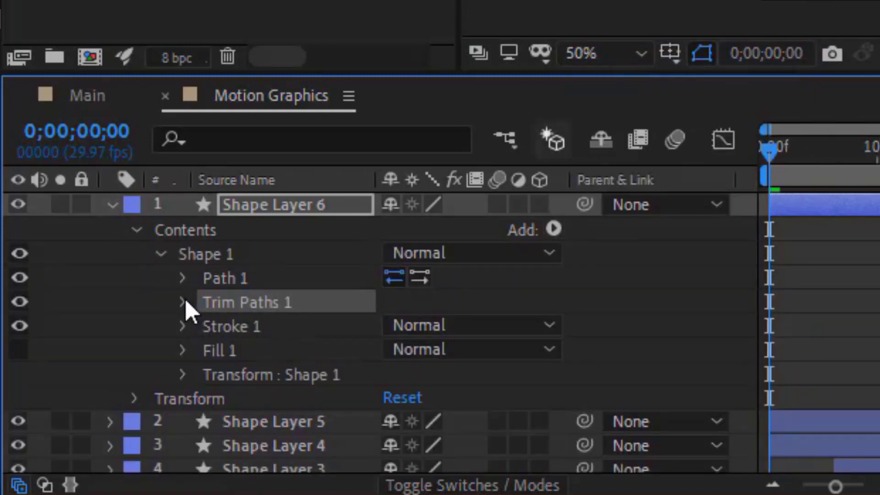
left_click(183, 301)
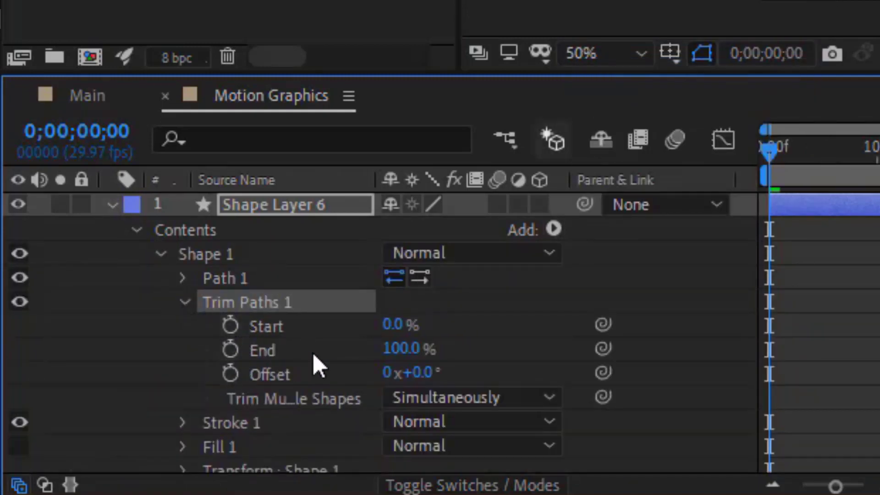
left_click(231, 350)
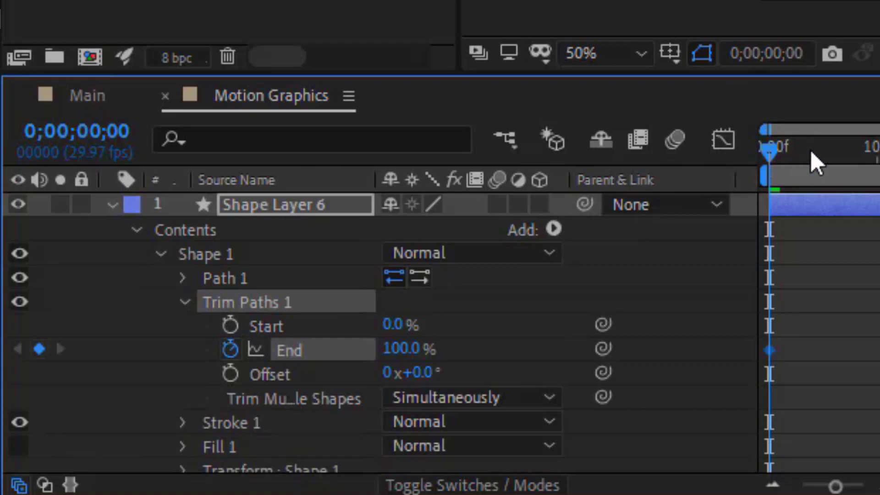
- Keyframe Start to 100% at one second and lower End to about half ten frames later
left_click(873, 156)
left_click(230, 325)
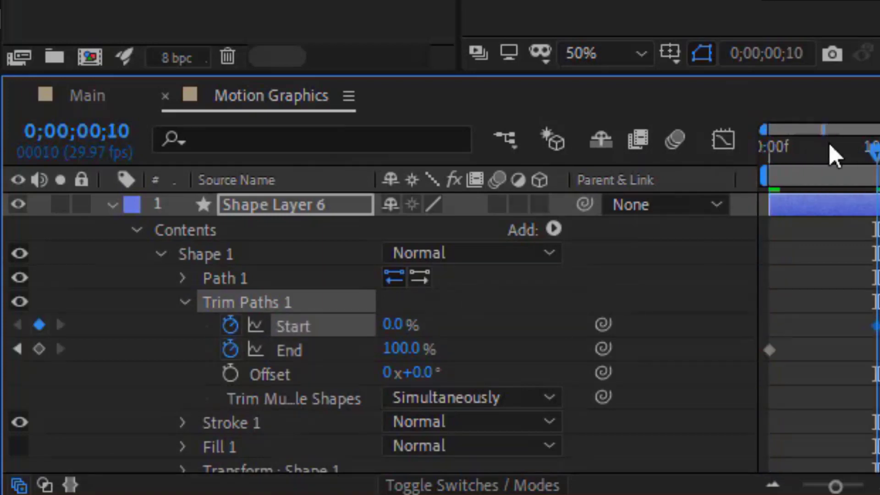
left_click_drag(831, 151, 879, 152)
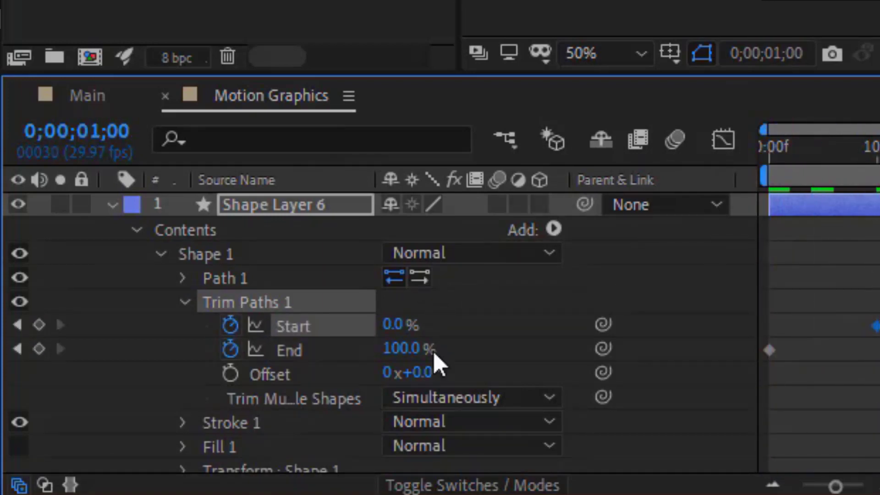
left_click_drag(405, 349, 521, 336)
left_click_drag(393, 324, 536, 301)
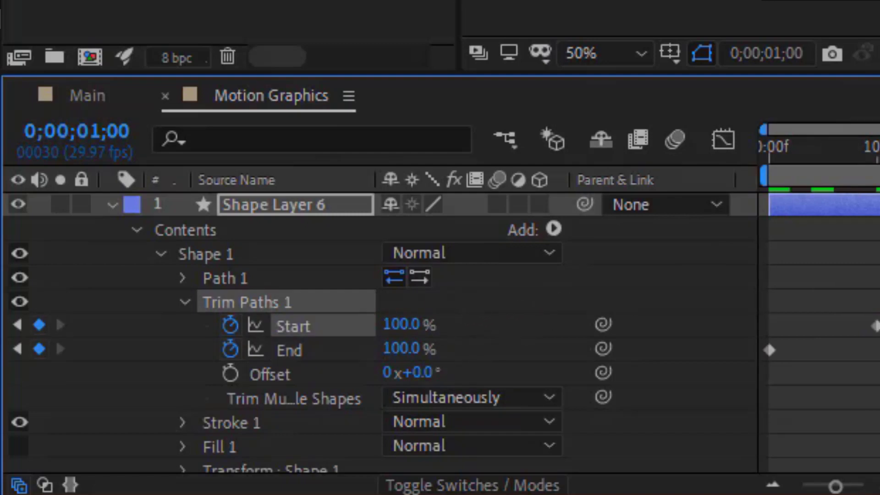
key("shift+Page_Down")
left_click_drag(417, 349, 348, 345)
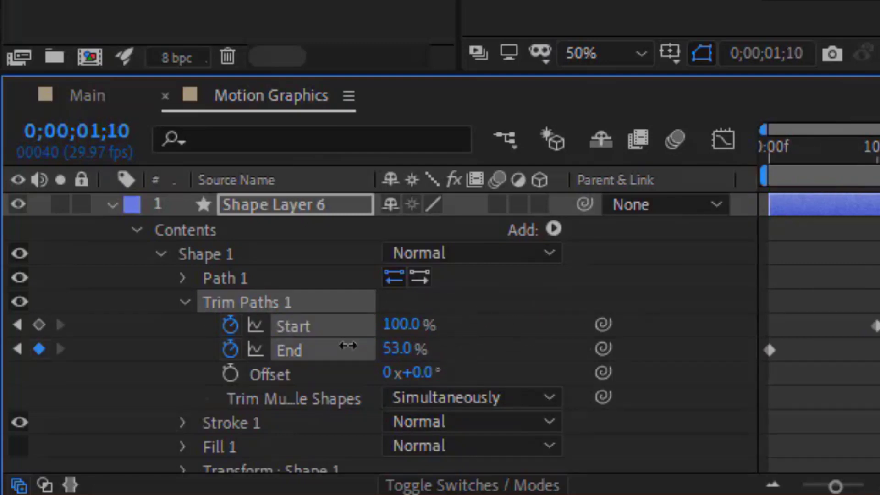
- Keyframe Offset angles at 1;20 and two seconds, raise End to 100%, and play back
left_click(231, 373)
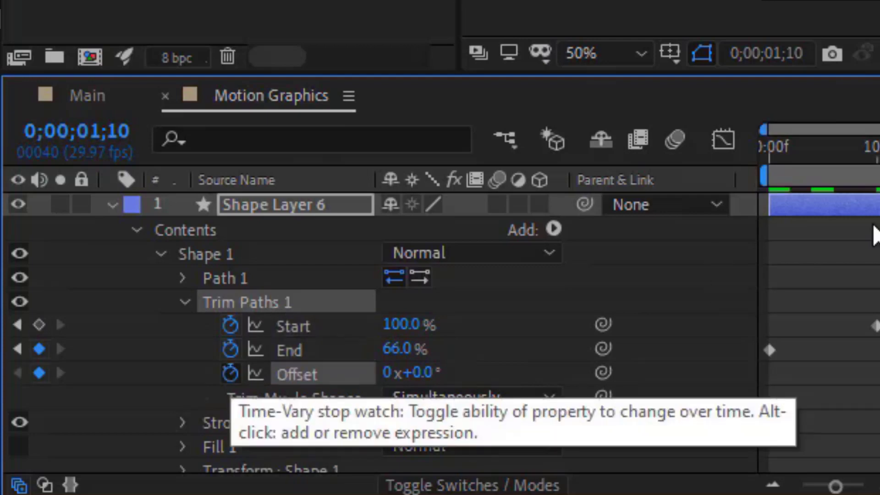
left_click(423, 372)
left_click_drag(426, 374, 406, 375)
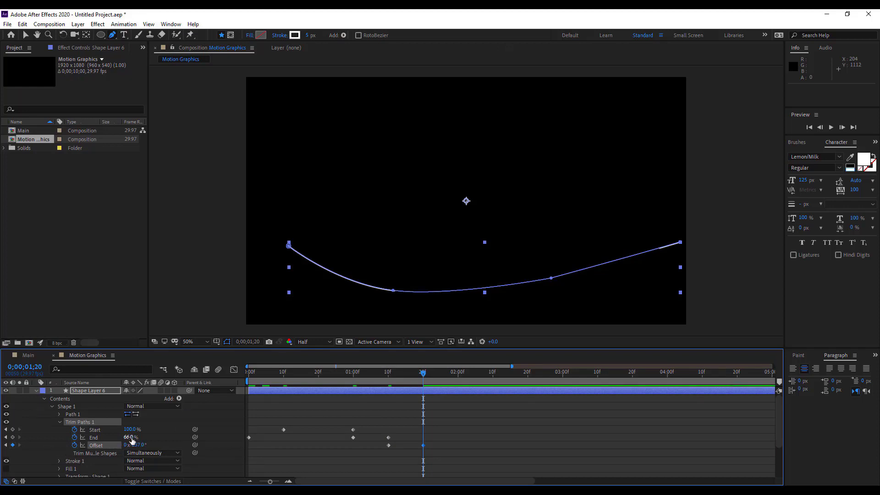
left_click_drag(127, 440, 148, 438)
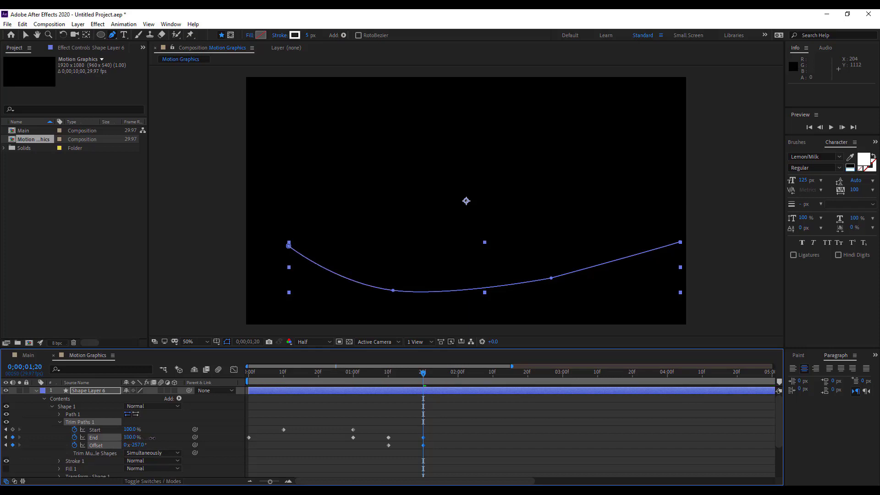
left_click(131, 437)
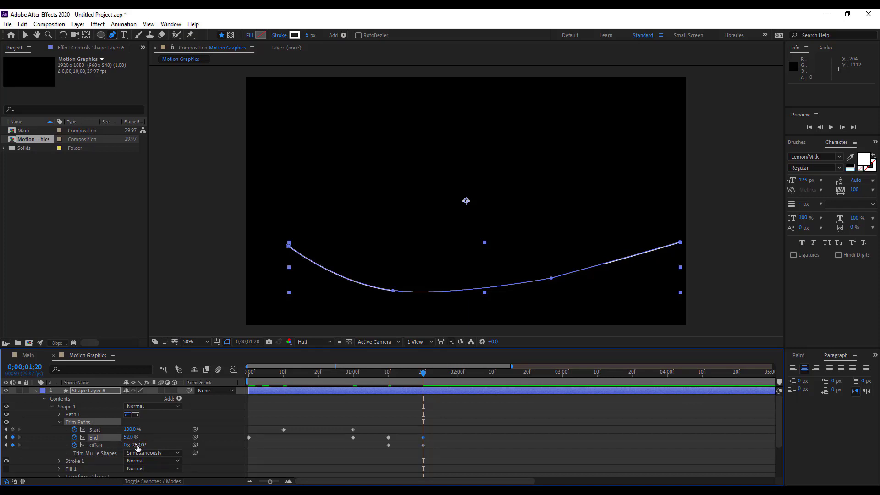
left_click(457, 377)
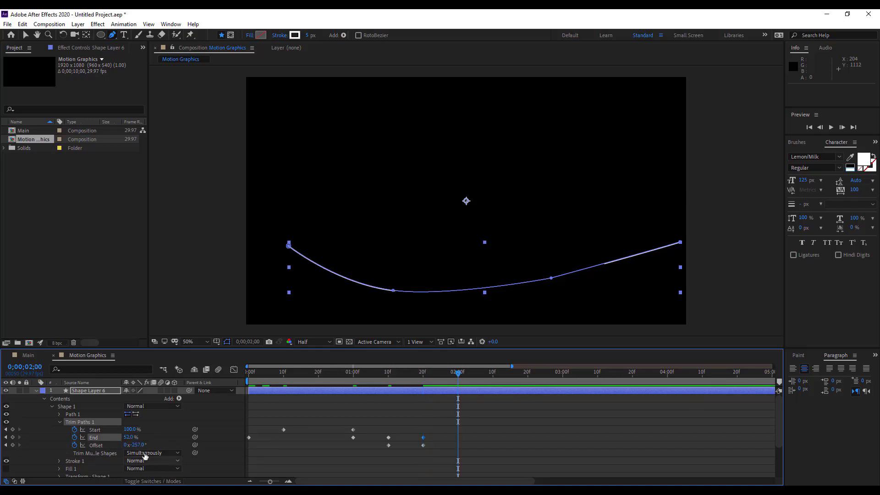
left_click_drag(137, 445, 223, 436)
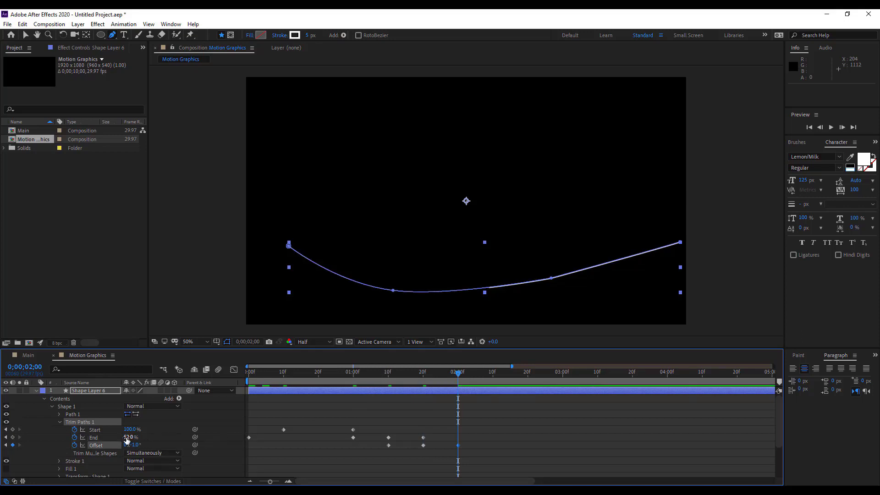
left_click_drag(127, 439, 360, 420)
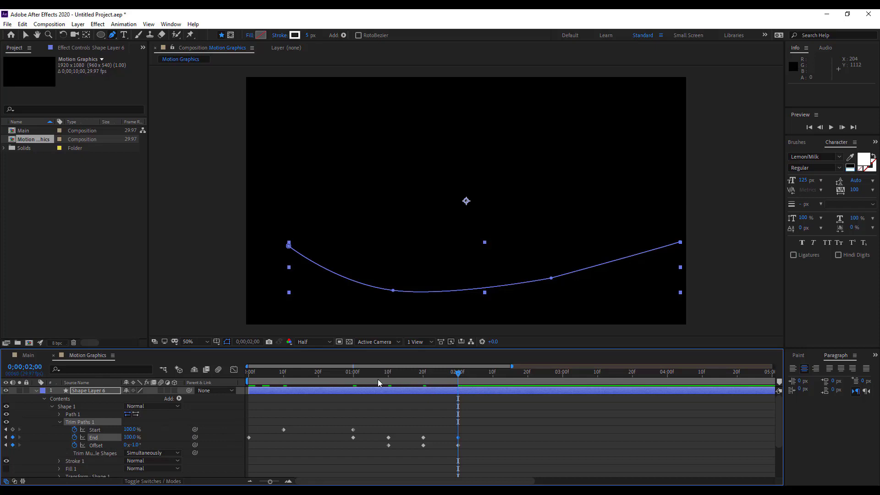
key("space")
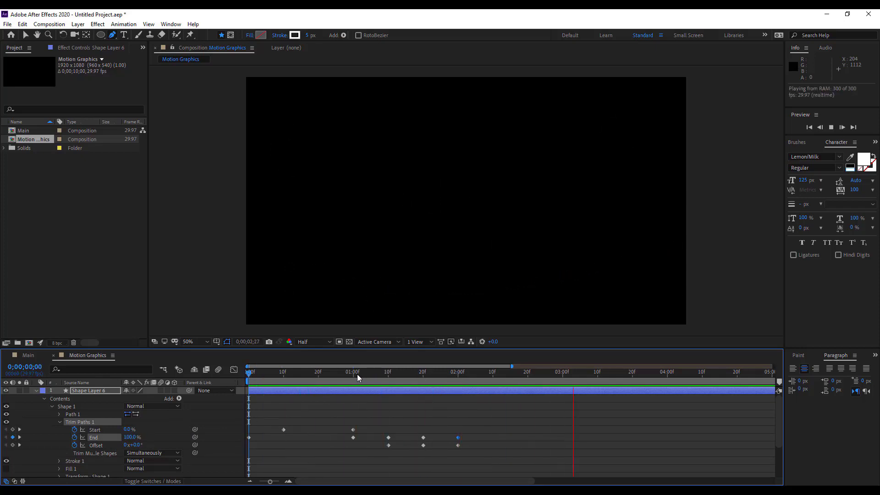
- Shift Shape Layer 6 about two seconds later and preview the retimed line
key("space")
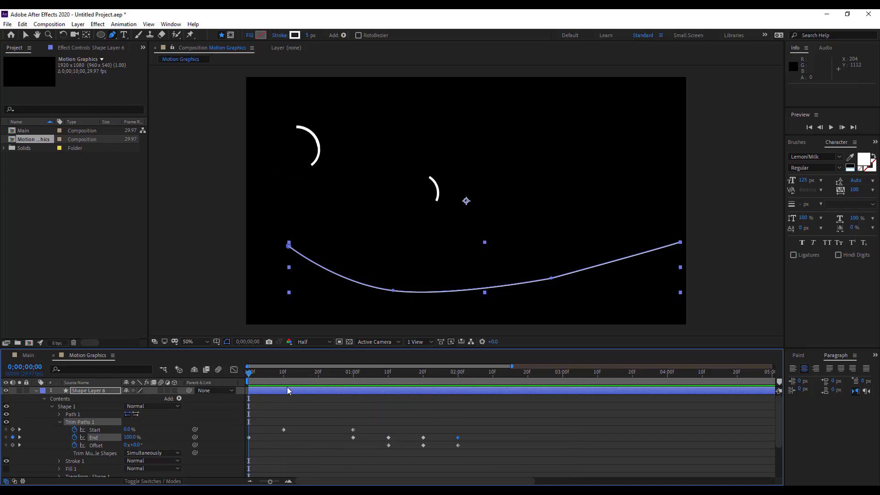
left_click_drag(288, 390, 473, 384)
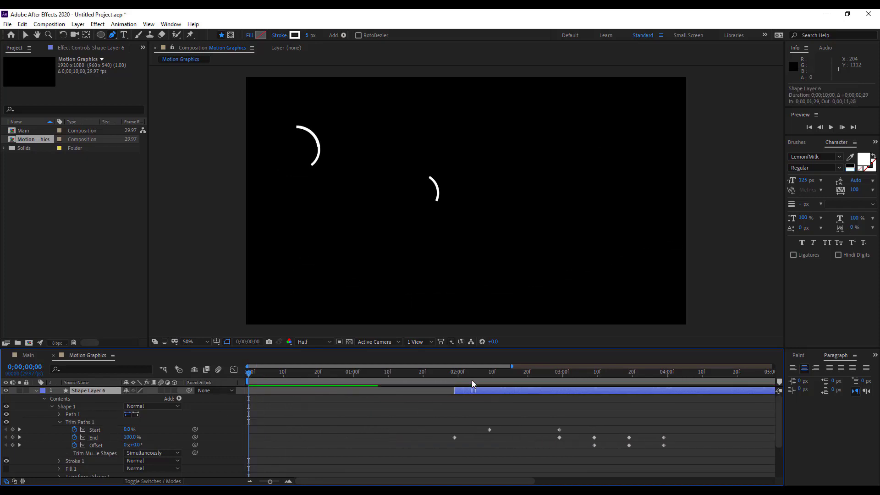
left_click(457, 374)
key("space")
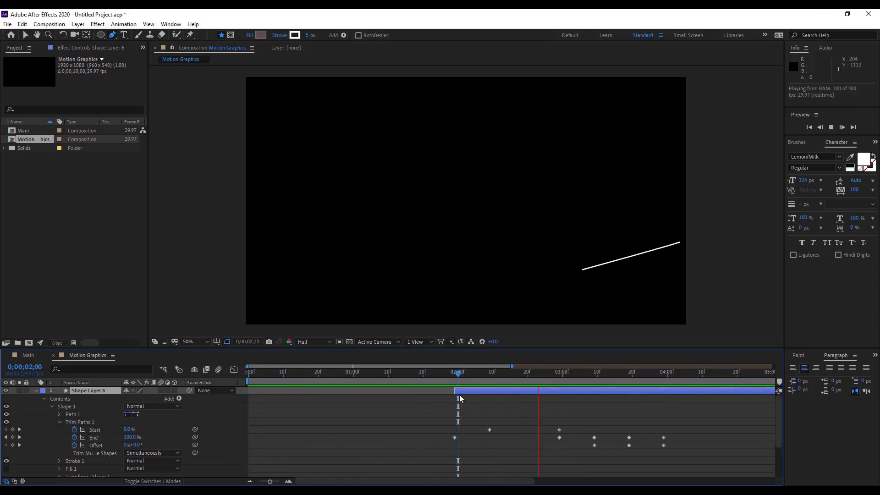
key("space")
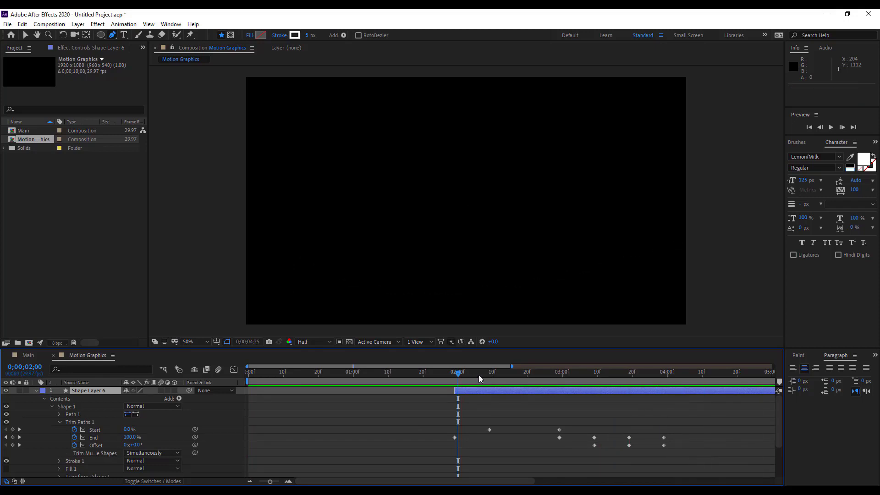
- Spread the End and Offset keyframe pairs later for a slower swoop, then preview
left_click(486, 375)
left_click_drag(582, 432, 676, 452)
left_click_drag(664, 437, 687, 438)
left_click_drag(645, 428, 700, 451)
left_click_drag(688, 438, 749, 441)
key("space")
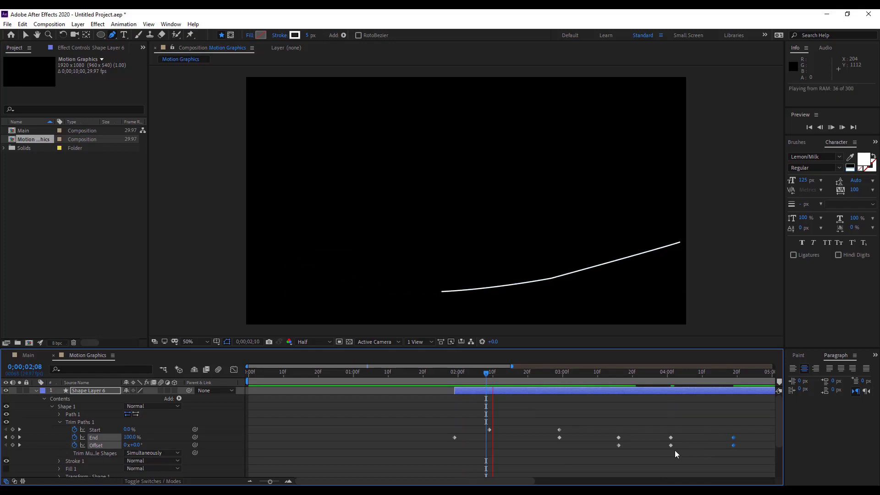
- Nudge the Start keyframe slightly earlier, preview, and collapse the layer properties
left_click(466, 379)
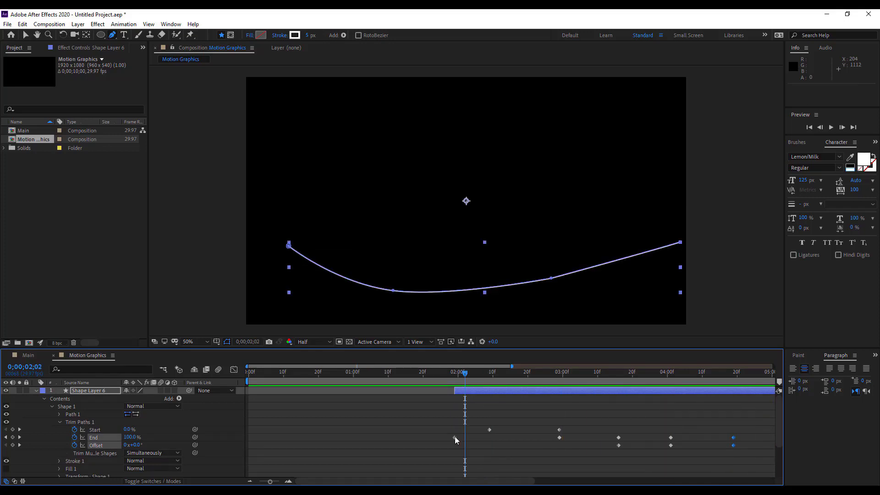
left_click(457, 377)
key("space")
left_click(460, 378)
left_click_drag(489, 429, 454, 430)
key("space")
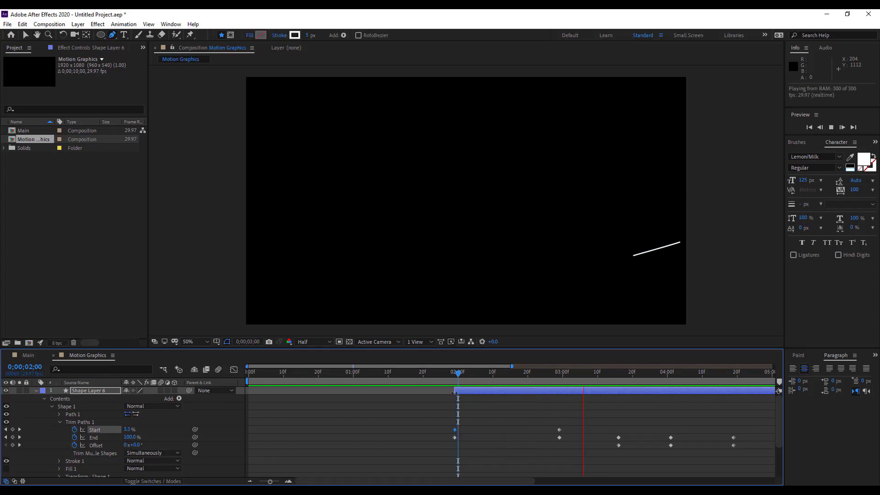
key("ctrl+grave")
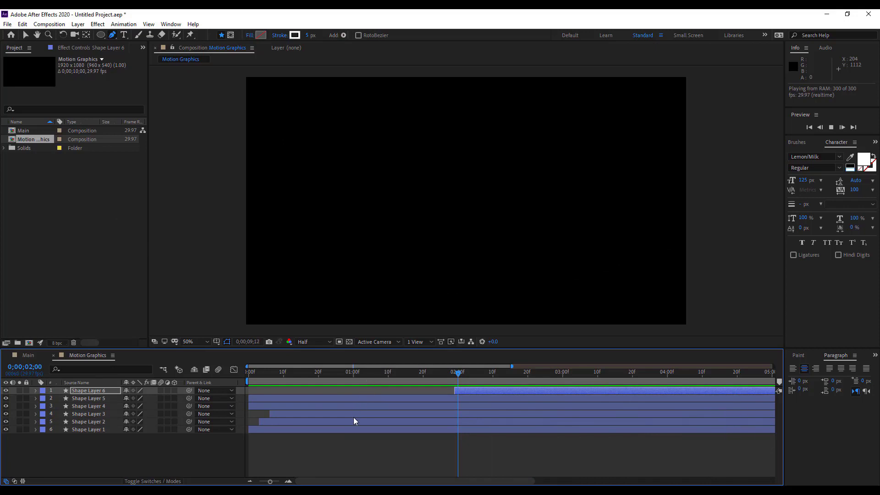
left_click_drag(336, 375, 346, 379)
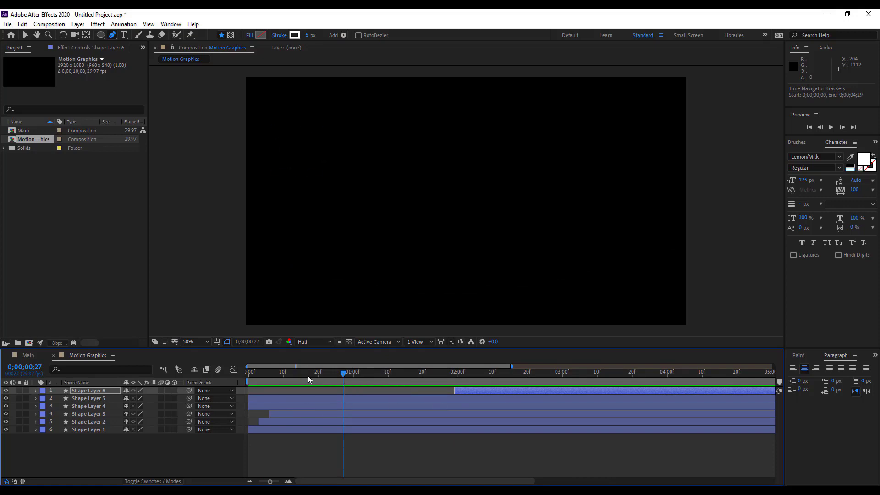
left_click_drag(312, 377, 327, 377)
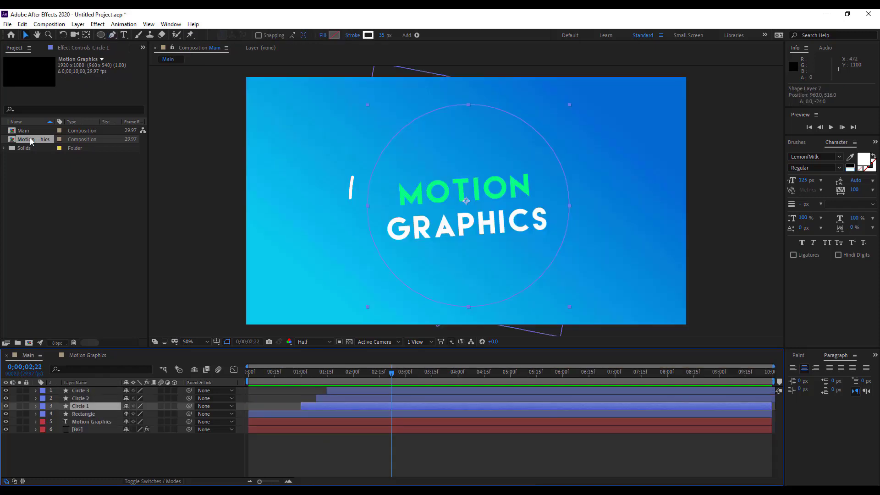
- In the Main comp, delay the nested Motion Graphics layer to just under one second and preview the title
mouse_move(80, 406)
left_mouse_down()
mouse_move(32, 222)
mouse_move(78, 391)
left_mouse_up()
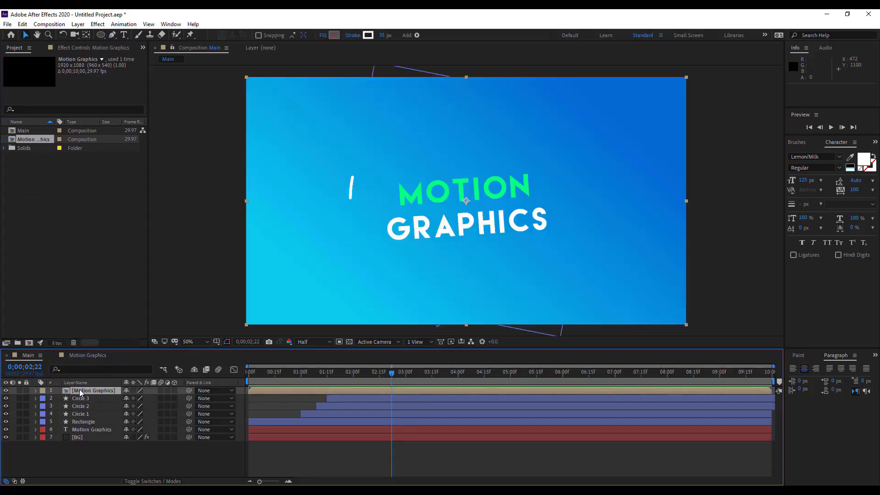
left_click_drag(276, 394, 324, 395)
left_click(300, 377)
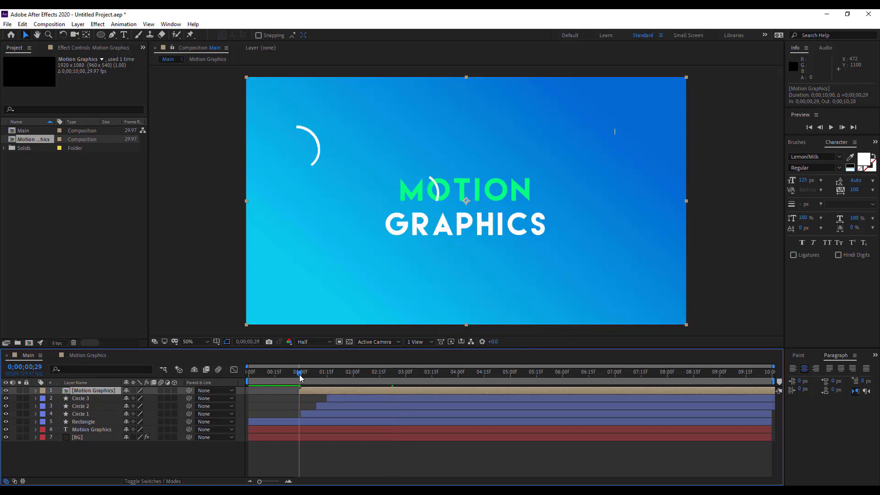
key("Home")
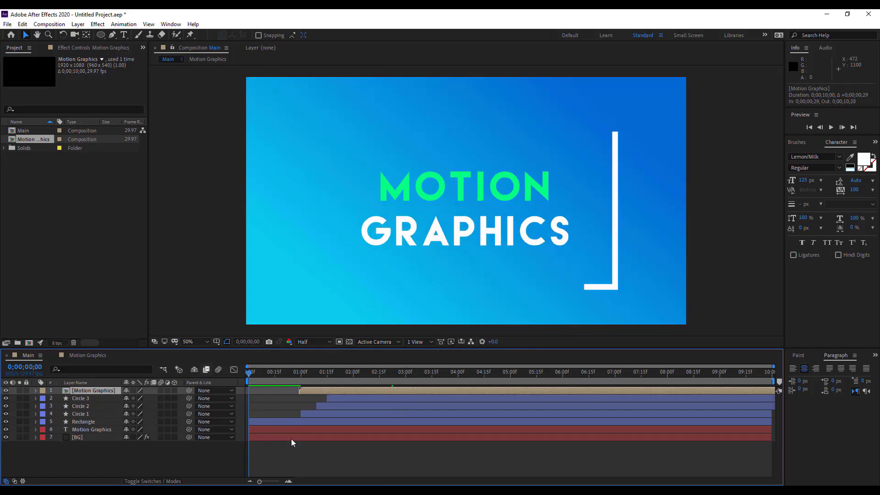
key("space")
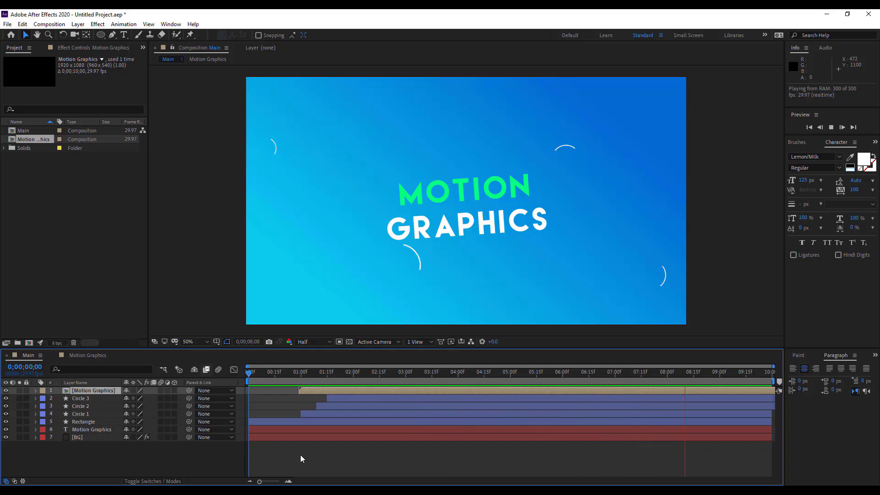
left_click(281, 374)
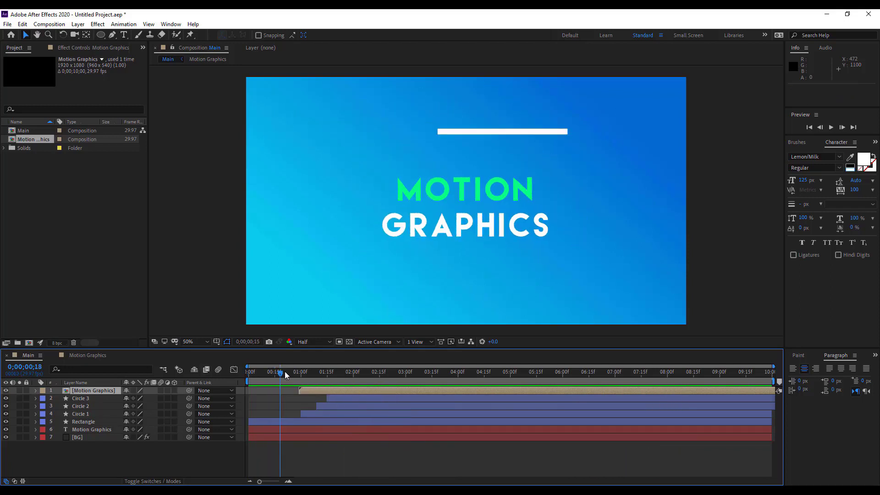
left_click_drag(285, 375, 223, 380)
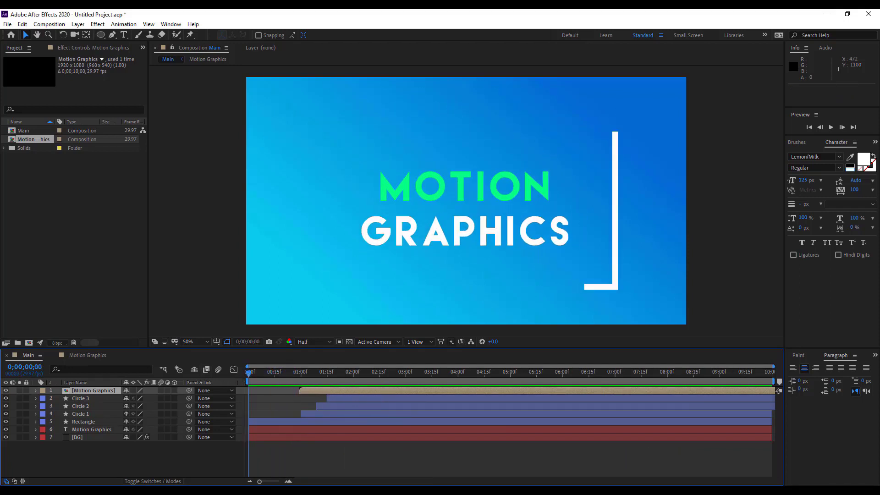
key("space")
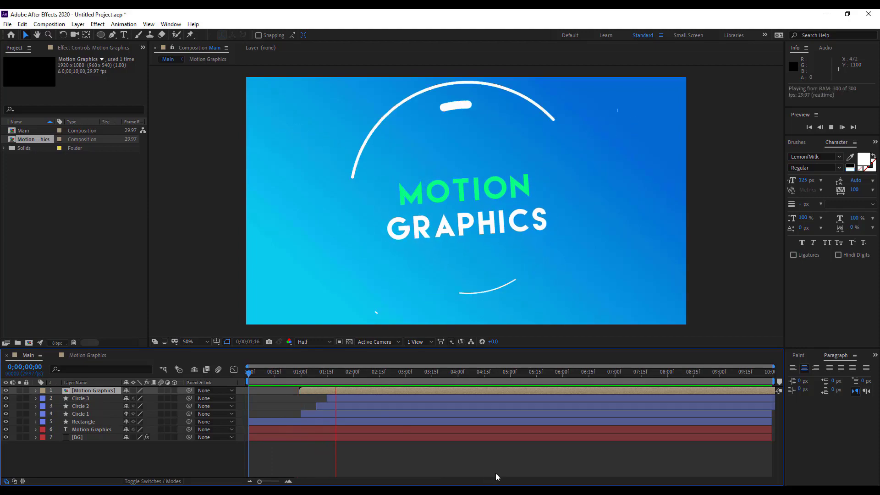